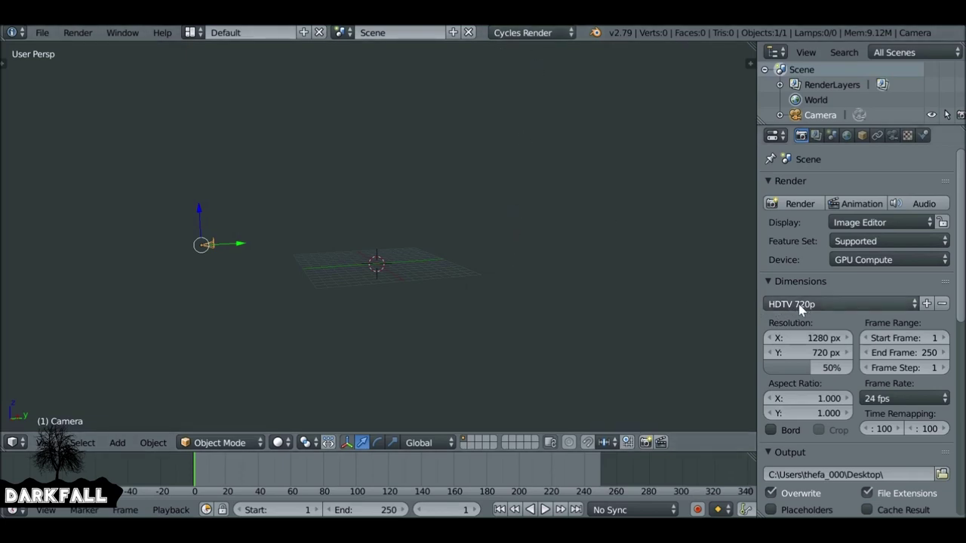
Set the render dimensions to the HDTV 1080p preset at 100% resolution.
left_click(824, 310)
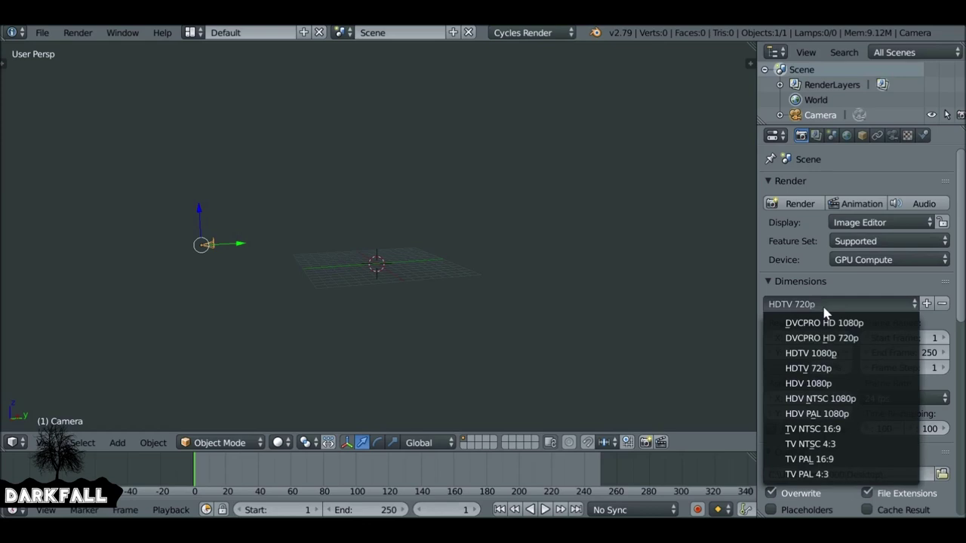
left_click(821, 354)
left_click_drag(813, 368, 851, 368)
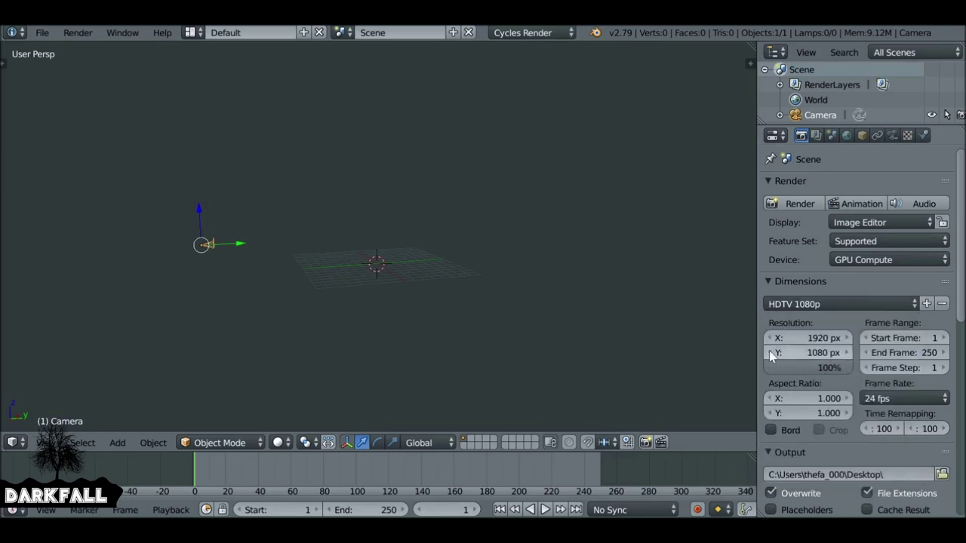
Switch the 3D view to the Movie Clip Editor and open the Chromakey doorway footage.
left_click(12, 443)
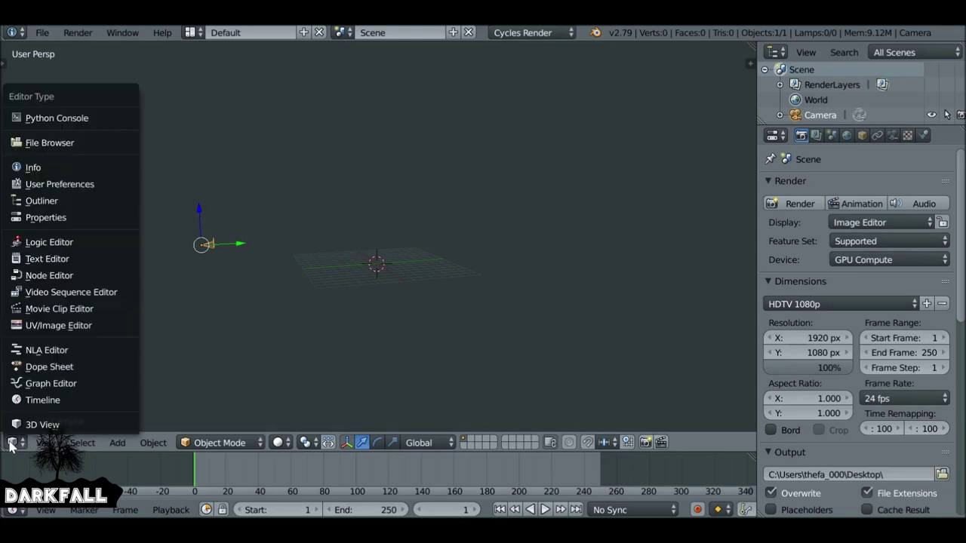
left_click(104, 312)
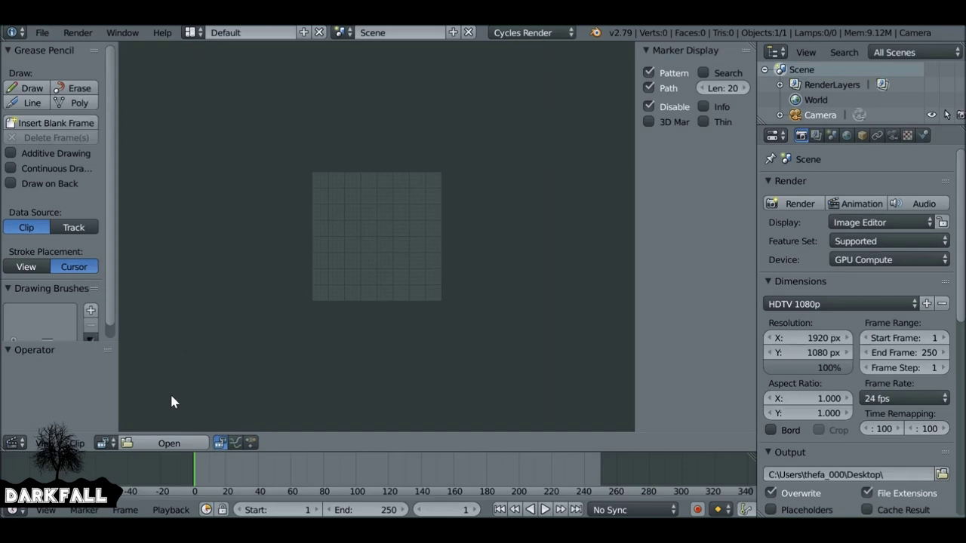
left_click(155, 439)
scroll(43, 216, "down", 5)
left_click(49, 204)
scroll(383, 200, "down", 5)
double_click(355, 414)
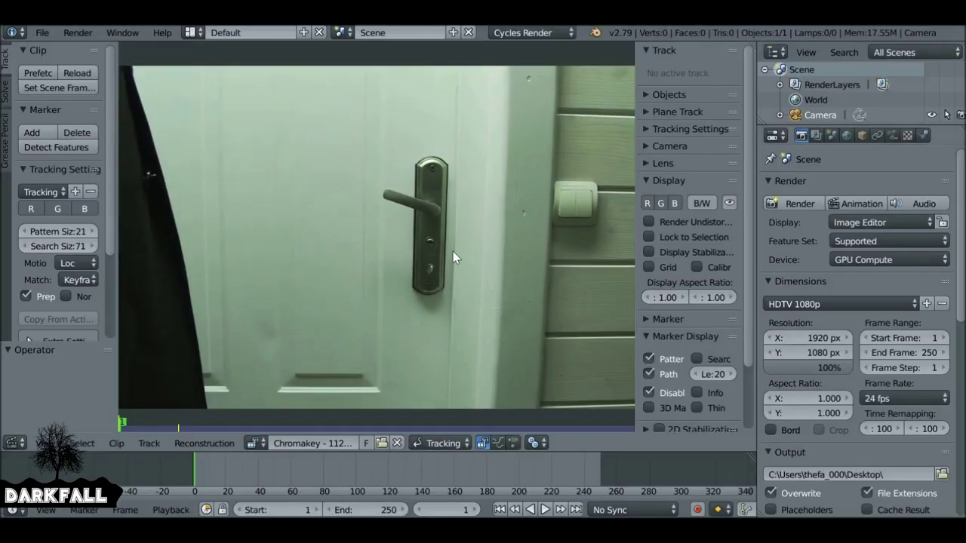
Match the scene frame range to the clip's length and prefetch the footage.
scroll(453, 251, "down", 2)
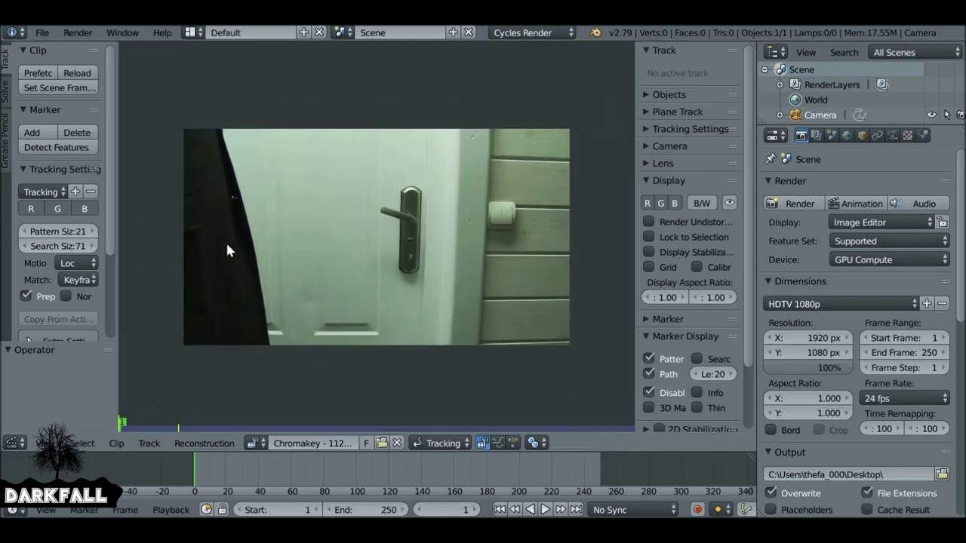
left_click(51, 89)
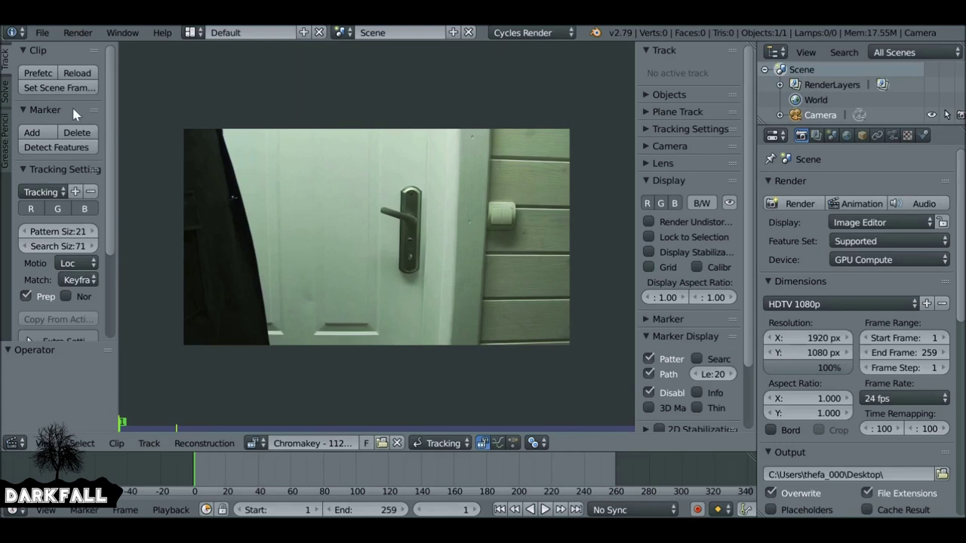
left_click(36, 74)
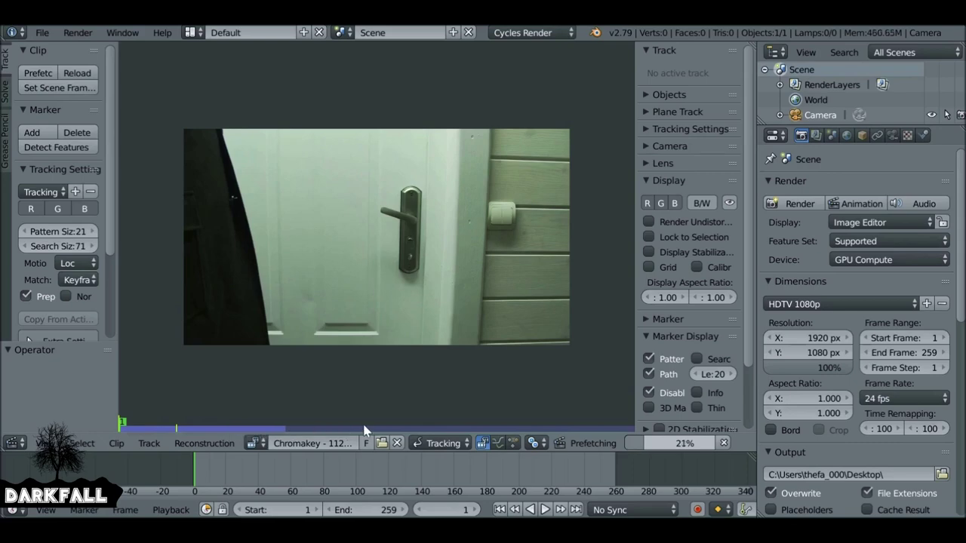
Check the Sequencer/Clip Editor memory cache limit in the system preferences and close them.
left_click(44, 33)
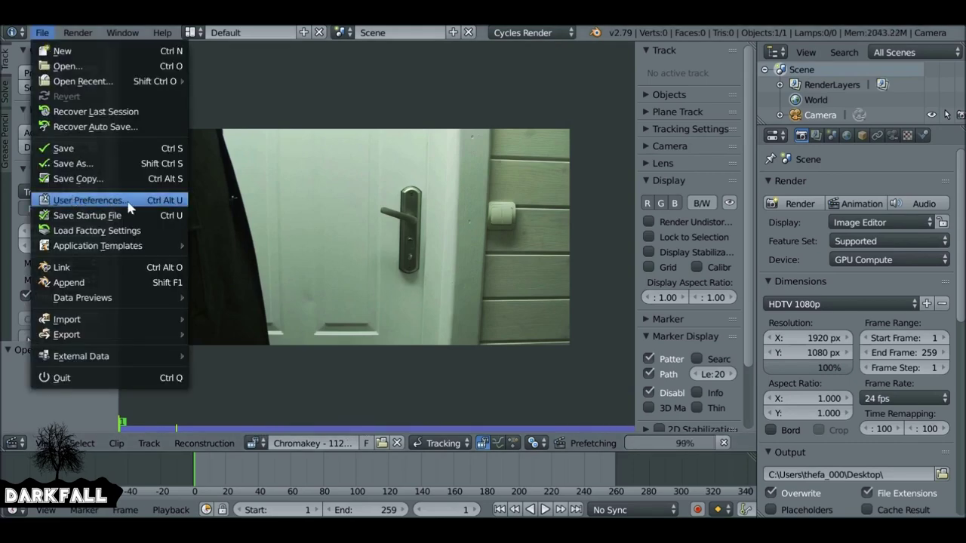
left_click(124, 202)
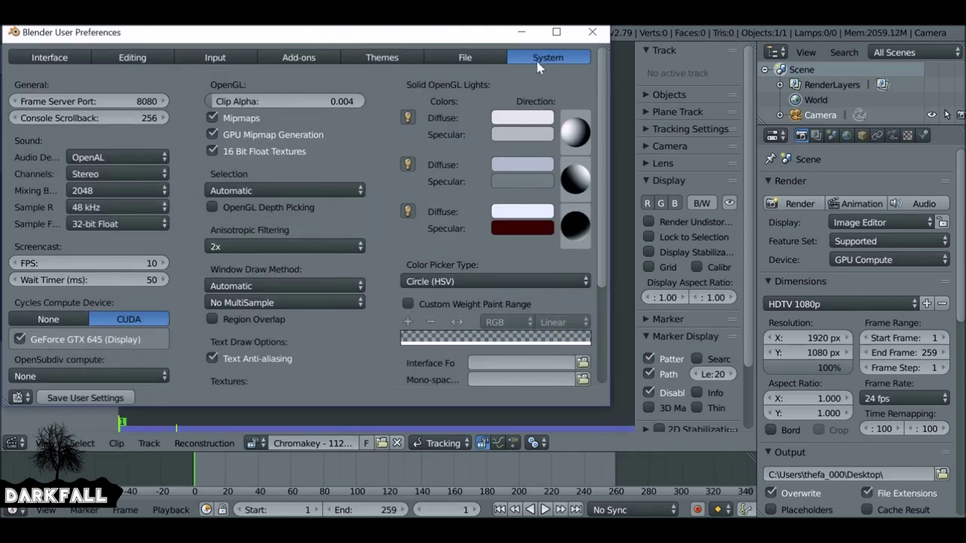
scroll(441, 256, "down", 4)
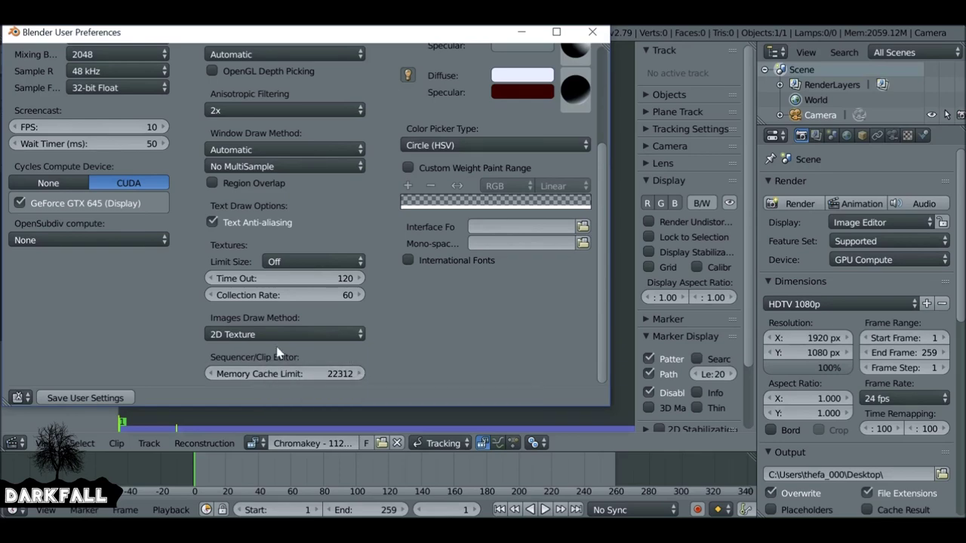
left_click(593, 32)
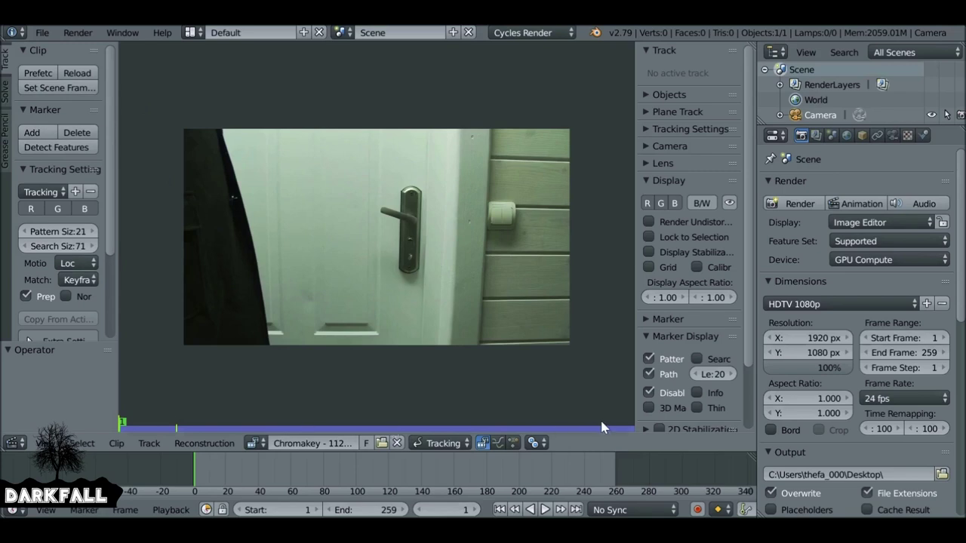
Play and scrub the clip to frame 108, examine the green screen's edge beside the door frame, and return to frame 1.
key("alt+a")
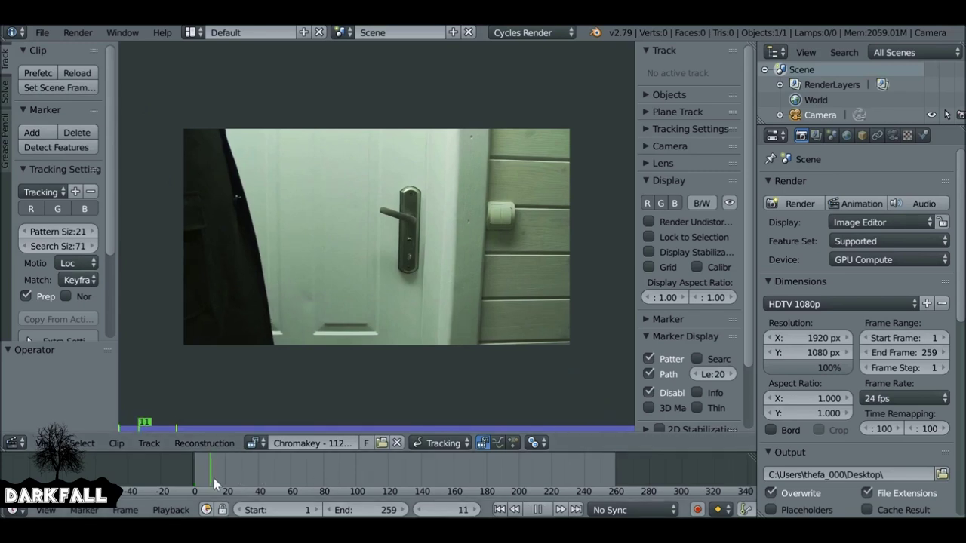
left_click_drag(244, 480, 359, 466)
key("alt+a")
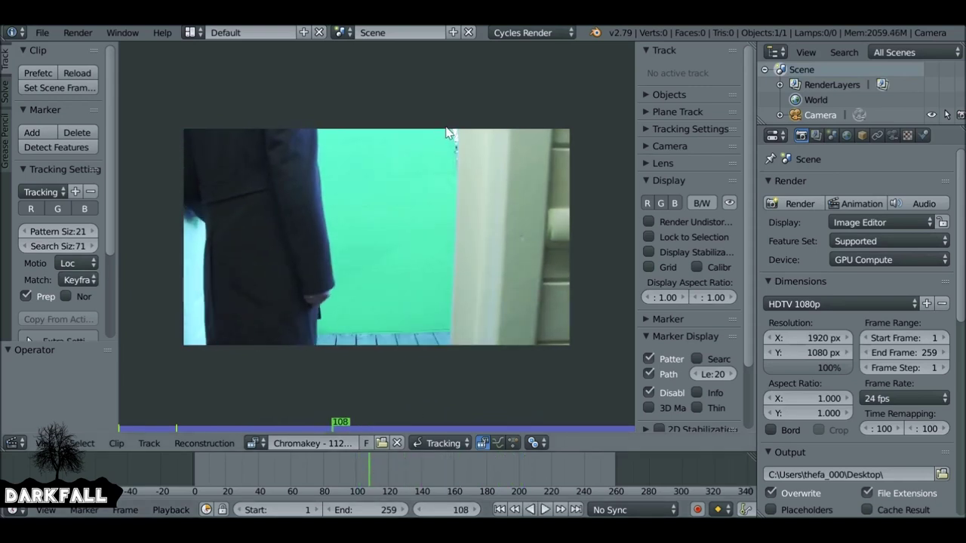
scroll(450, 132, "up", 3)
middle_click_drag(431, 197, 388, 265)
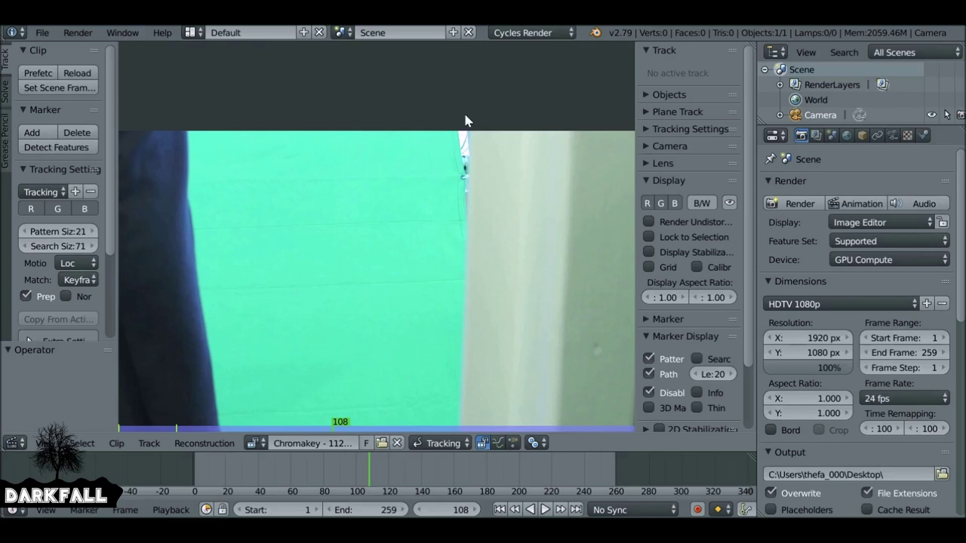
scroll(439, 221, "down", 2)
scroll(438, 218, "down", 1)
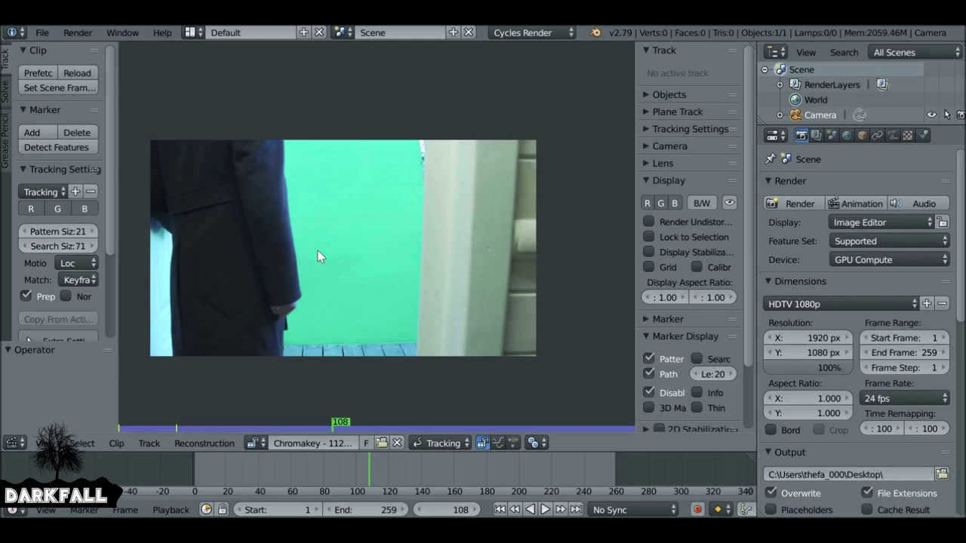
left_click(500, 509)
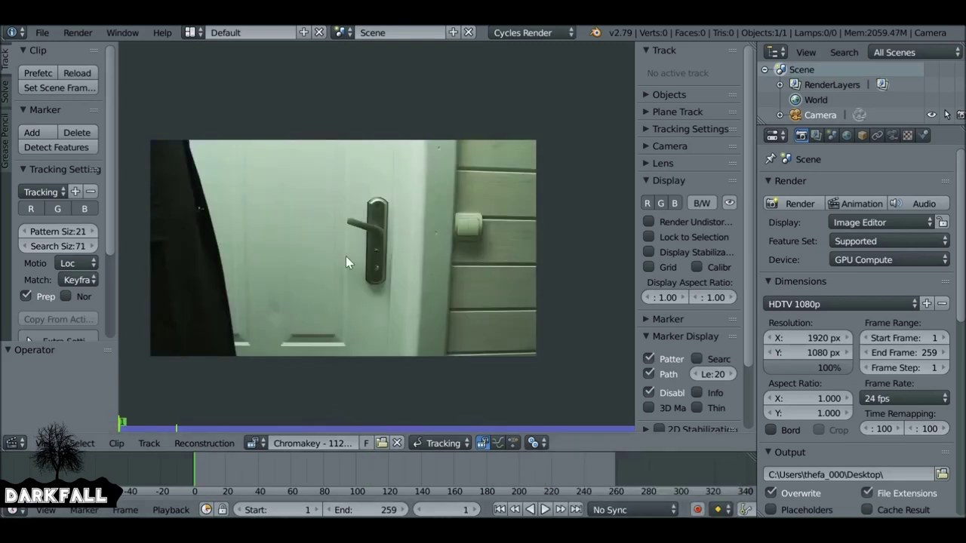
Set tracking to the LocScale motion model, Previous frame matching and Normalize, and show the markers' search areas.
left_click_drag(116, 151, 134, 149)
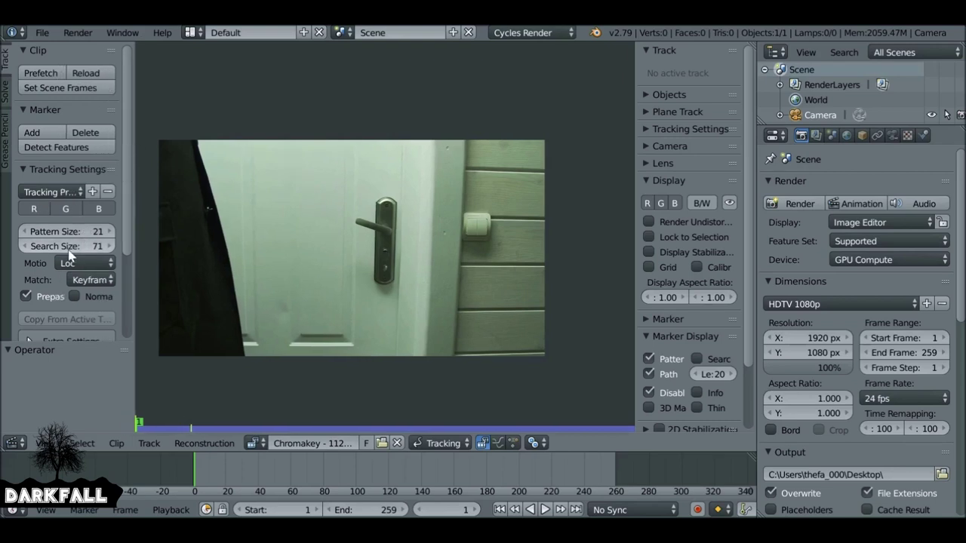
scroll(34, 239, "down", 1)
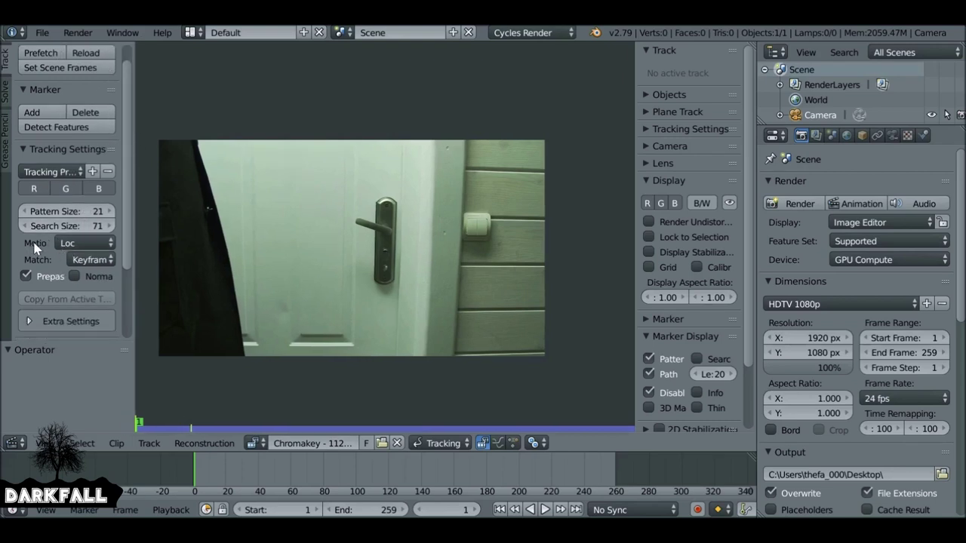
left_click(79, 244)
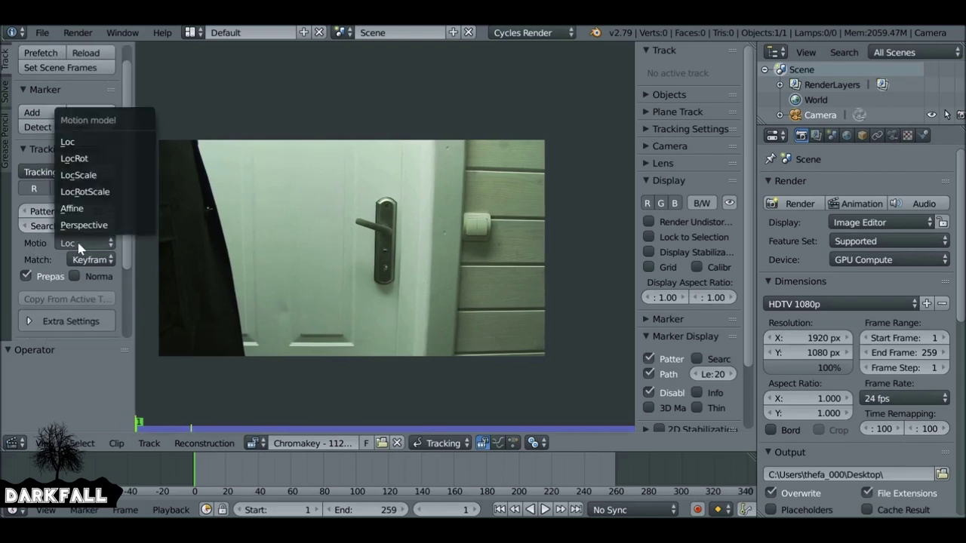
left_click(87, 178)
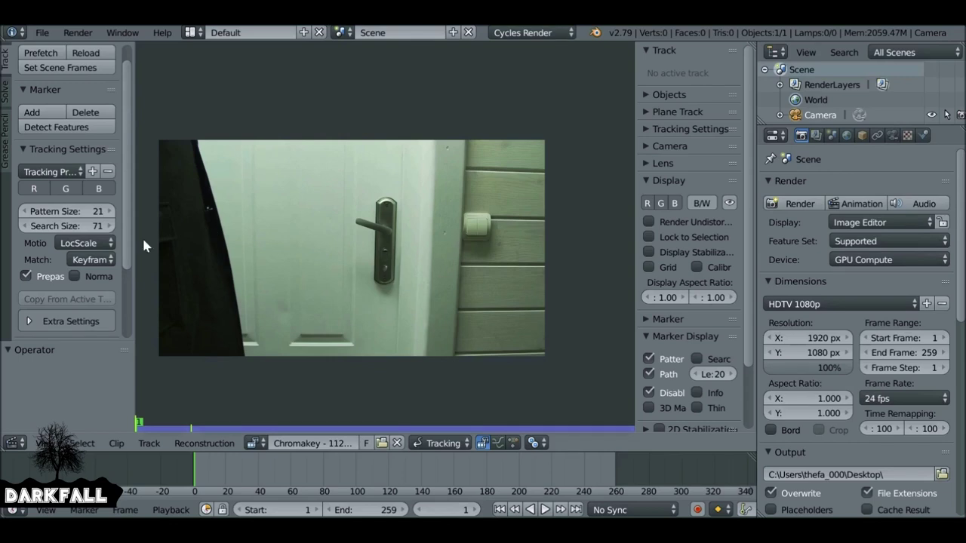
left_click(96, 260)
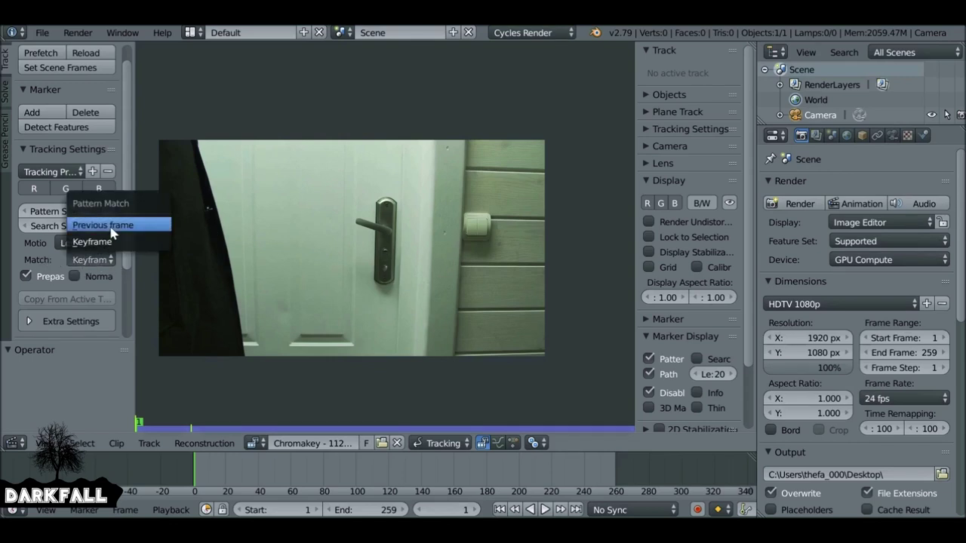
left_click(101, 225)
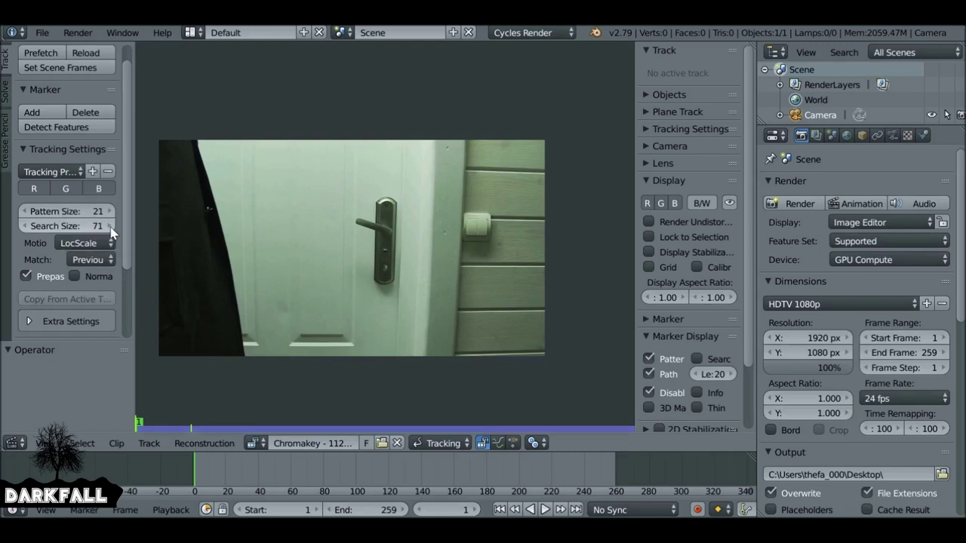
left_click(75, 278)
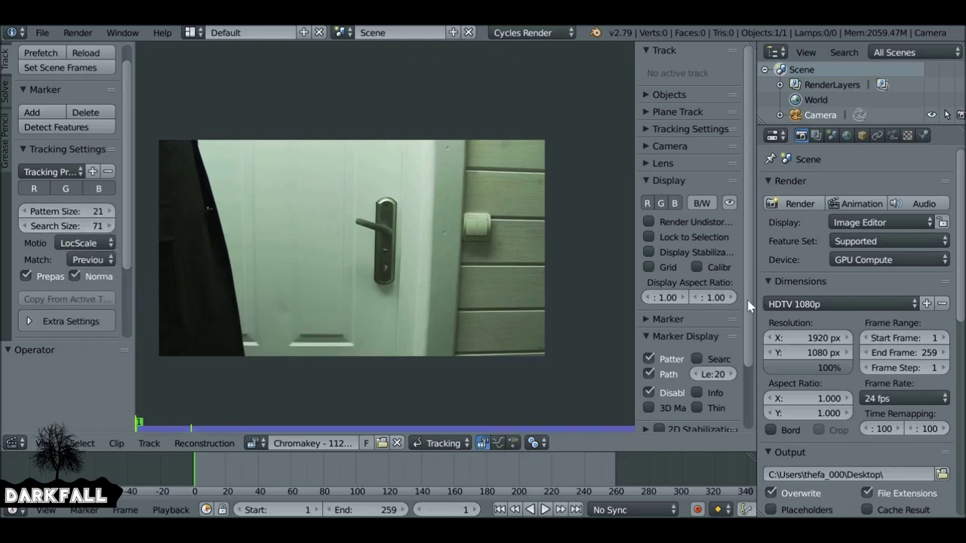
left_click(698, 360)
Add a tracking marker at frame 103 on the dark nail spot in a floorboard just below the green screen.
middle_click_drag(484, 248, 422, 262)
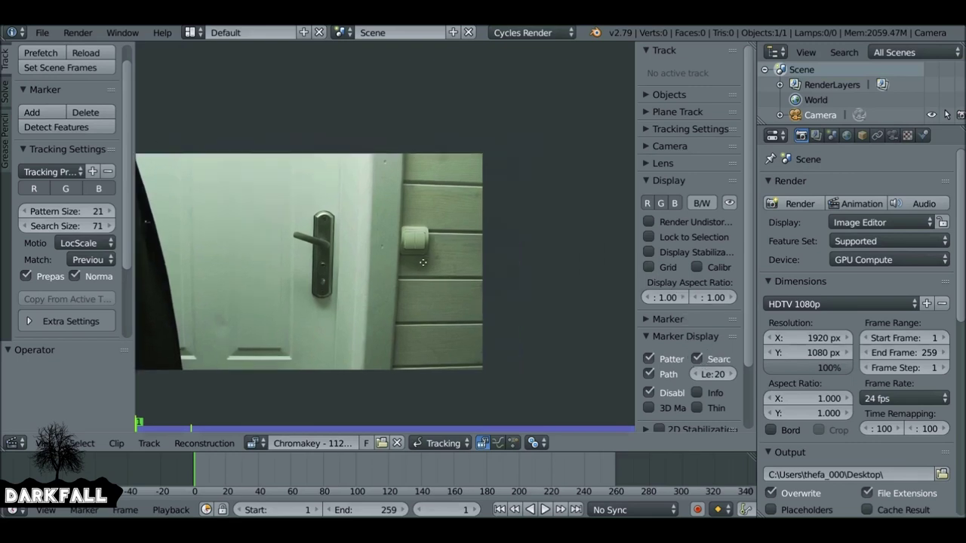
scroll(422, 262, "up", 5)
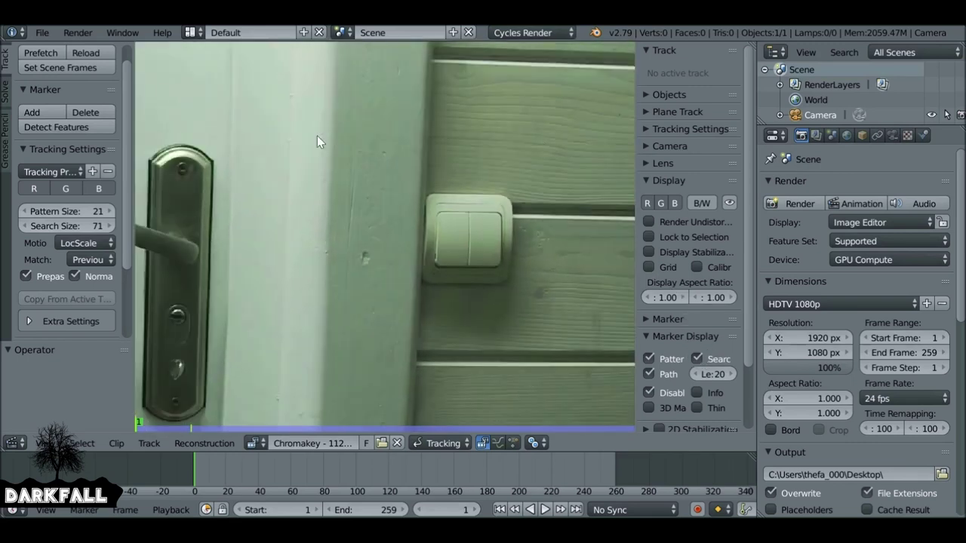
scroll(436, 243, "down", 5)
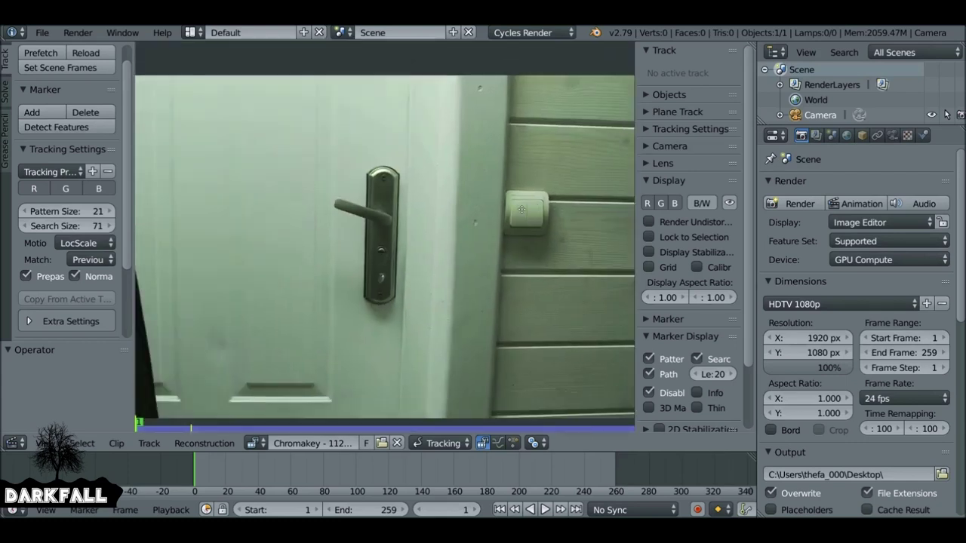
scroll(295, 229, "down", 2)
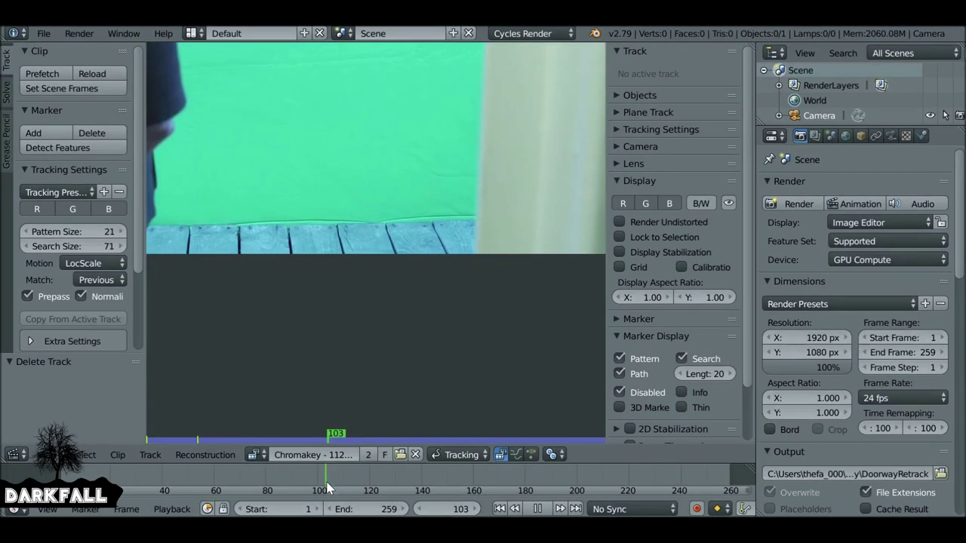
scroll(355, 240, "up", 4)
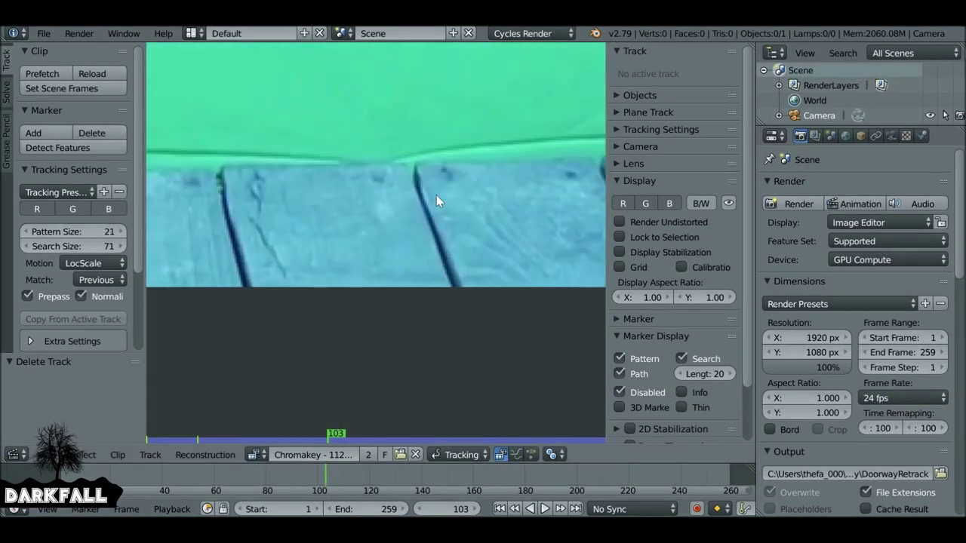
middle_click_drag(446, 222, 295, 280)
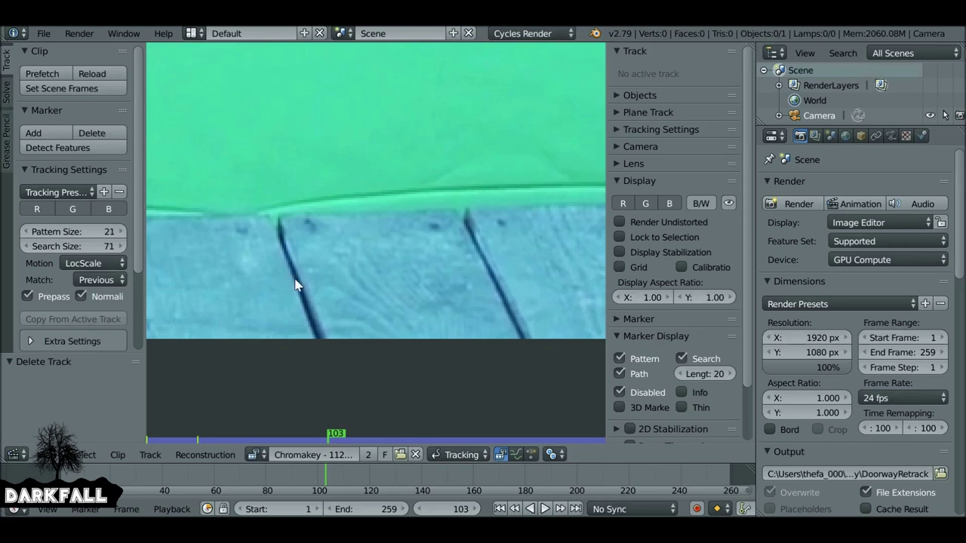
left_click(310, 224, "ctrl")
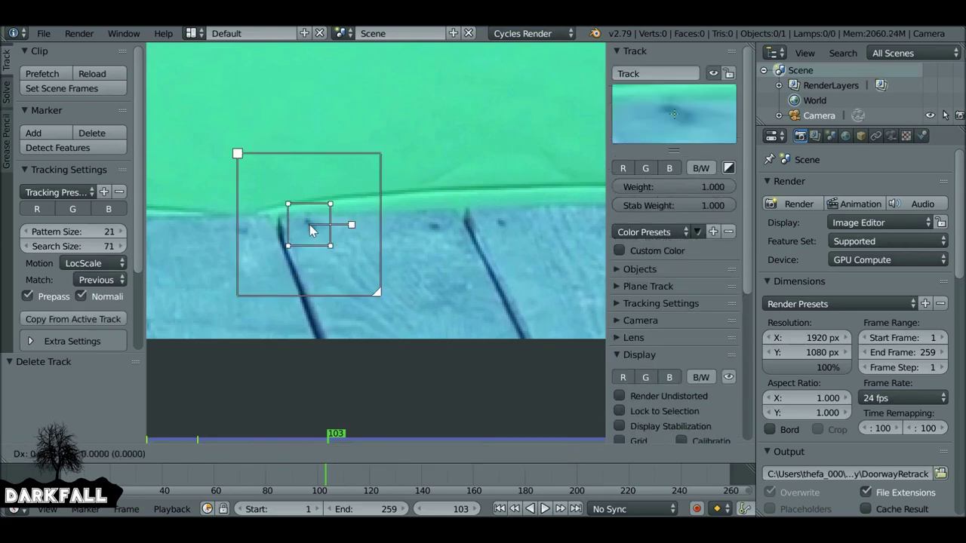
Scale the floorboard marker to about 0.704, centre it on the nail spot and adjust its search area.
key("s")
left_click(352, 226)
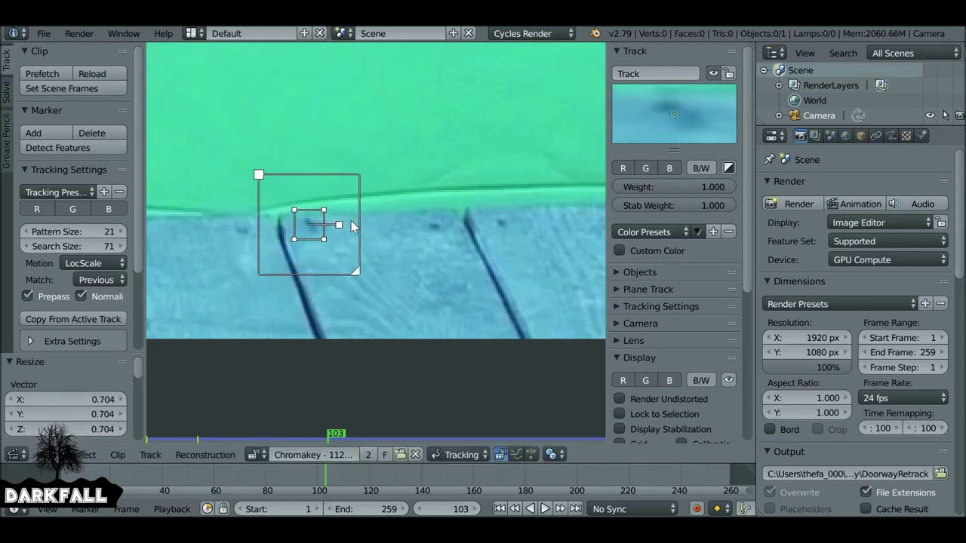
key("g")
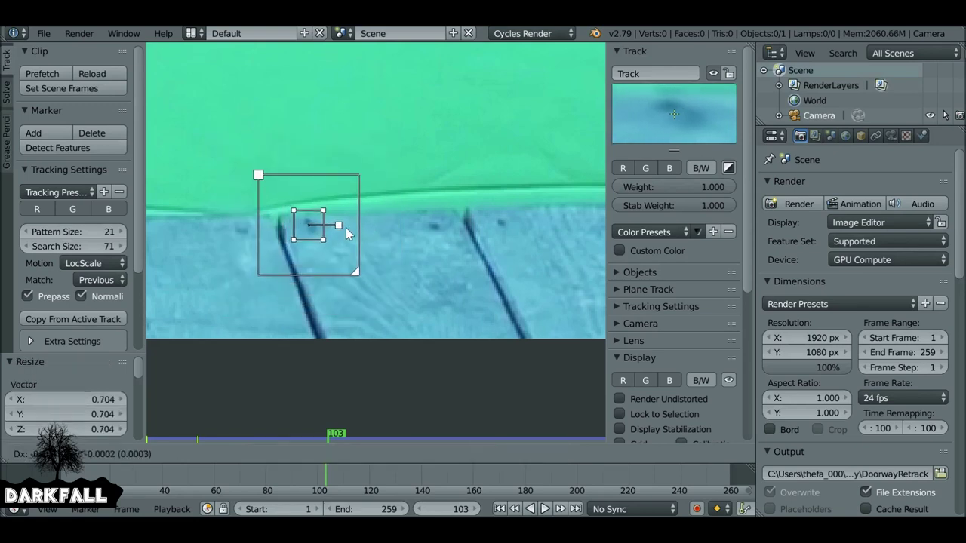
left_click(346, 228)
mouse_move(356, 268)
left_mouse_down()
mouse_move(365, 277)
mouse_move(339, 257)
mouse_move(356, 274)
left_mouse_up()
scroll(296, 294, "down", 4)
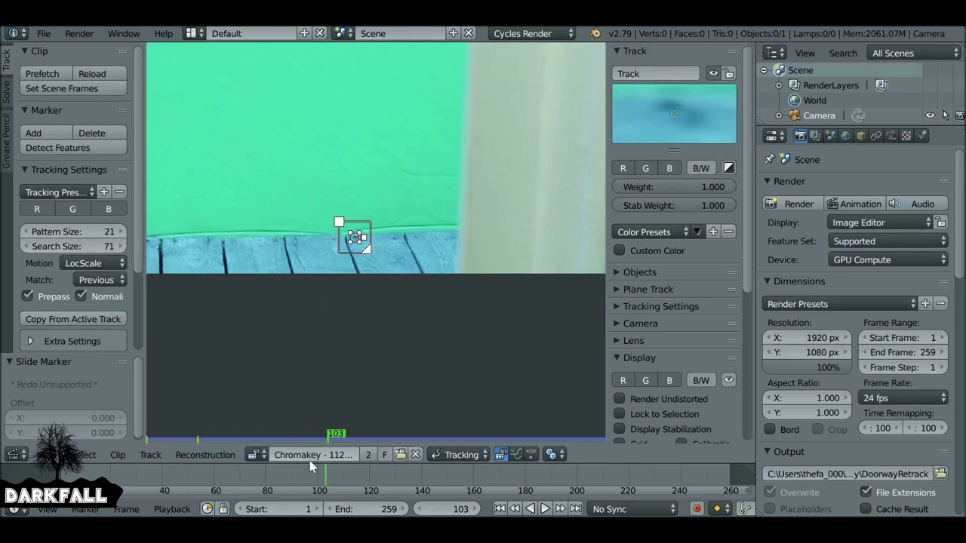
scroll(129, 281, "down", 3)
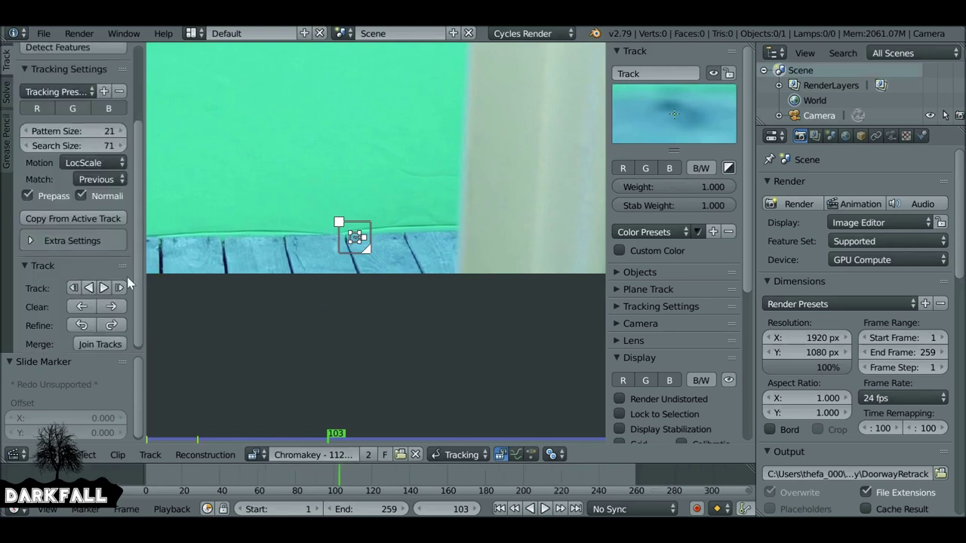
Track the floorboard marker backwards from frame 103 and clear its track path before frame 59.
left_click(90, 288)
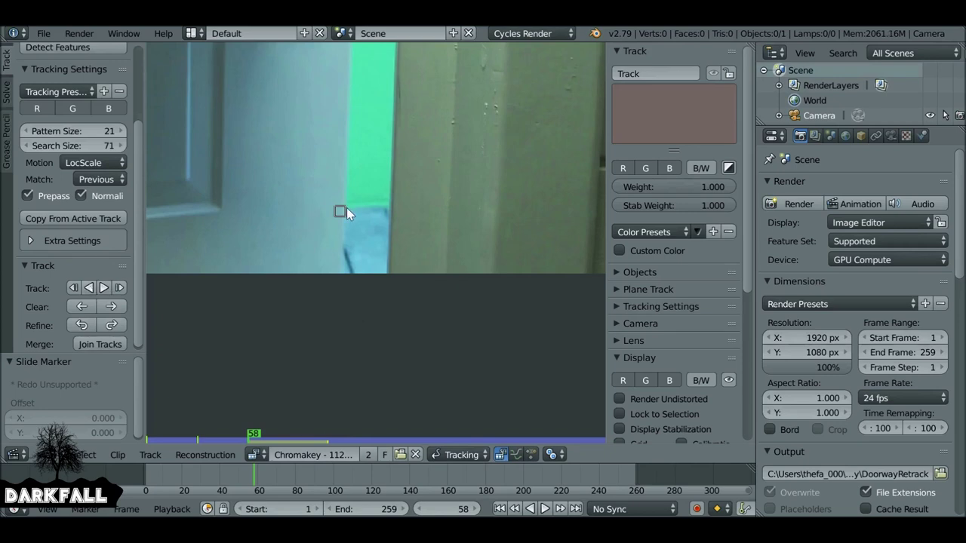
key("Right")
key("Right")
key("Right")
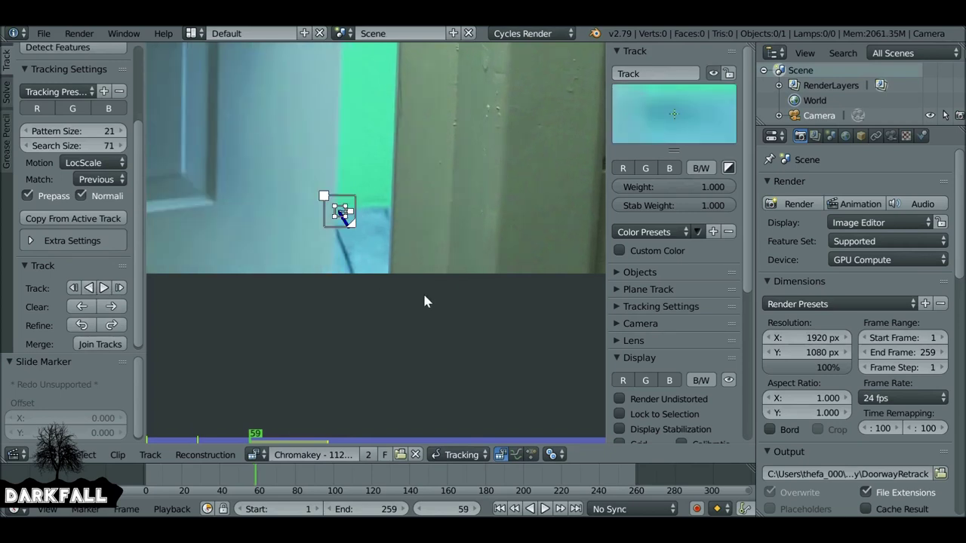
key("Left")
key("Left")
key("Right")
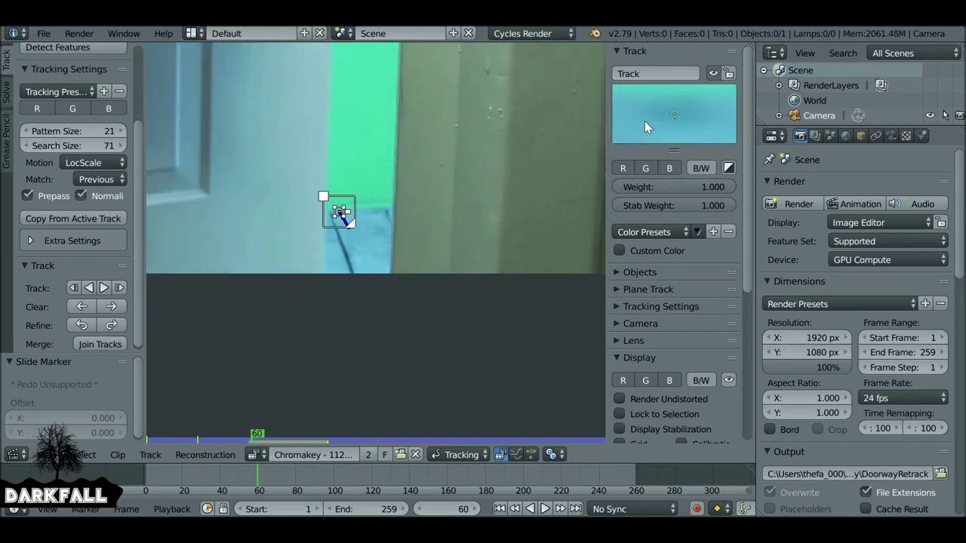
key("Left")
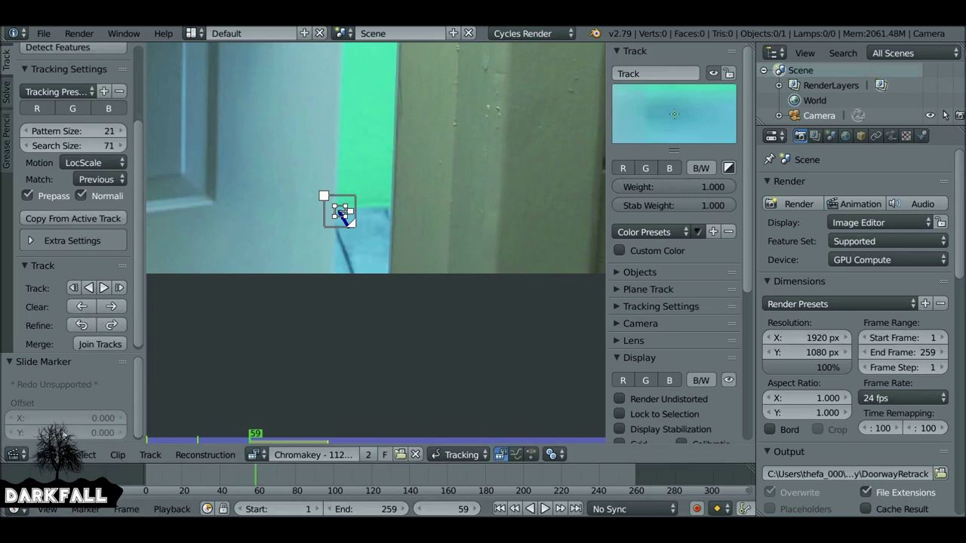
left_click(82, 307)
Track the floorboard marker forwards and clear its remaining track path after frame 183.
key("alt+a")
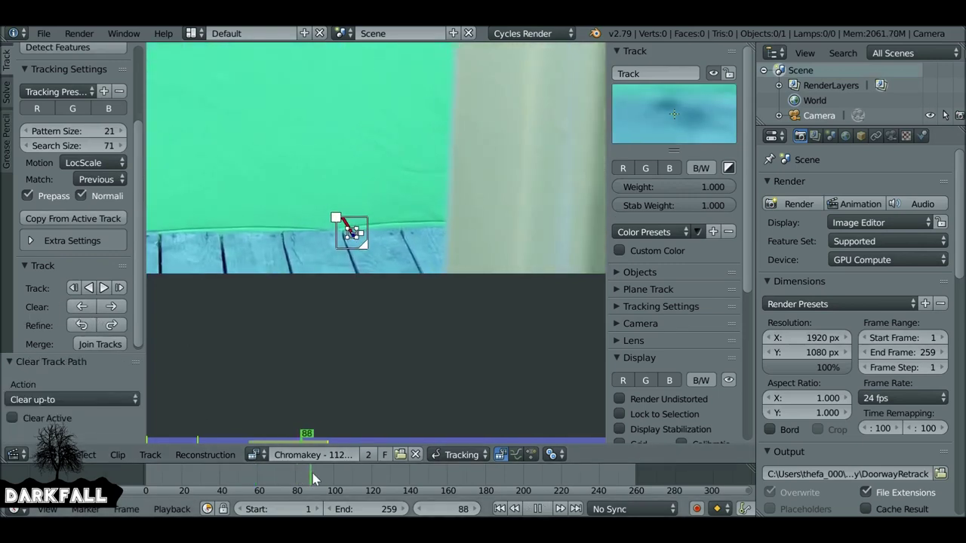
key("alt+a")
left_click(104, 288)
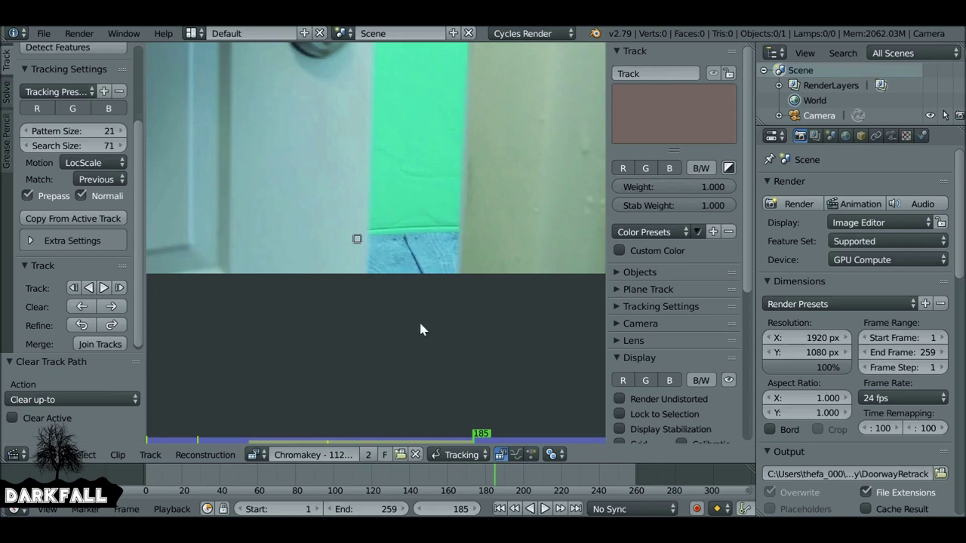
key("Left")
key("Left")
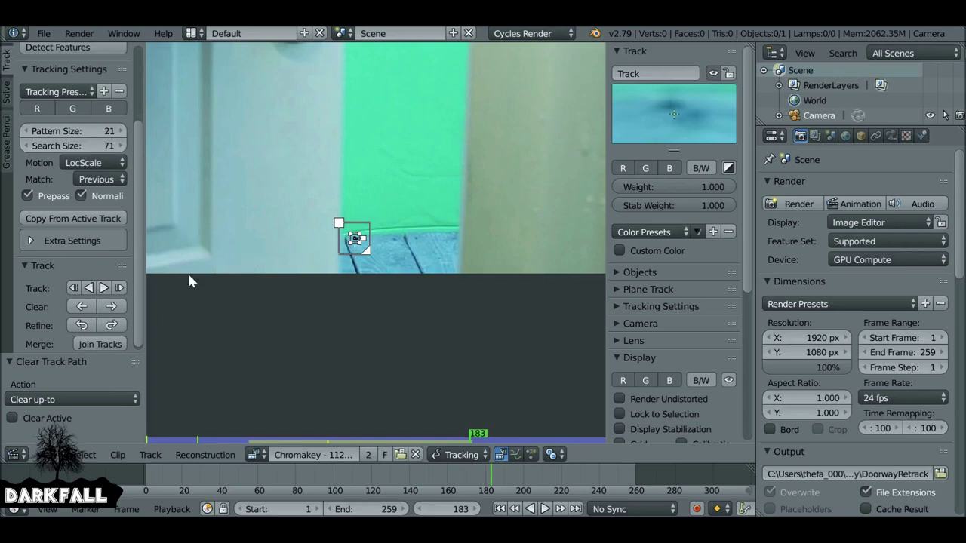
left_click(121, 305)
Switch the clip editor to Mask mode and create a new mask named Garb1.
mouse_move(500, 487)
left_mouse_down()
mouse_move(327, 477)
mouse_move(424, 474)
mouse_move(377, 483)
left_mouse_up()
scroll(335, 246, "up", 5)
scroll(335, 289, "down", 3)
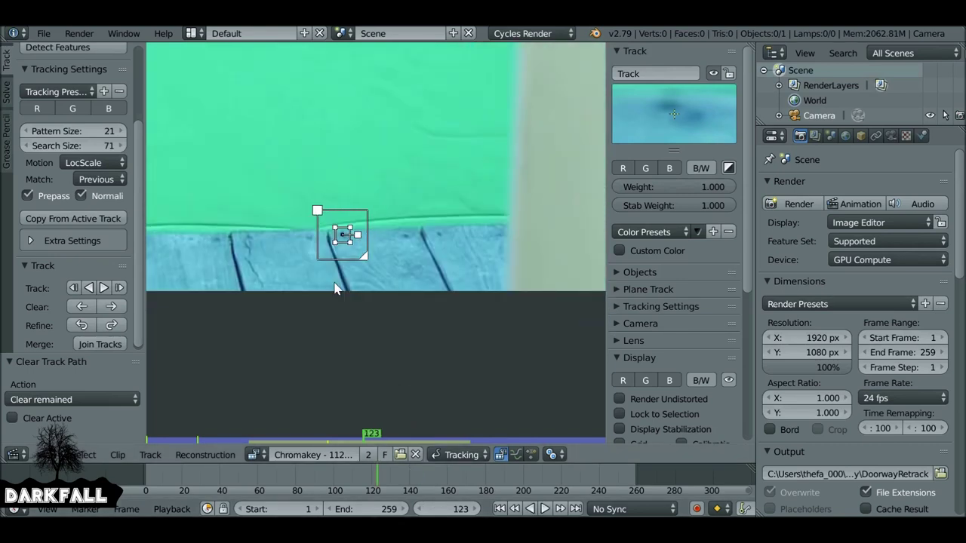
scroll(334, 284, "down", 6)
middle_click_drag(337, 261, 397, 330)
scroll(397, 331, "down", 2)
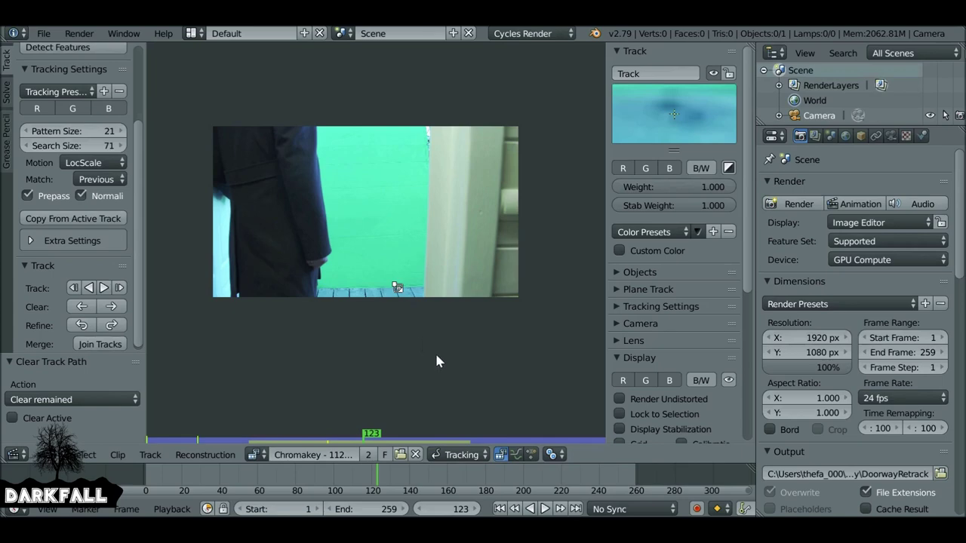
left_click(464, 451)
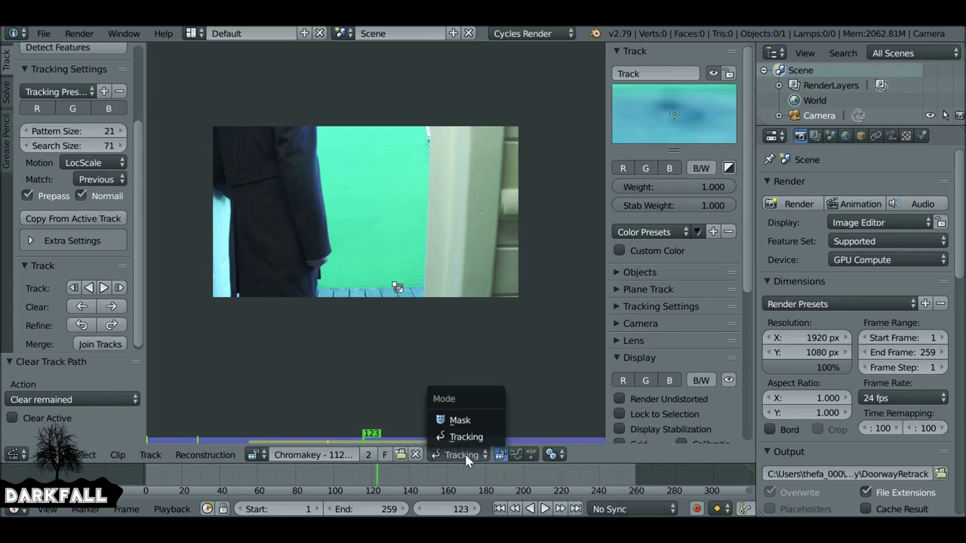
left_click(460, 419)
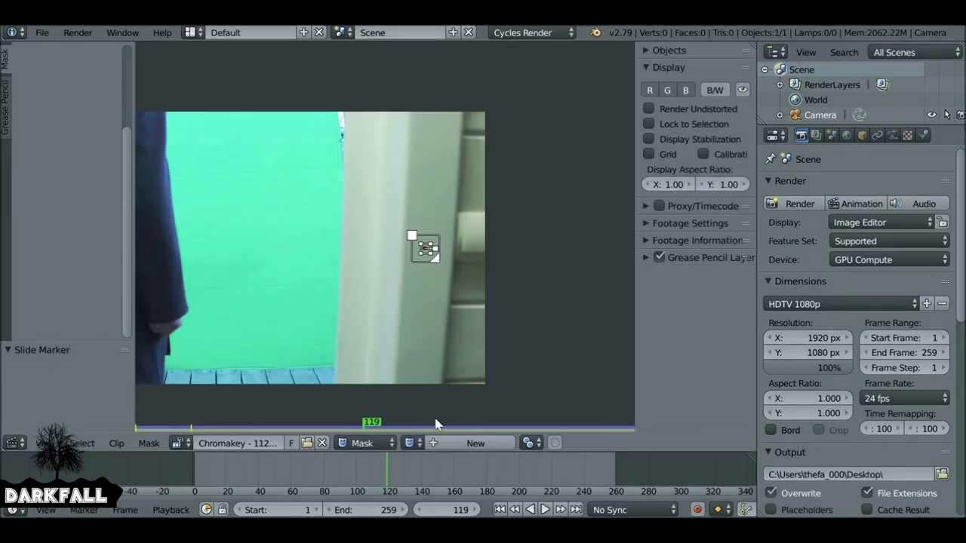
left_click(483, 442)
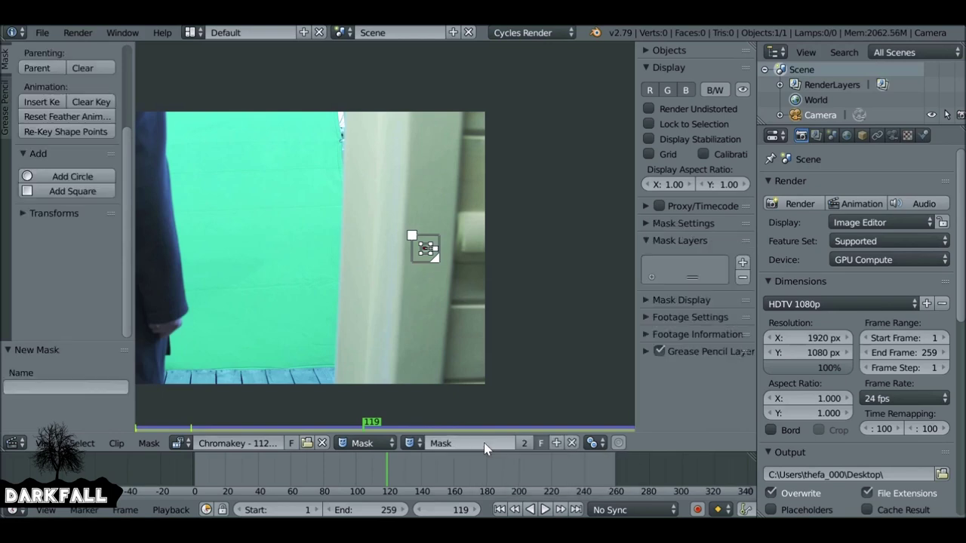
left_click(469, 443)
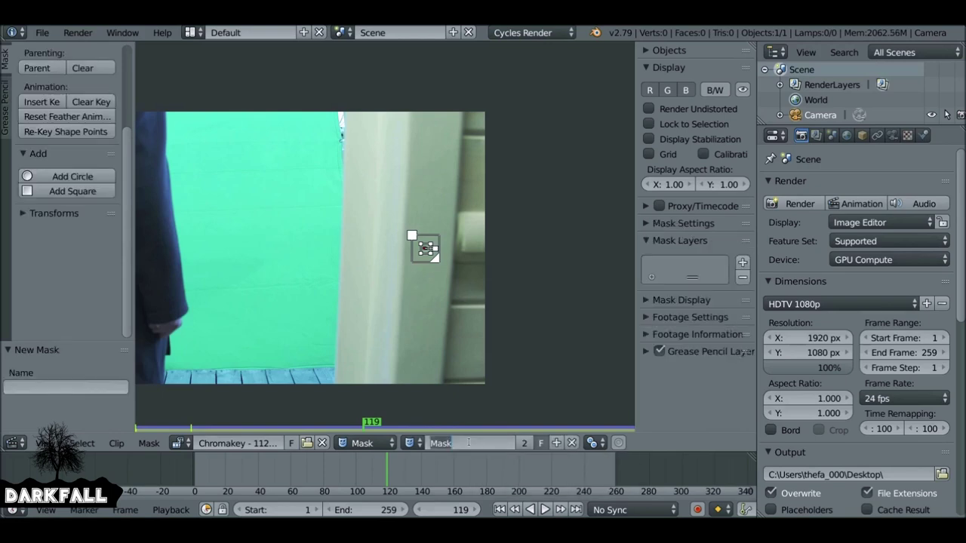
type("Garb1")
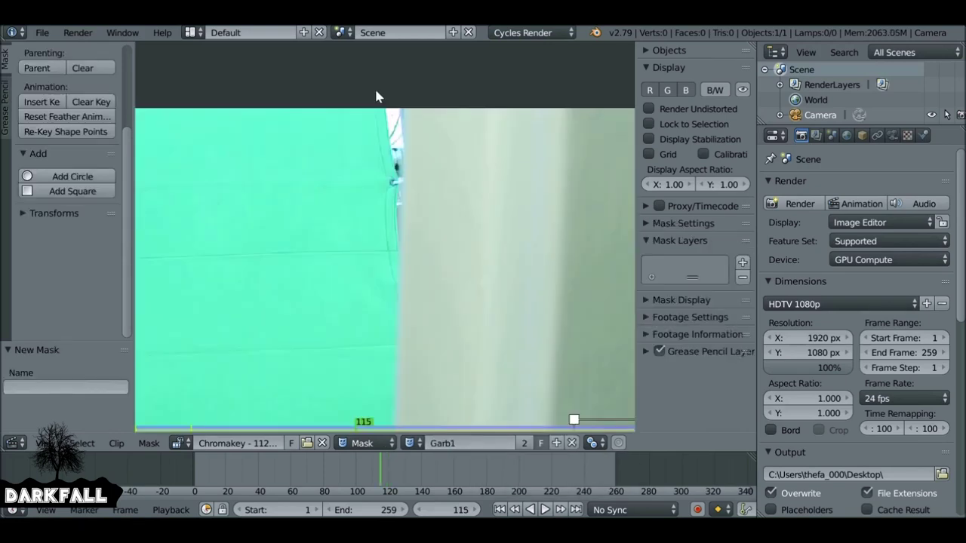
Draw a closed four-point mask at frame 115 around the gap between the green screen's upper edge and the door frame.
left_click(378, 86, "ctrl")
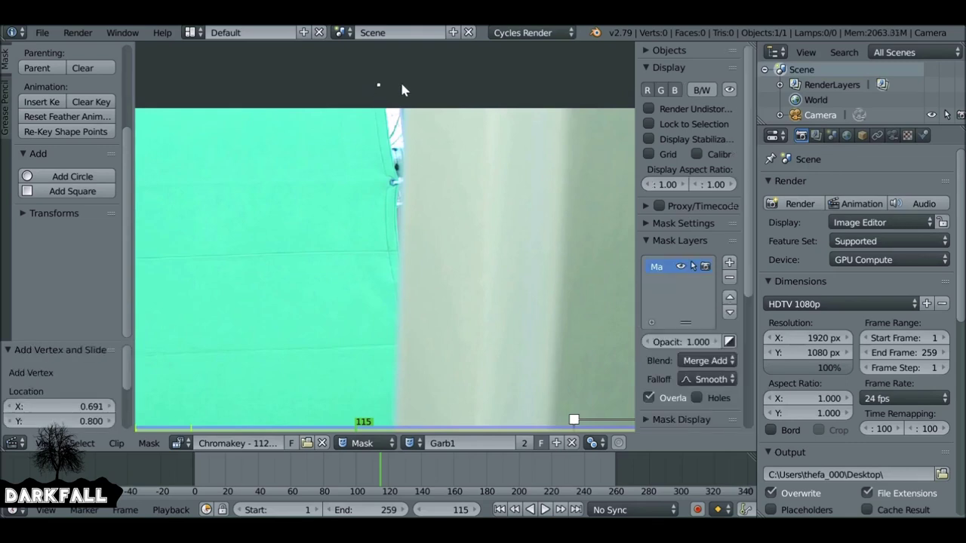
left_click(405, 81, "ctrl")
left_click(395, 319, "ctrl")
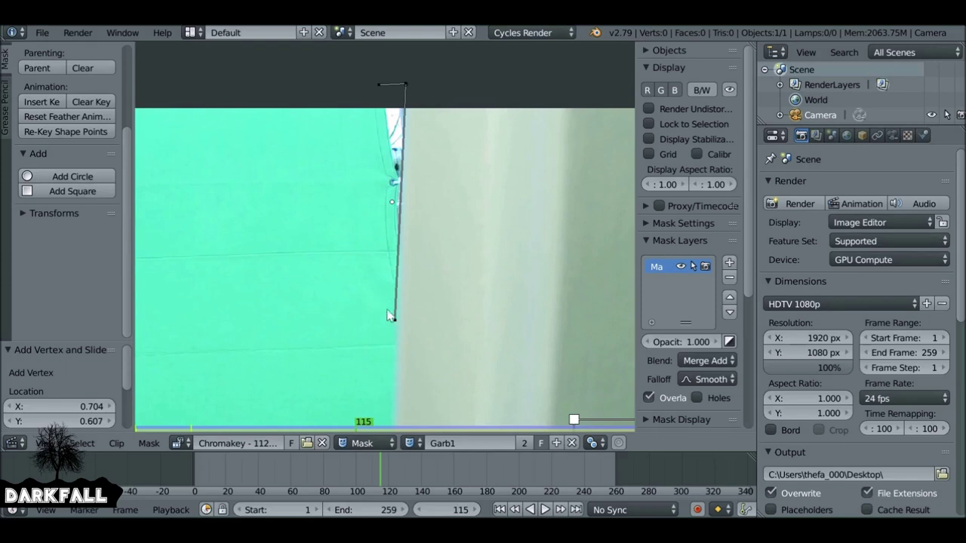
left_click(378, 317, "ctrl")
key("alt+c")
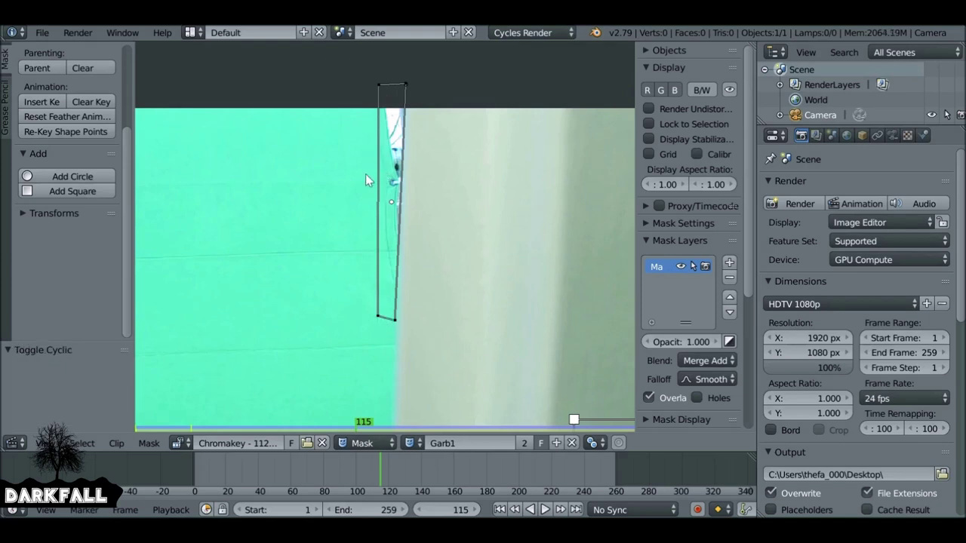
Fine-tune the mask's lower and upper corner points on the door frame side to follow the frame's edge.
scroll(387, 237, "up", 3)
middle_click_drag(410, 290, 421, 255)
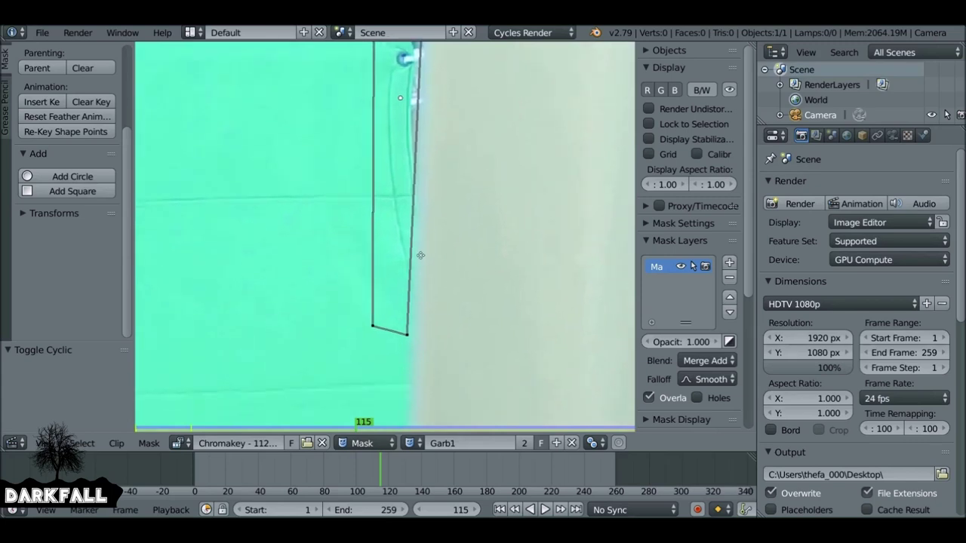
scroll(420, 255, "up", 1)
mouse_move(413, 362)
left_mouse_down()
mouse_move(429, 360)
mouse_move(414, 360)
left_mouse_up()
scroll(426, 294, "down", 2)
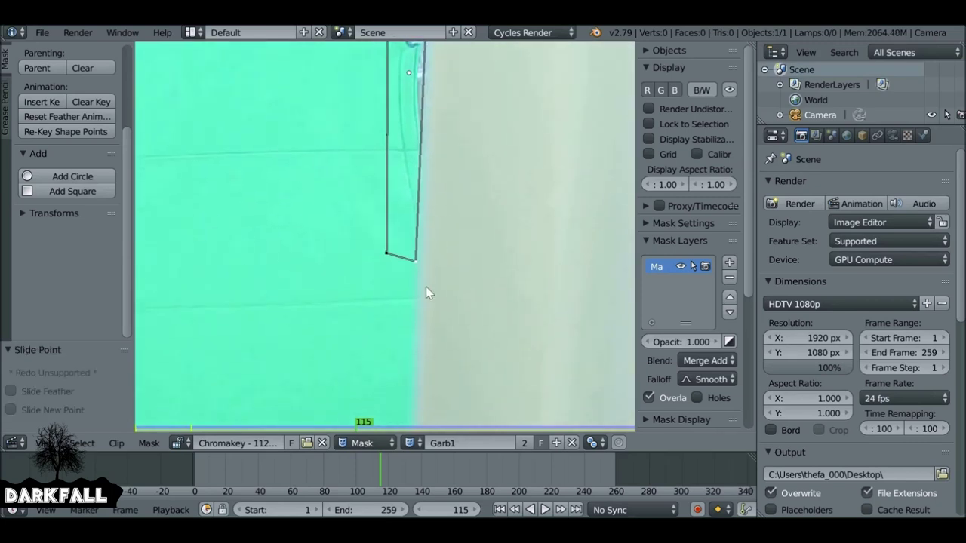
scroll(427, 361, "up", 2)
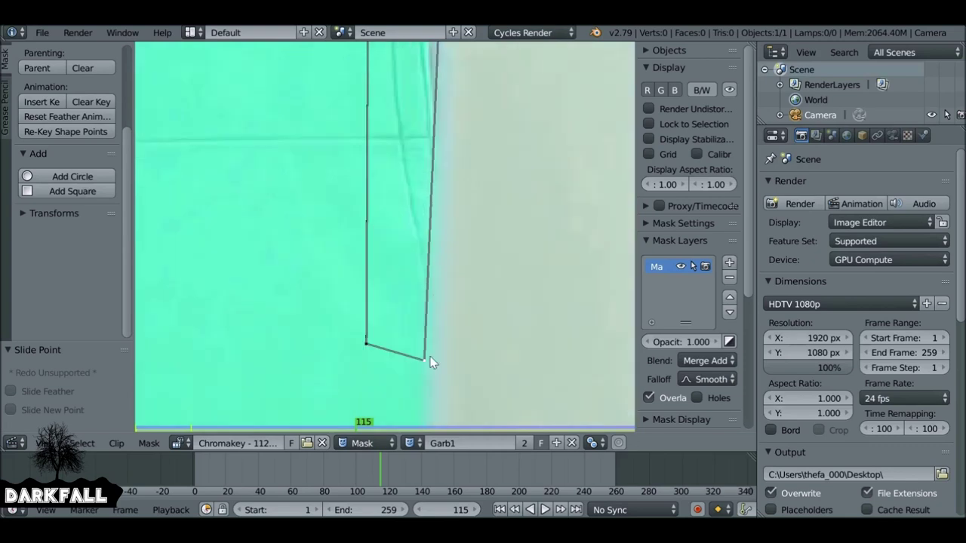
middle_click_drag(456, 205, 447, 335)
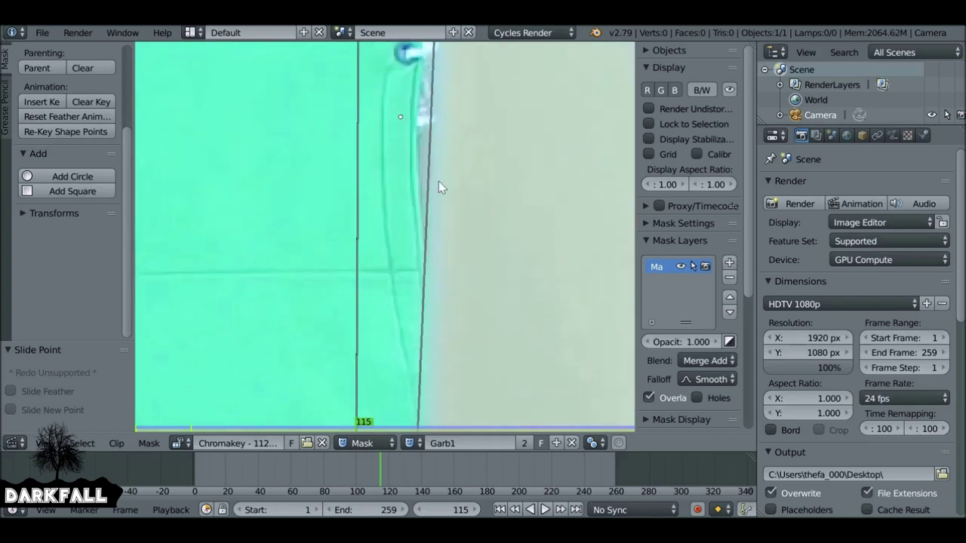
middle_click_drag(438, 181, 402, 337)
middle_click_drag(409, 187, 397, 322)
middle_click_drag(391, 163, 389, 225)
left_click_drag(390, 83, 386, 86)
scroll(427, 214, "down", 3)
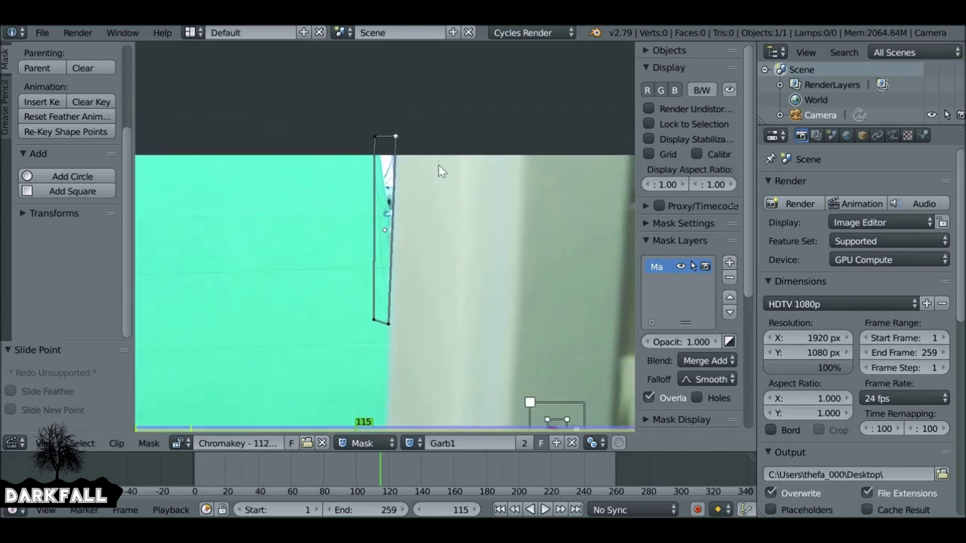
Play and scrub the clip to check the mask against the door frame, stop at frame 104 and enable automatic keyframing.
scroll(421, 239, "down", 2)
middle_click_drag(420, 234, 423, 193)
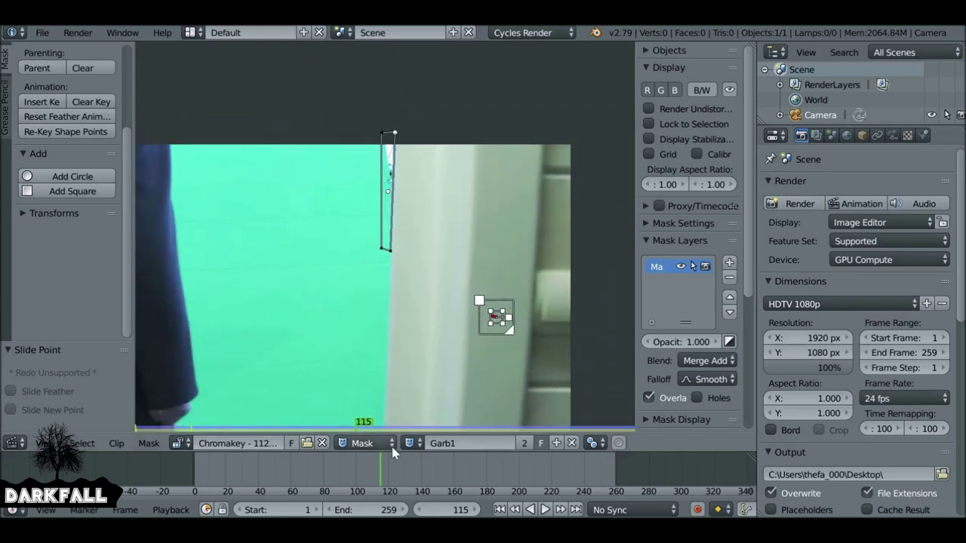
key("alt+a")
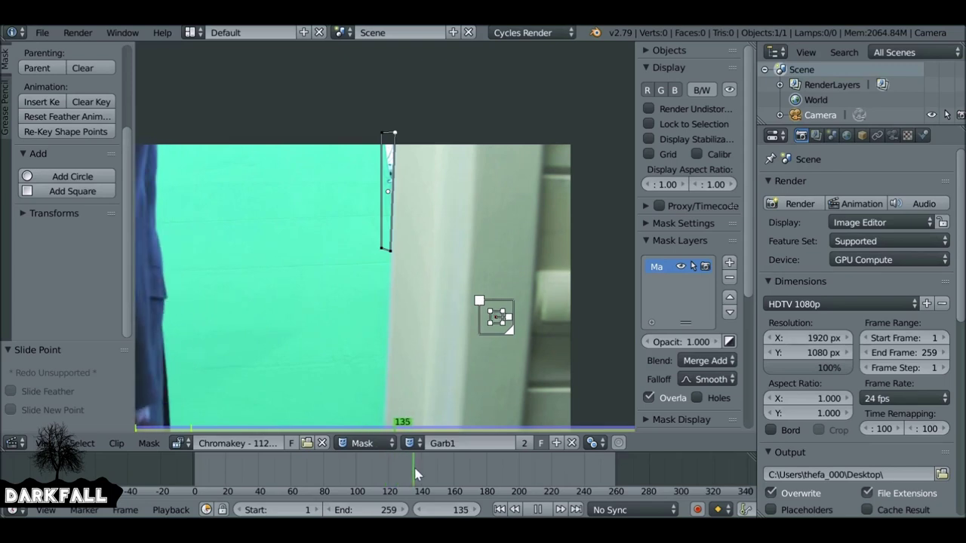
left_click_drag(467, 461, 367, 489)
key("Escape")
left_click(697, 510)
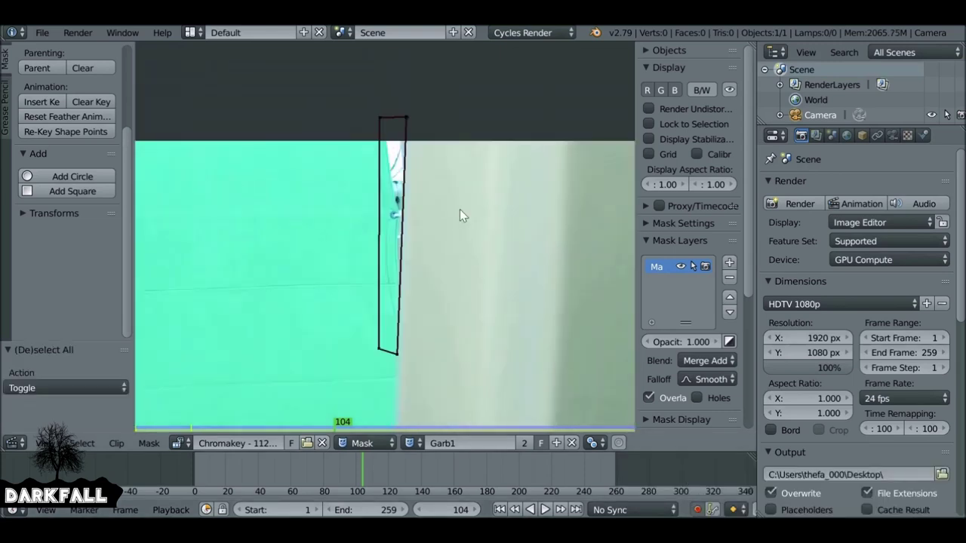
Keyframe all of the mask's points in their current position at frame 104.
key("a")
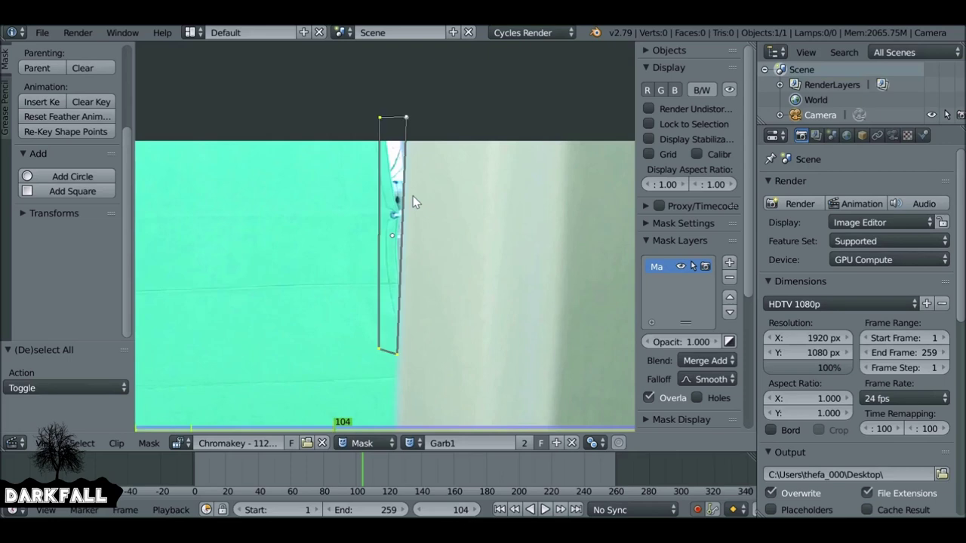
key("g")
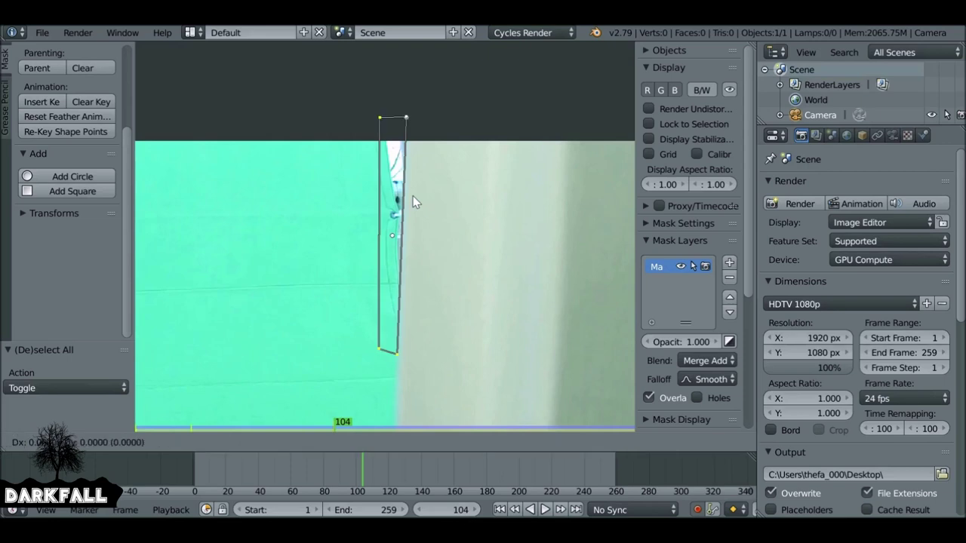
left_click(413, 201)
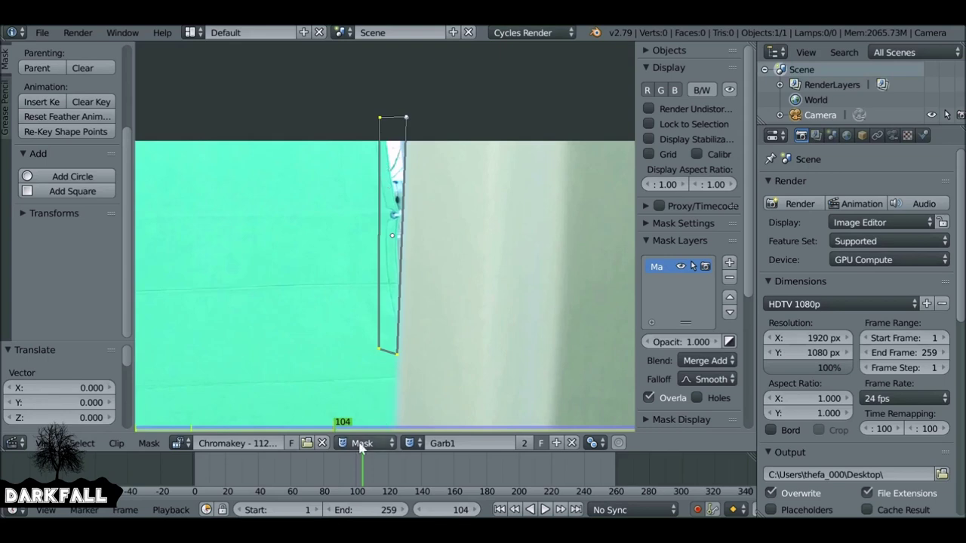
Go back to frame 95 and move the whole mask by -0.004 in X to realign it with the door frame's edge.
key("Left")
key("Left")
key("Left")
key("Left")
key("Left")
key("Left")
key("Left")
key("Left")
key("Left")
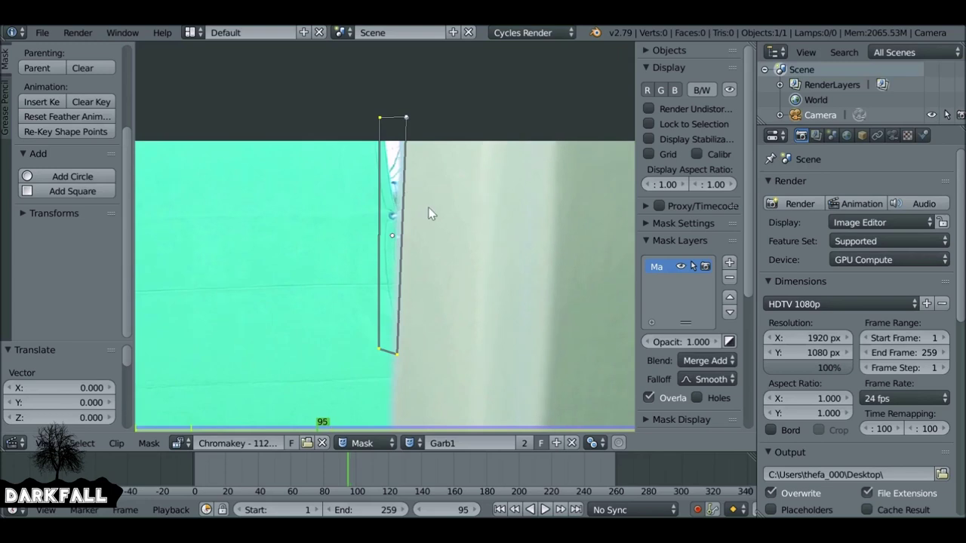
scroll(431, 206, "up", 2)
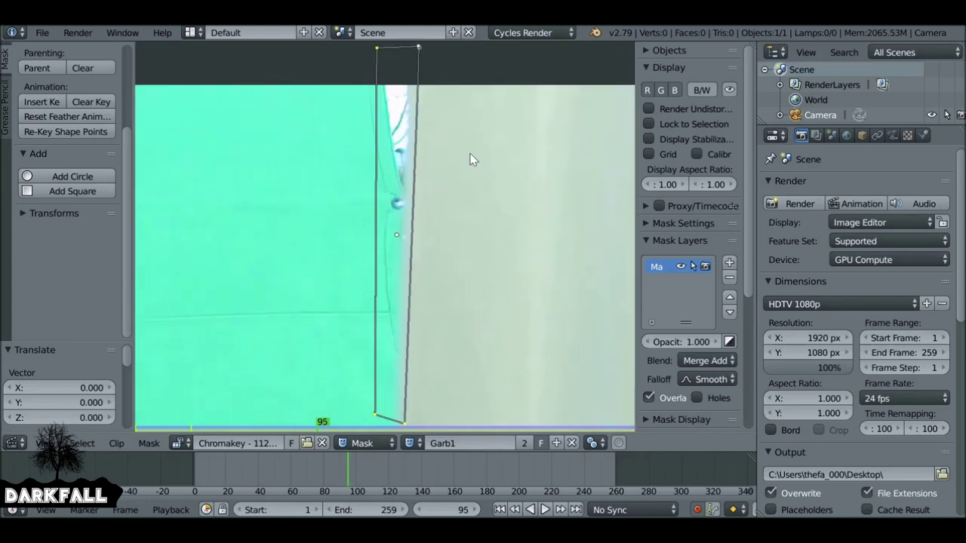
key("g")
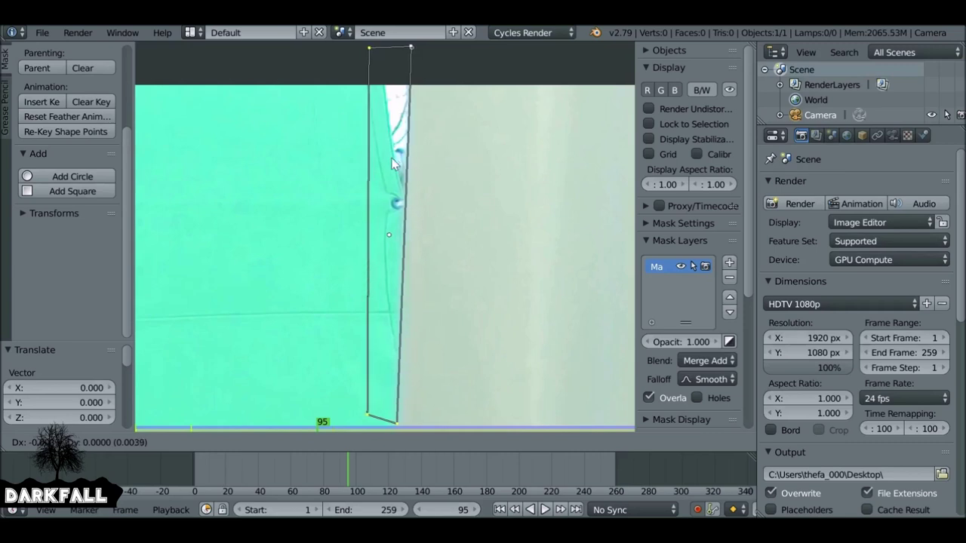
left_click(402, 176)
Go back to frame 88 and move the mask by -0.007 in X to keep it on the door frame's edge.
key("Left")
key("Left")
key("Left")
key("Left")
key("Left")
key("Left")
key("Left")
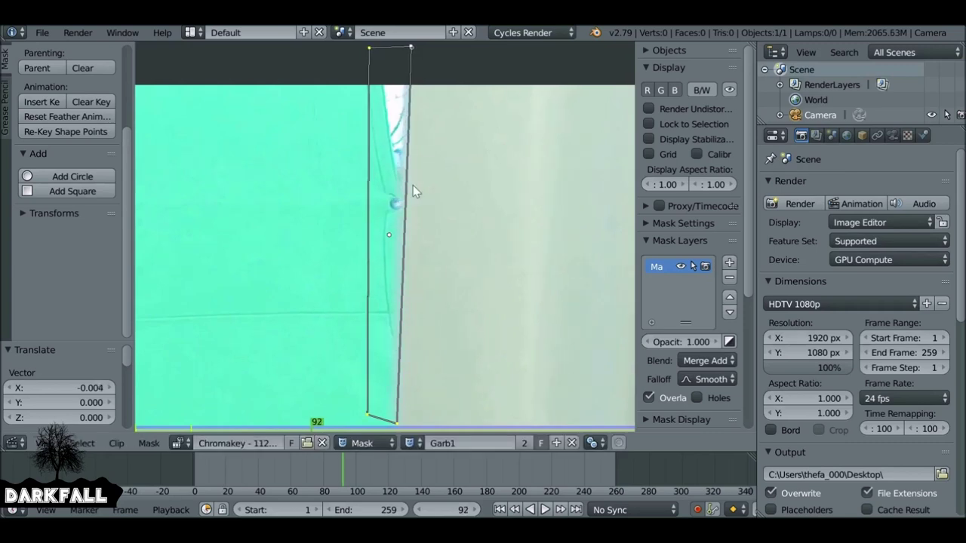
key("g")
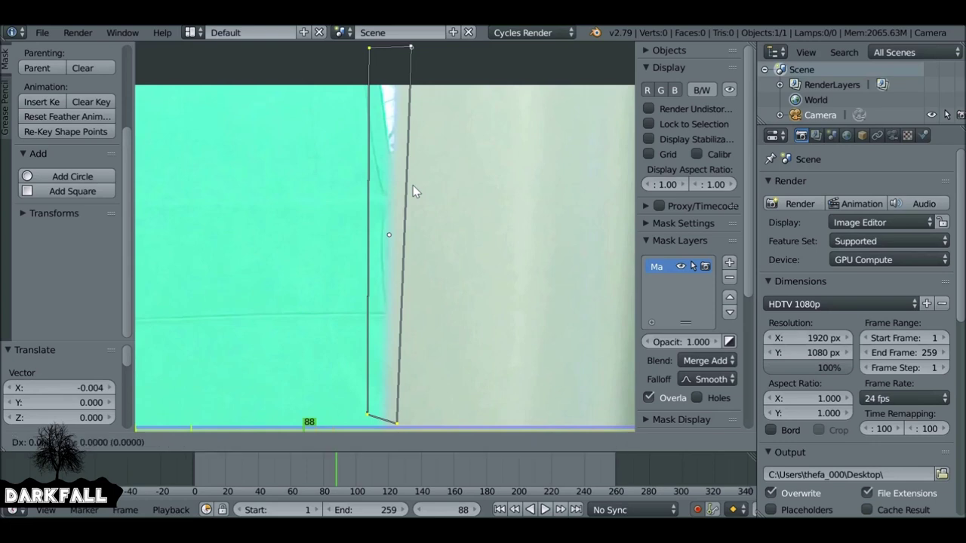
left_click(272, 191)
Go back to frame 81 and move the whole mask by -0.012 in X to realign it with the door frame's edge.
key("Left")
key("Left")
key("Left")
key("Left")
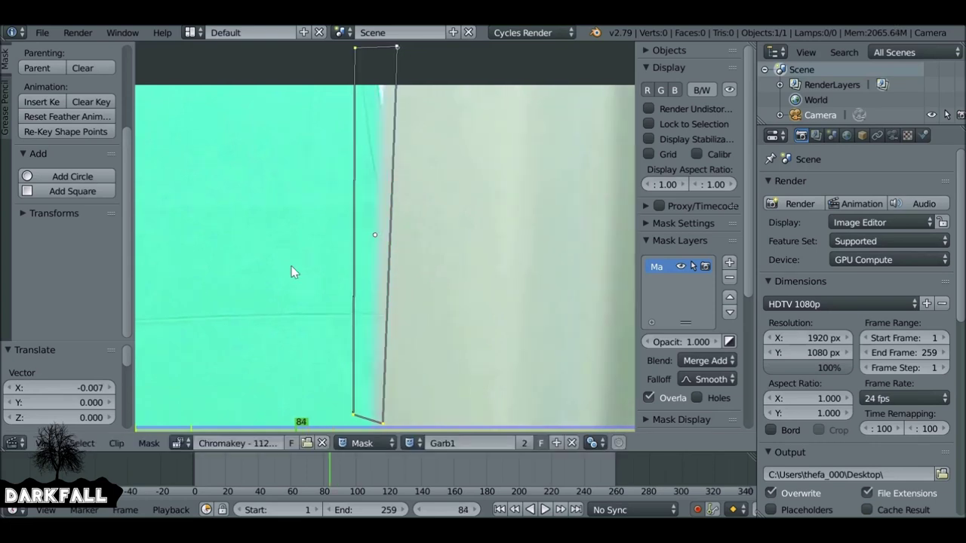
key("Left")
key("Left")
key("Left")
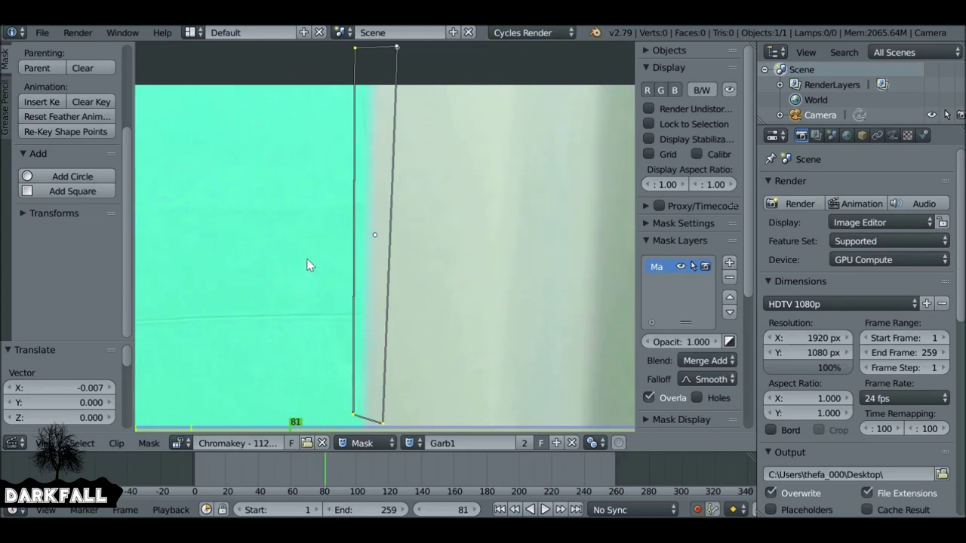
key("g")
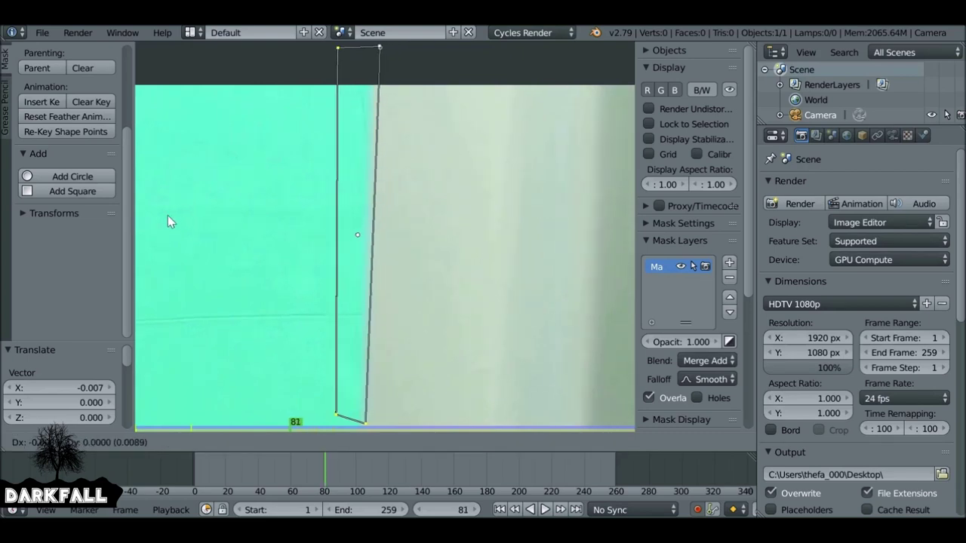
left_click(610, 215)
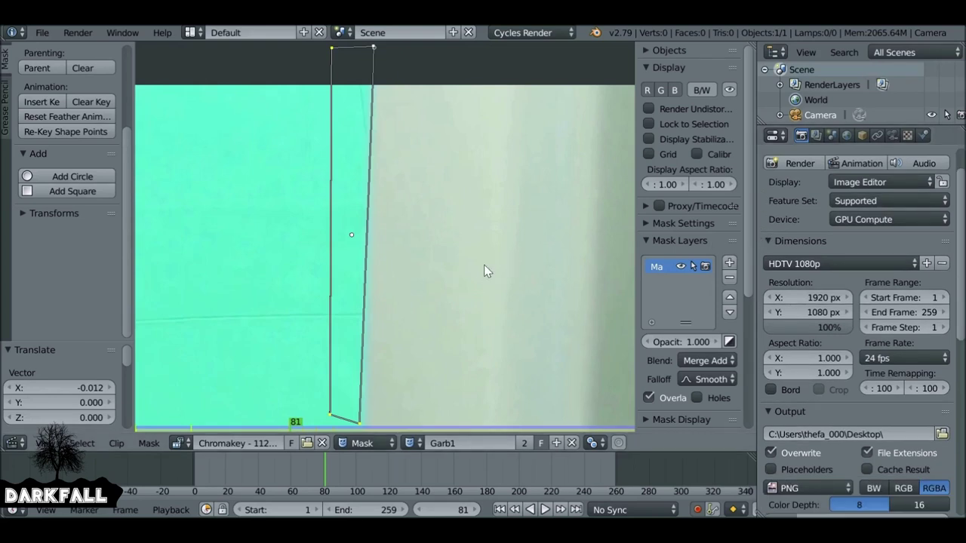
Move the whole mask by -0.008 in X at frame 77, and move it up above the picture at frame 76.
key("Left")
key("Left")
key("Left")
key("Left")
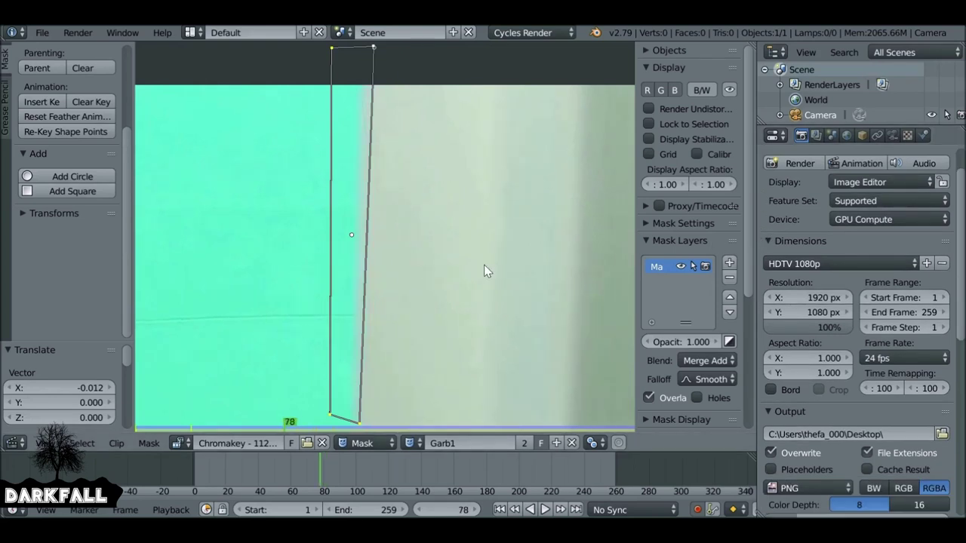
key("g")
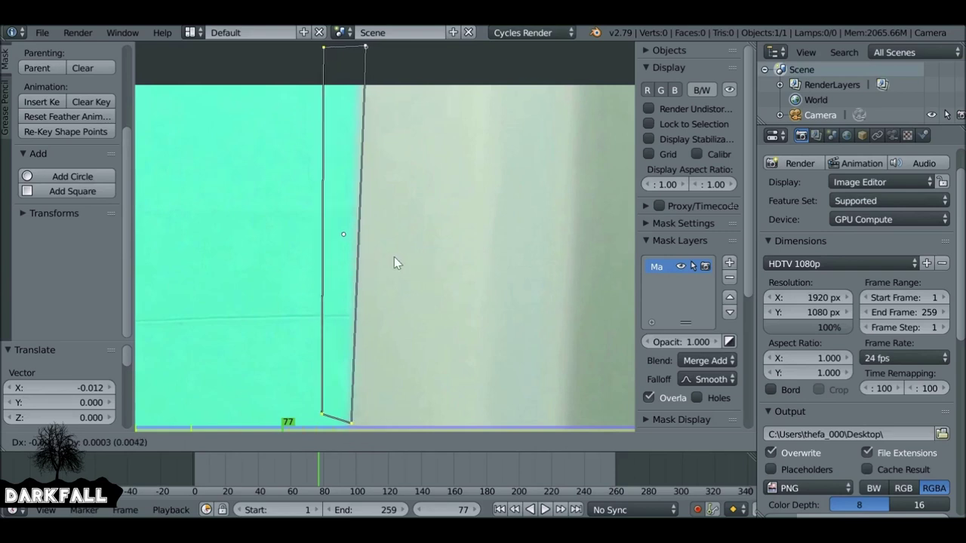
left_click(358, 121)
key("Left")
key("g")
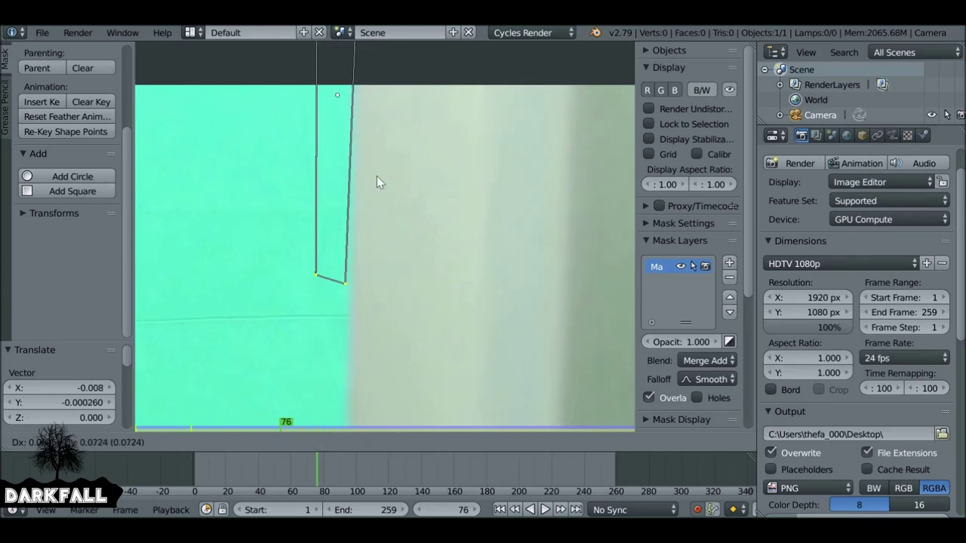
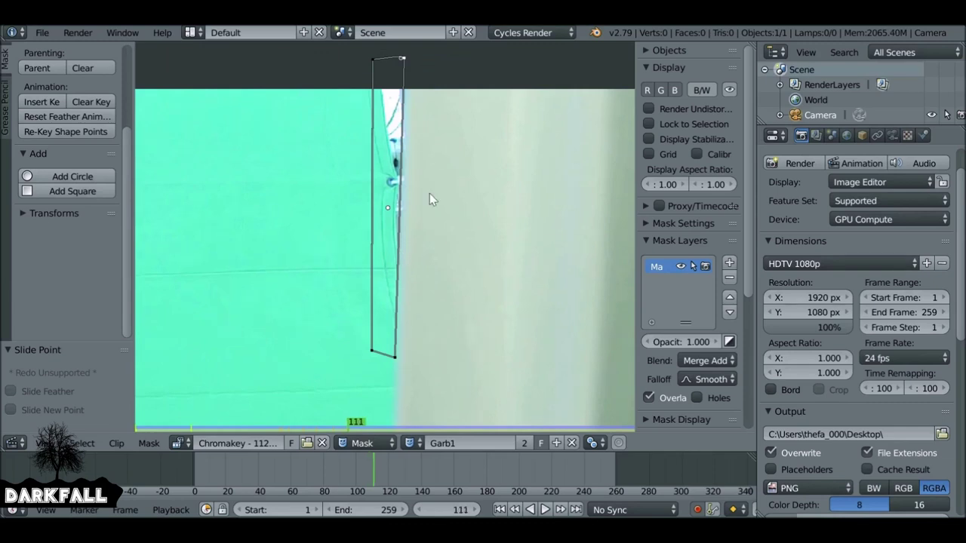
Advance through the clip to frame 188, checking the mask against the gap as the door closes.
key("Right")
key("Right")
key("Right")
key("Right")
key("Right")
key("Right")
key("Right")
key("Right")
key("Right")
key("Right")
key("Right")
key("Right")
key("Right")
key("Right")
key("Right")
key("Right")
key("Right")
key("Right")
key("Right")
key("Right")
key("Right")
key("Right")
key("Right")
key("Right")
key("Right")
key("Right")
key("Right")
key("Right")
key("Right")
key("Right")
key("Right")
key("Right")
key("Right")
key("Right")
key("Right")
key("Right")
key("Right")
key("Right")
key("Right")
key("Right")
key("Right")
key("Right")
key("Right")
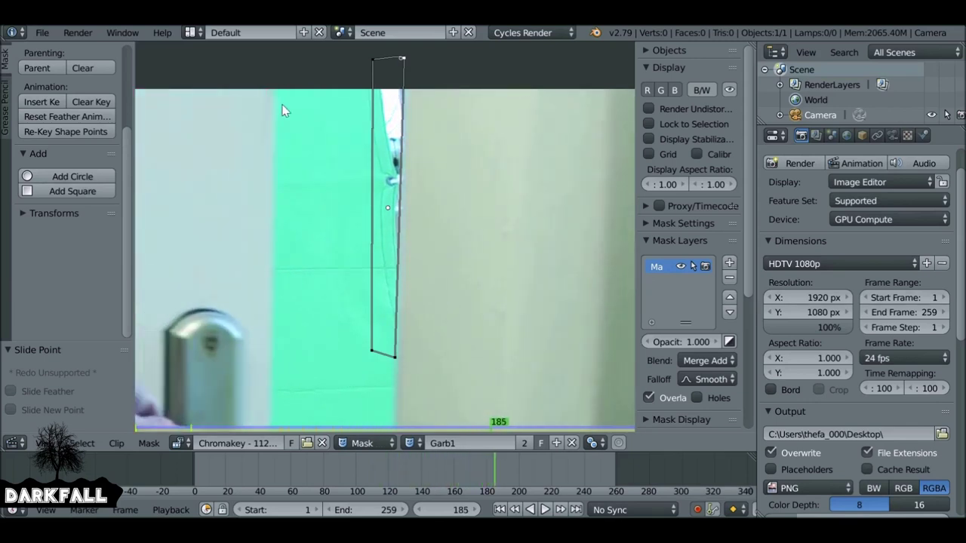
key("Right")
key("Right")
key("Right")
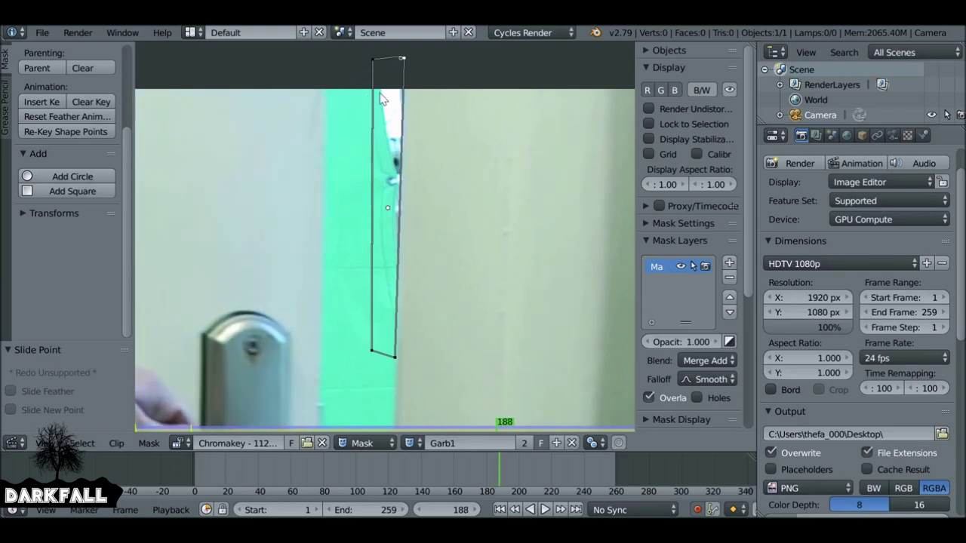
Select only the two points on the mask's left edge and keyframe them in their current position at frame 192.
key("a")
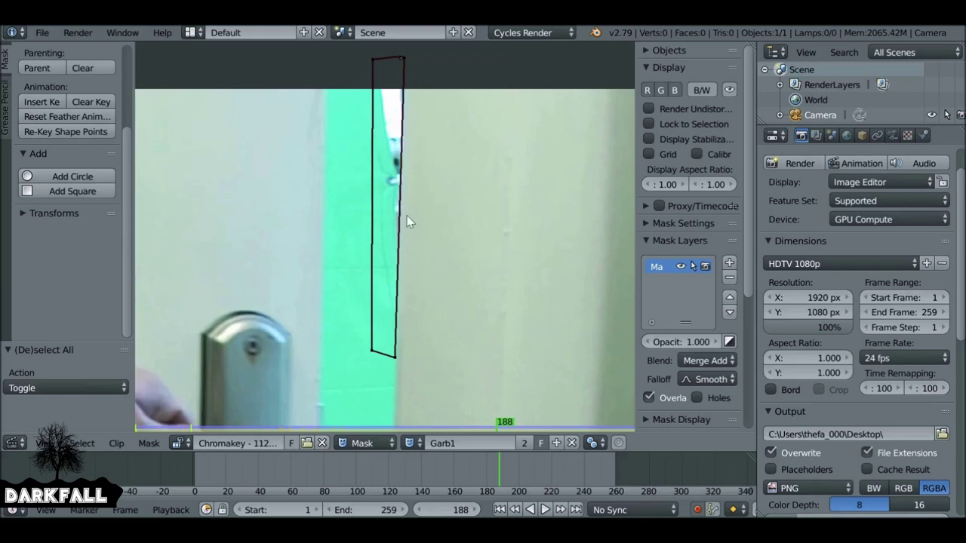
key("b")
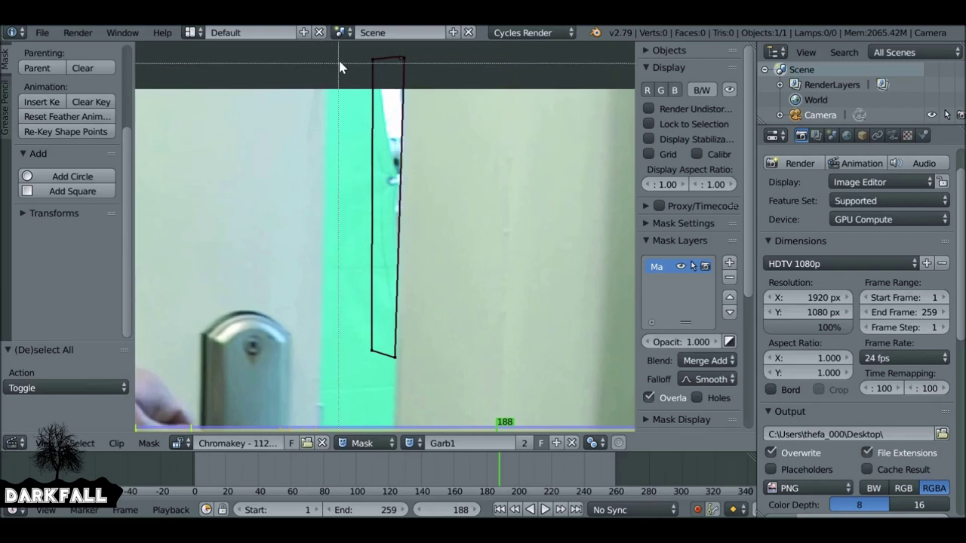
left_click_drag(340, 52, 376, 371)
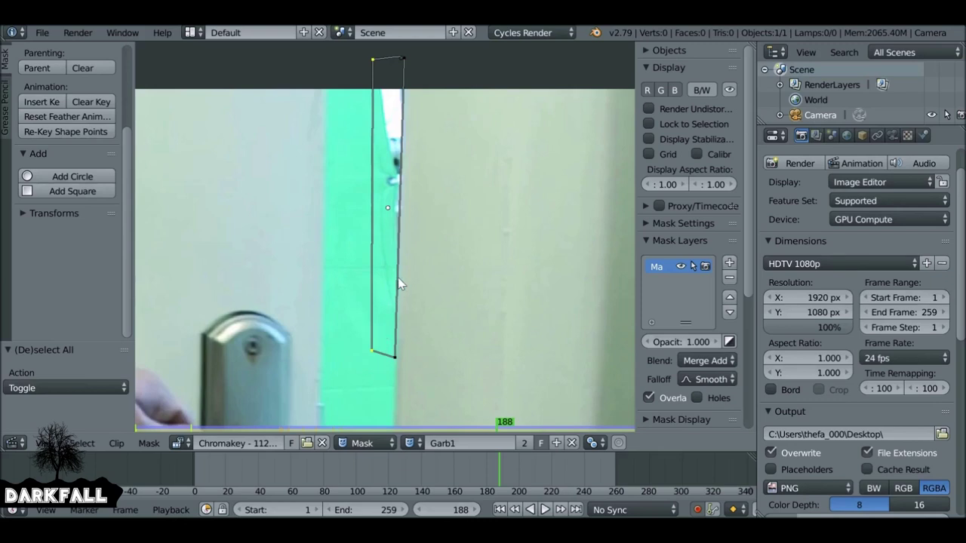
key("Right")
key("Right")
key("Right")
key("Right")
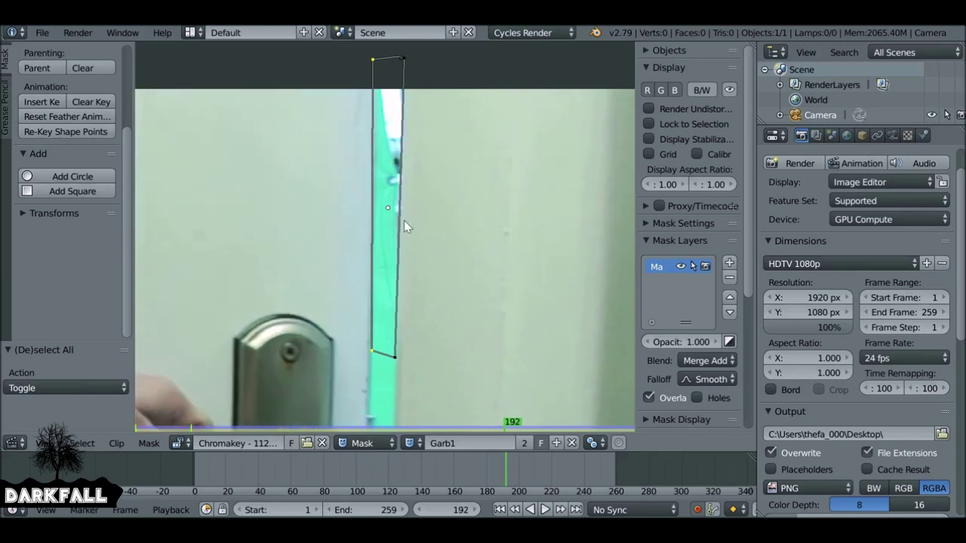
scroll(388, 134, "up", 2)
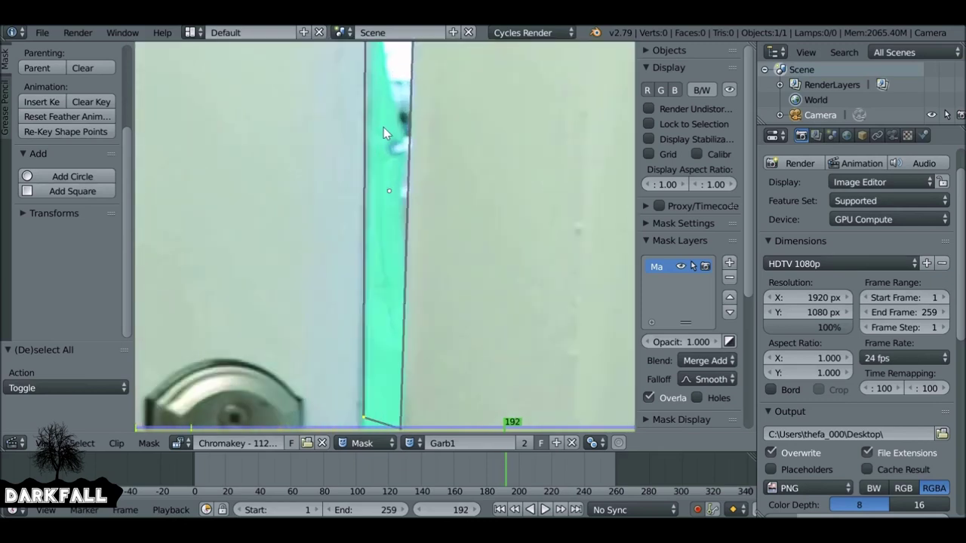
key("g")
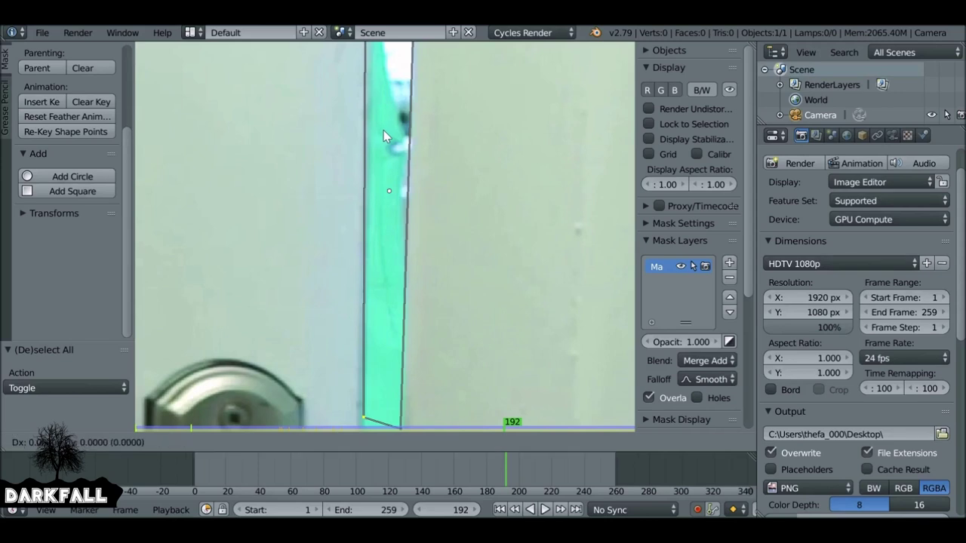
left_click(384, 131)
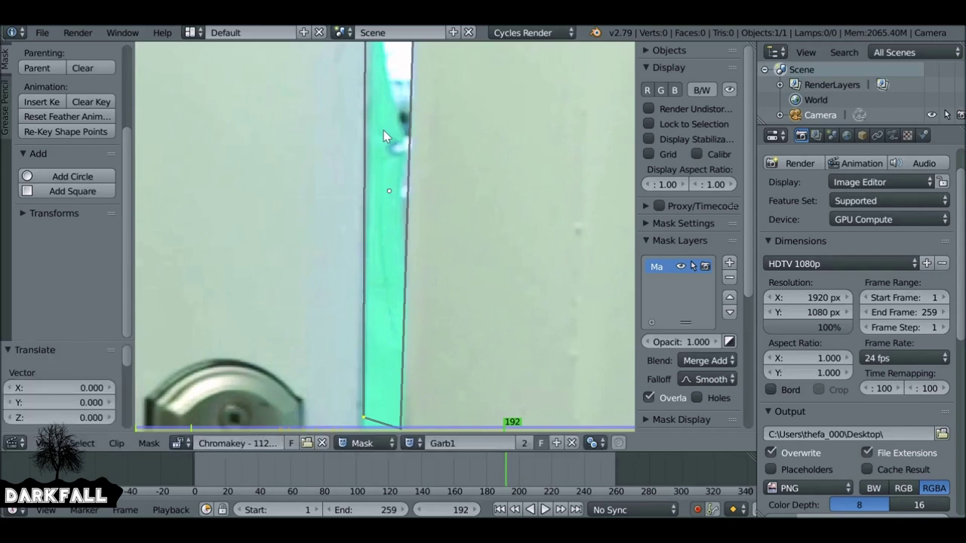
Move the mask's left-edge points by 0.007 in X at frame 193 to follow the closing door's edge.
scroll(337, 200, "down", 2)
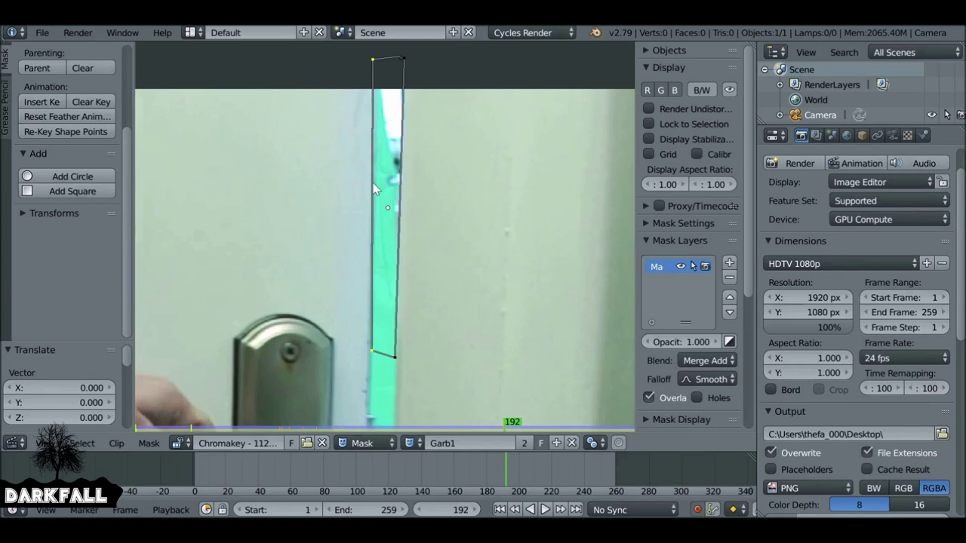
key("Right")
key("g")
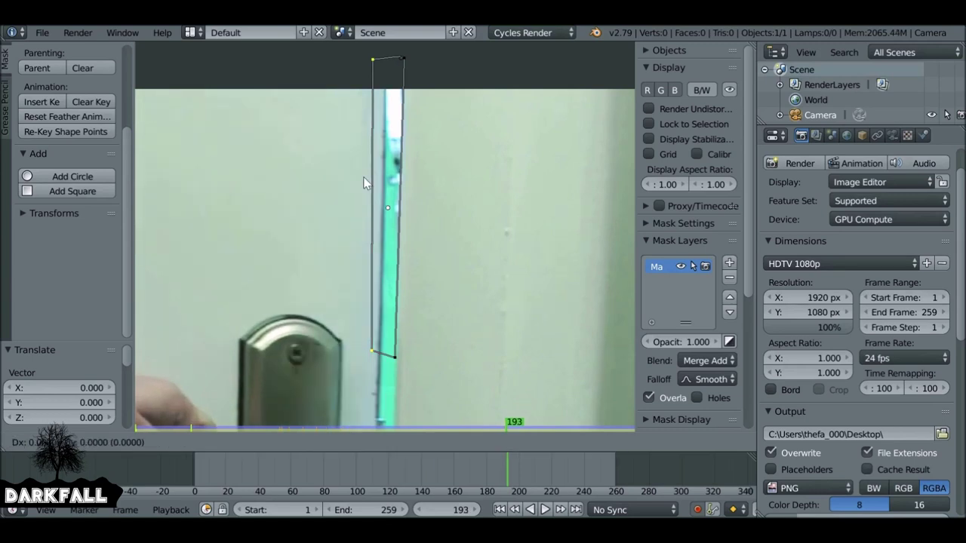
left_click(476, 185)
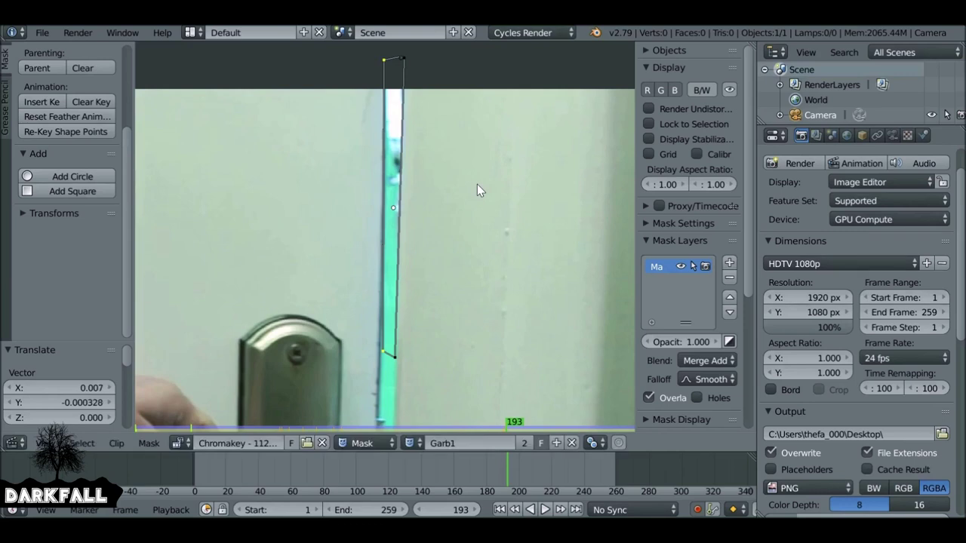
Shift the mask's left-edge points by 0.005 in X at frame 194 to narrow the mask with the closing gap.
key("Right")
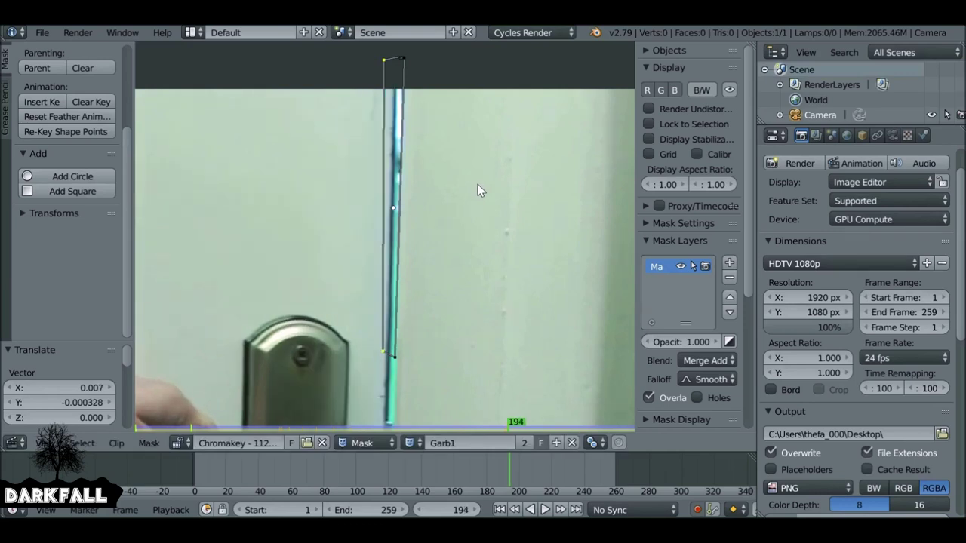
key("g")
left_click(580, 185)
Select all mask points at frame 195 and move the mask by 0.007 in X and 0.197 in Y, out of the picture.
key("Right")
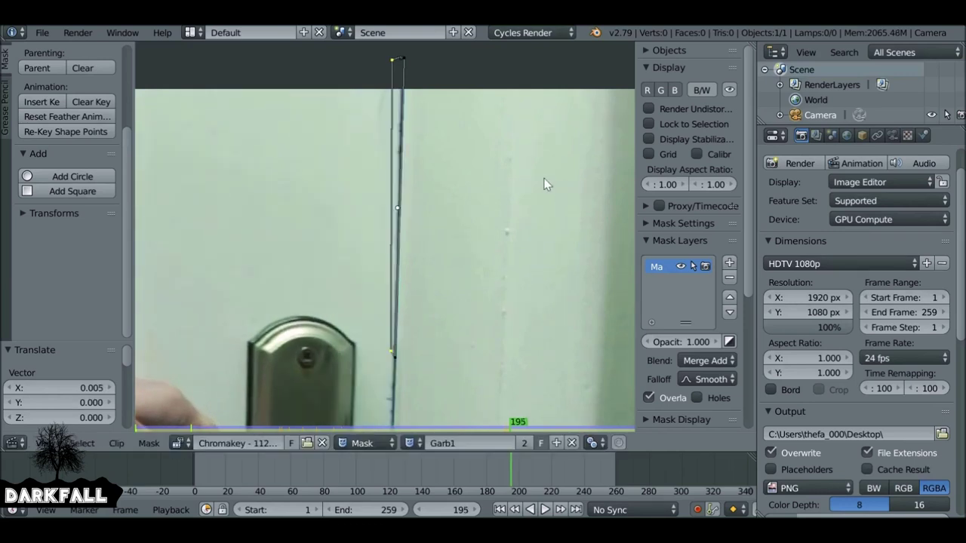
key("a")
key("a")
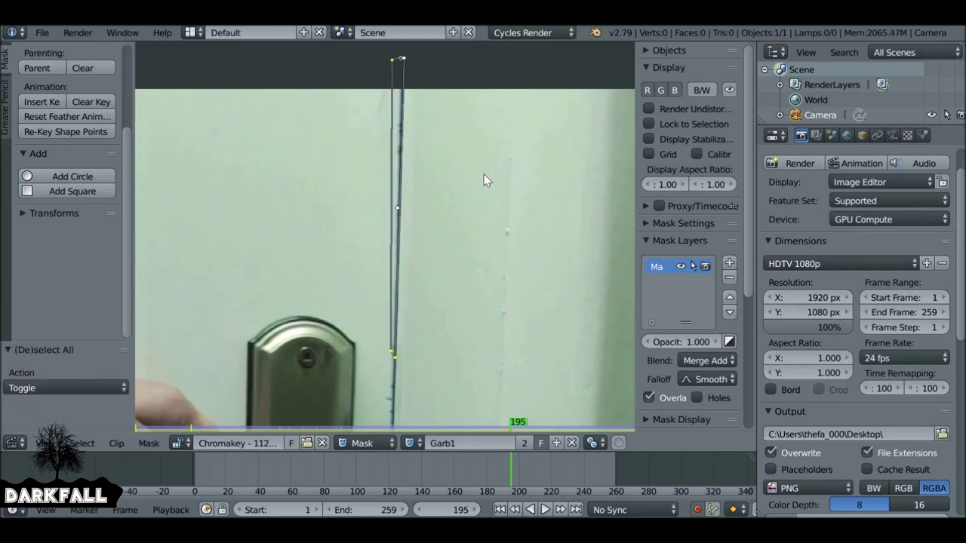
key("g")
left_click(495, 260)
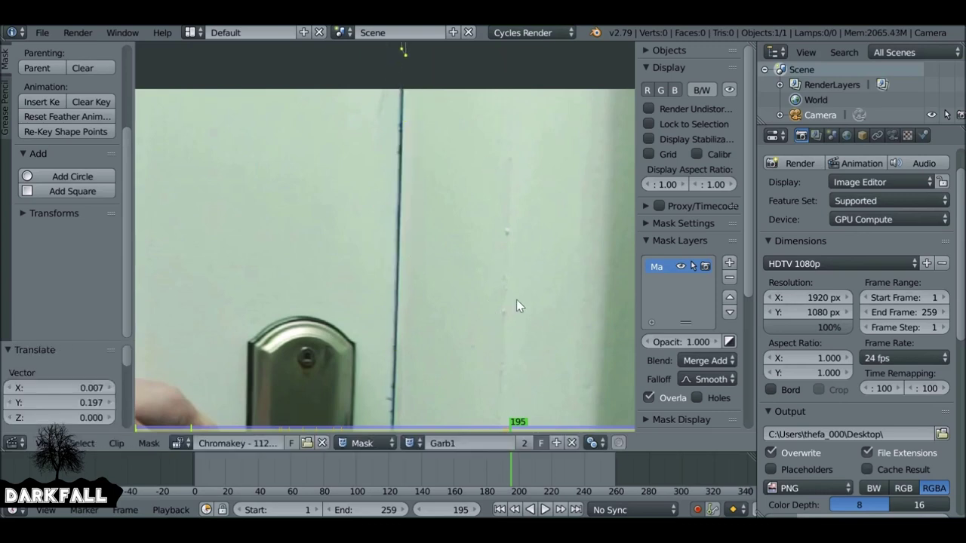
Return to frame 192 and slide the mask's upper-left and lower-right corner points slightly to fit the gap's edges.
key("Left")
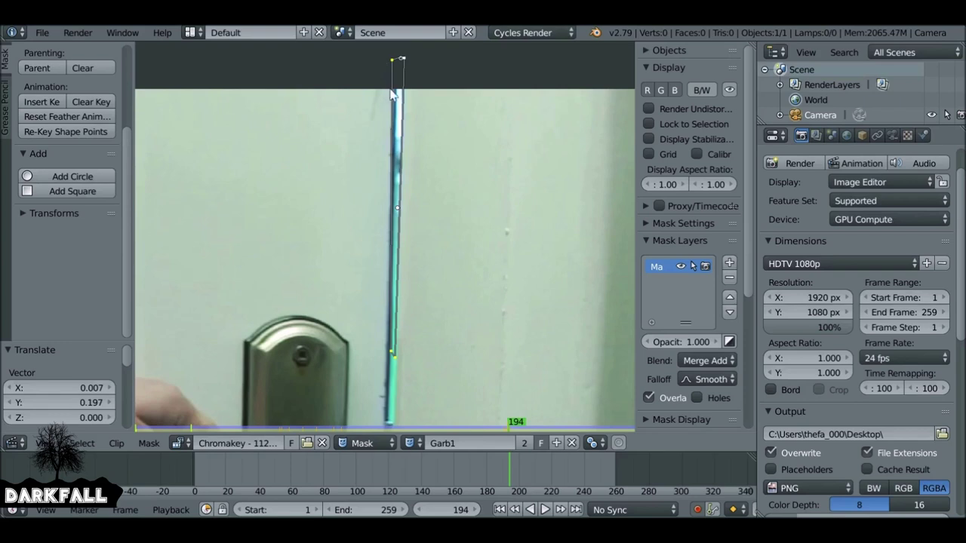
key("Left")
key("Left")
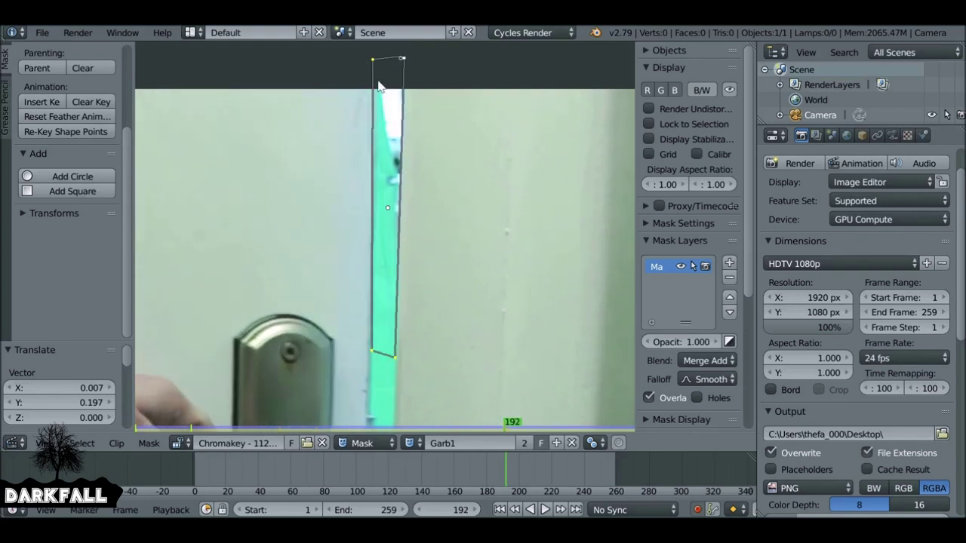
scroll(379, 84, "up", 2)
left_click_drag(363, 51, 365, 50)
middle_click_drag(389, 252, 393, 150)
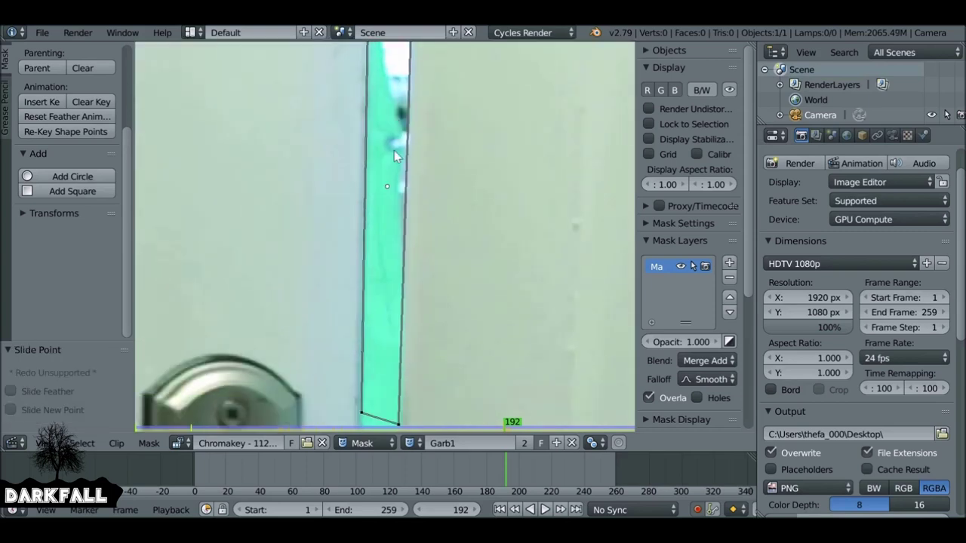
middle_click_drag(372, 332, 374, 248)
left_click_drag(400, 344, 401, 342)
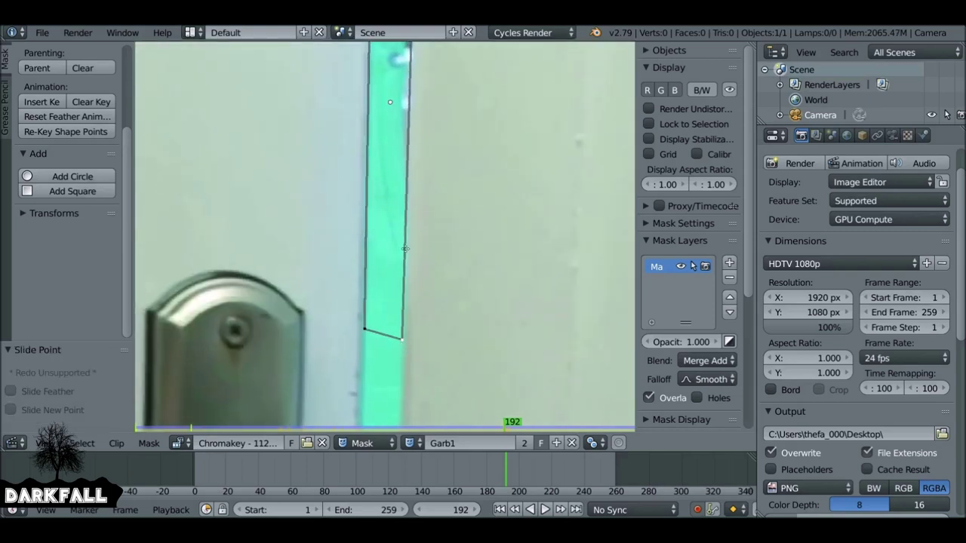
middle_click_drag(405, 244, 398, 348)
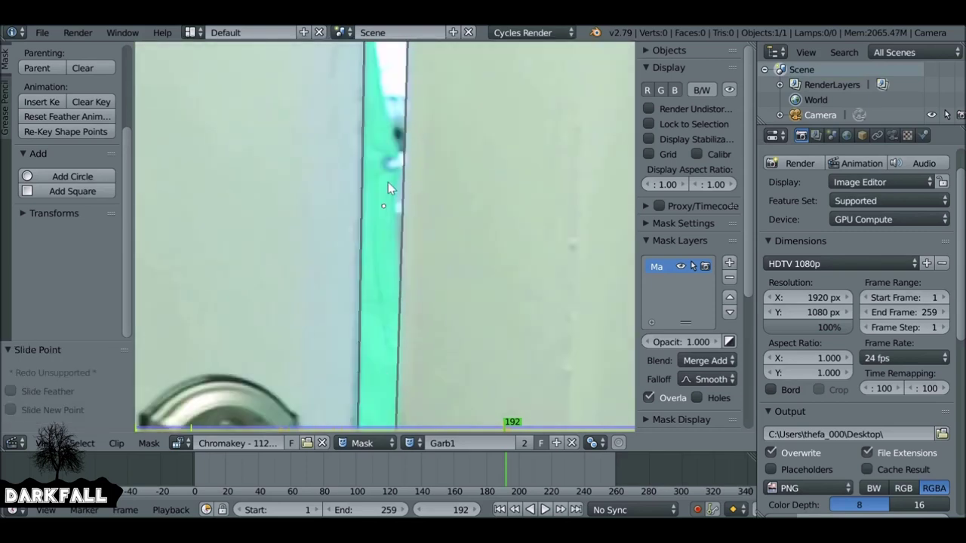
scroll(402, 186, "down", 3)
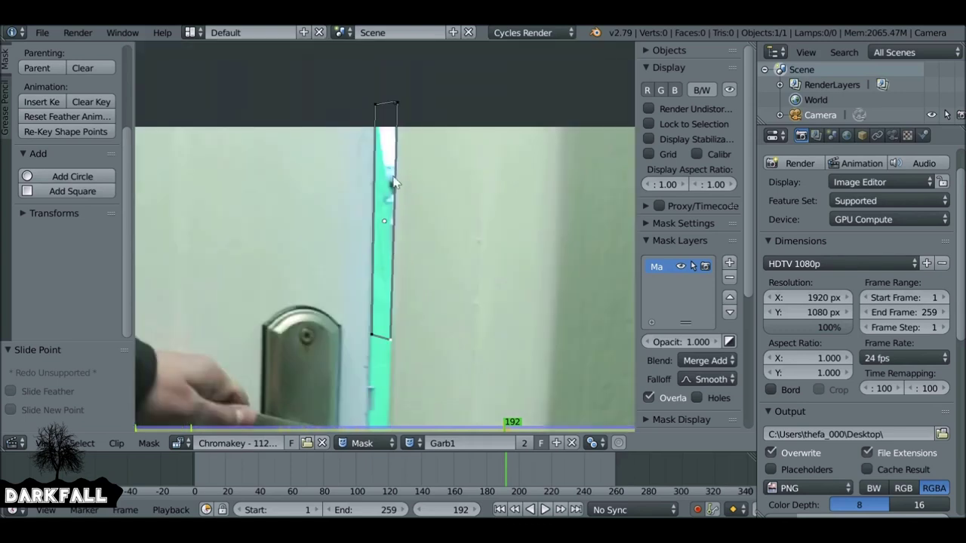
scroll(422, 193, "down", 4)
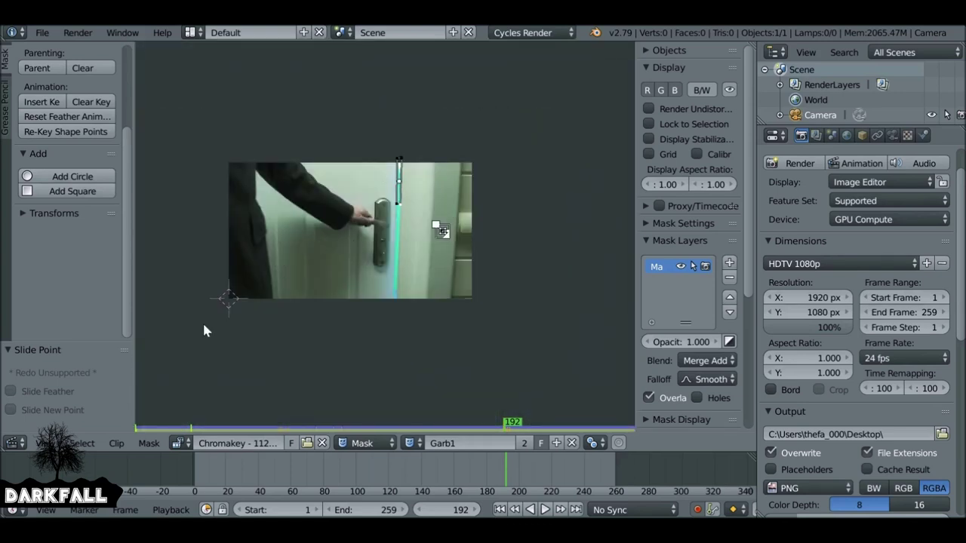
Change the main area to the Node Editor, show the compositing node tree and enable Use Nodes.
left_click(13, 443)
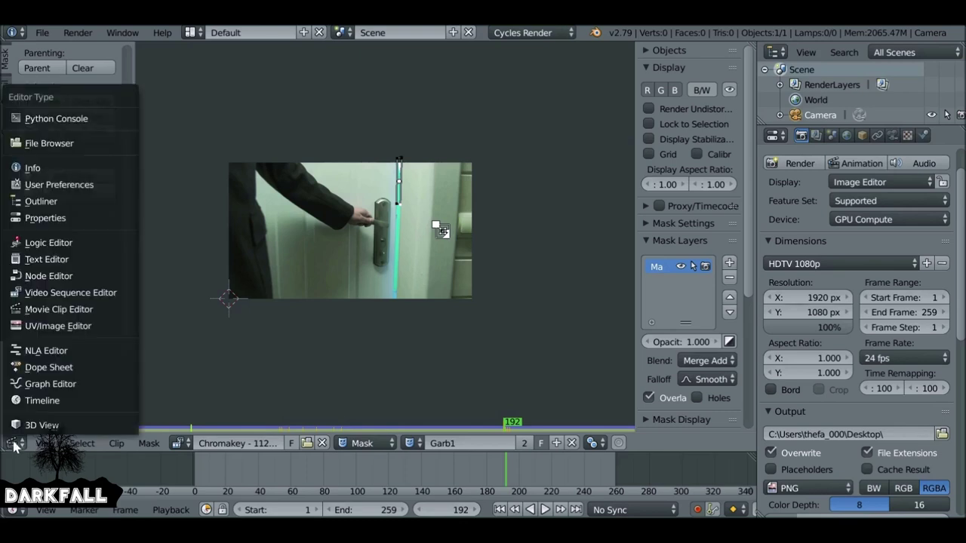
left_click(61, 276)
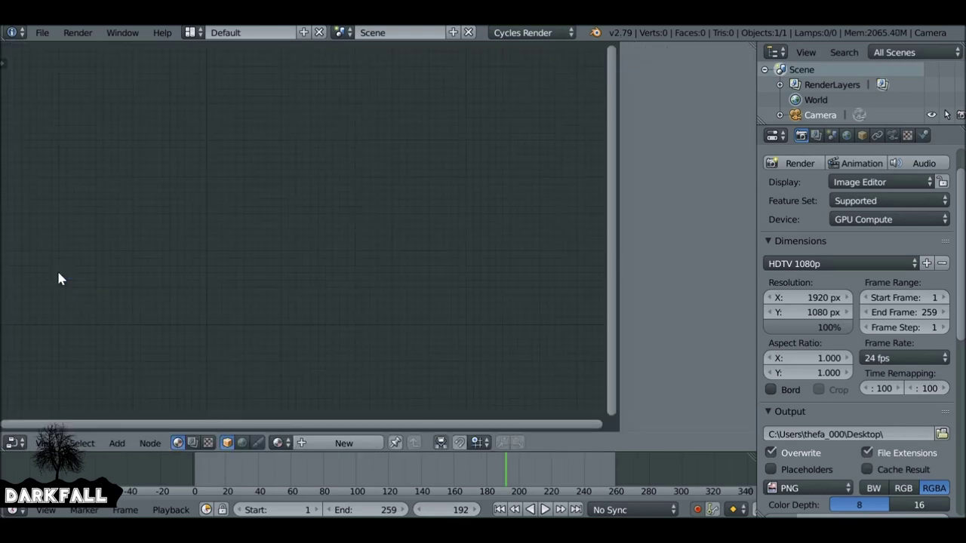
left_click(193, 443)
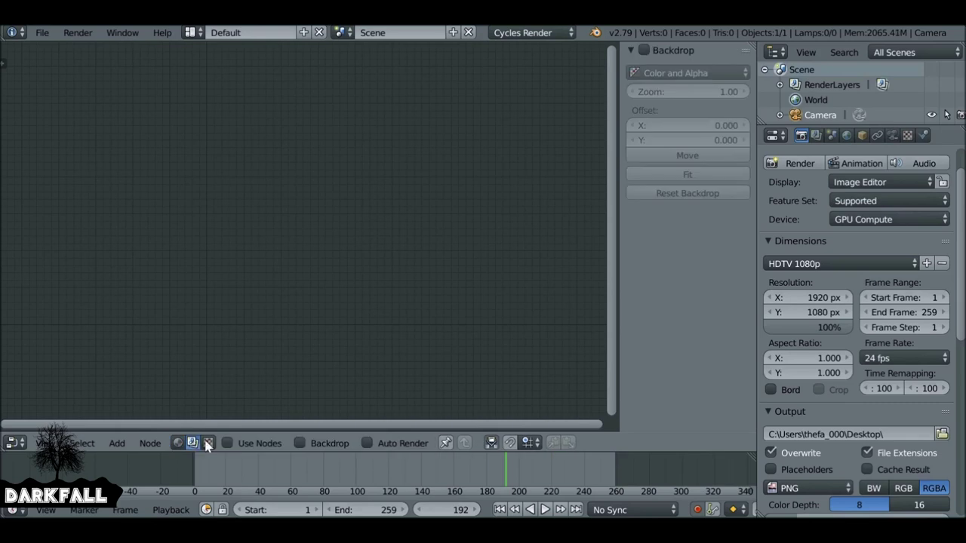
left_click(228, 444)
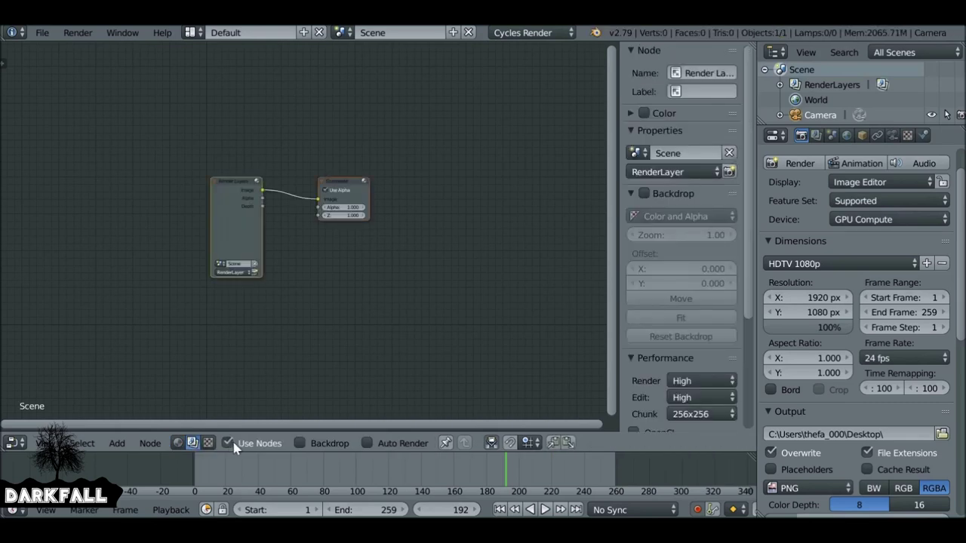
Enable the node backdrop, move the Composite node aside and delete the Render Layers node.
left_click(300, 443)
left_click_drag(339, 194, 433, 194)
left_click_drag(228, 208, 251, 192)
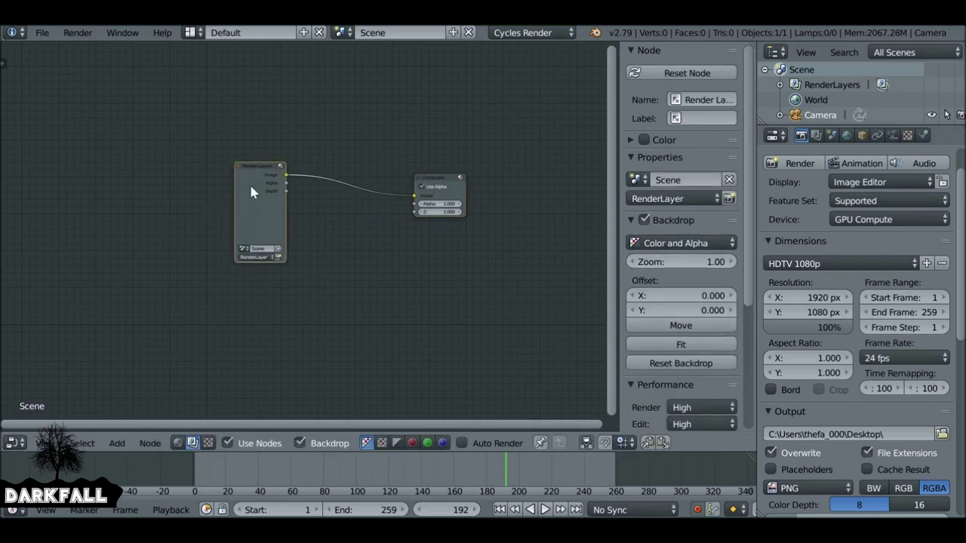
key("x")
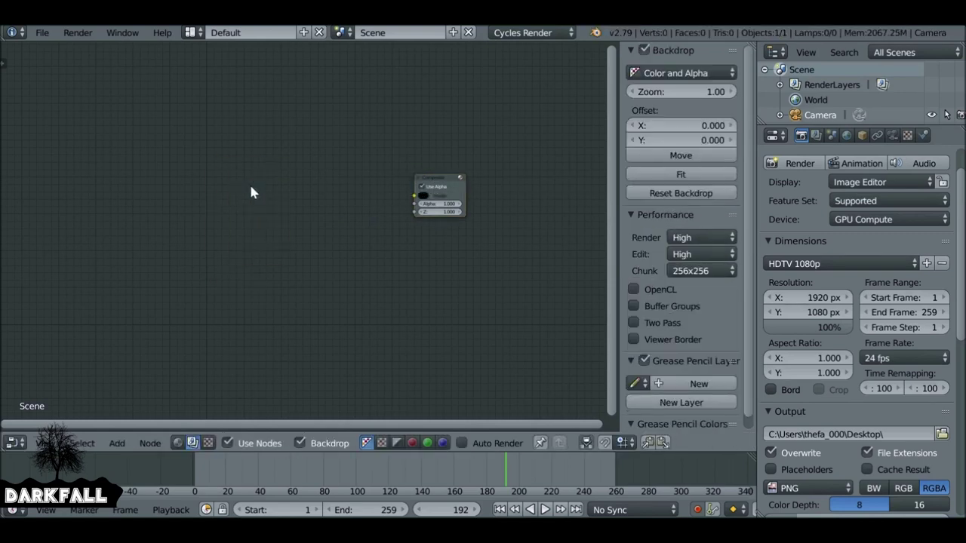
Add a Movie Clip input node and connect its Image output to the Composite node's Image input.
key("shift+a")
mouse_move(220, 157)
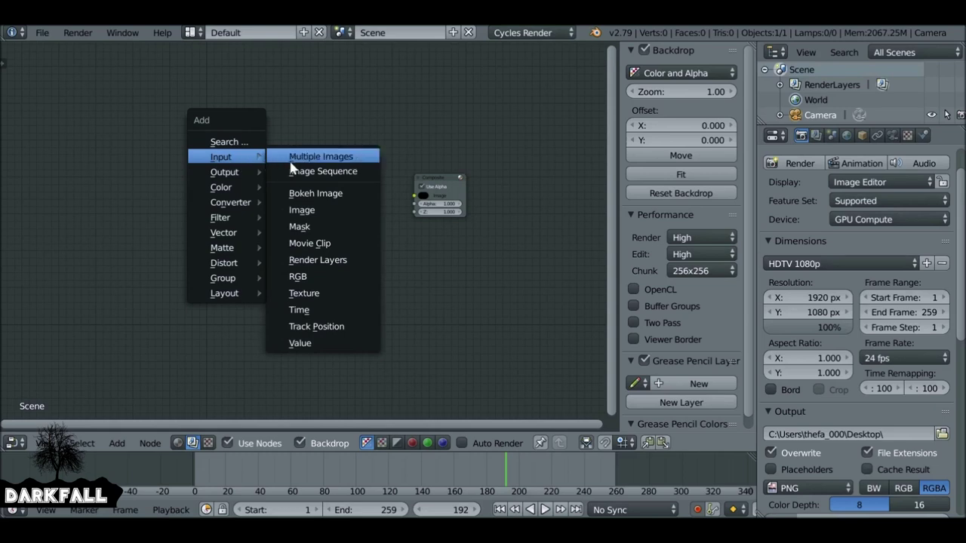
left_click(339, 243)
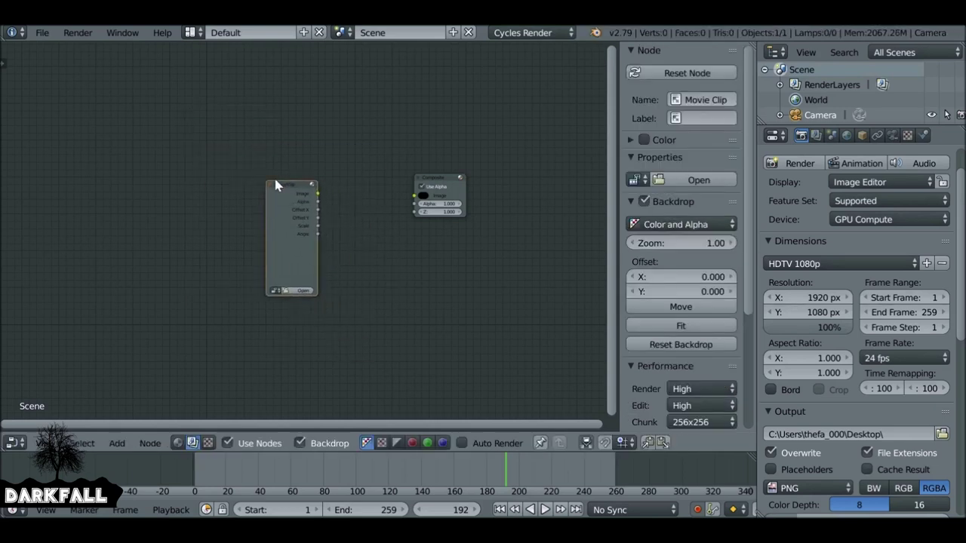
left_click(234, 171)
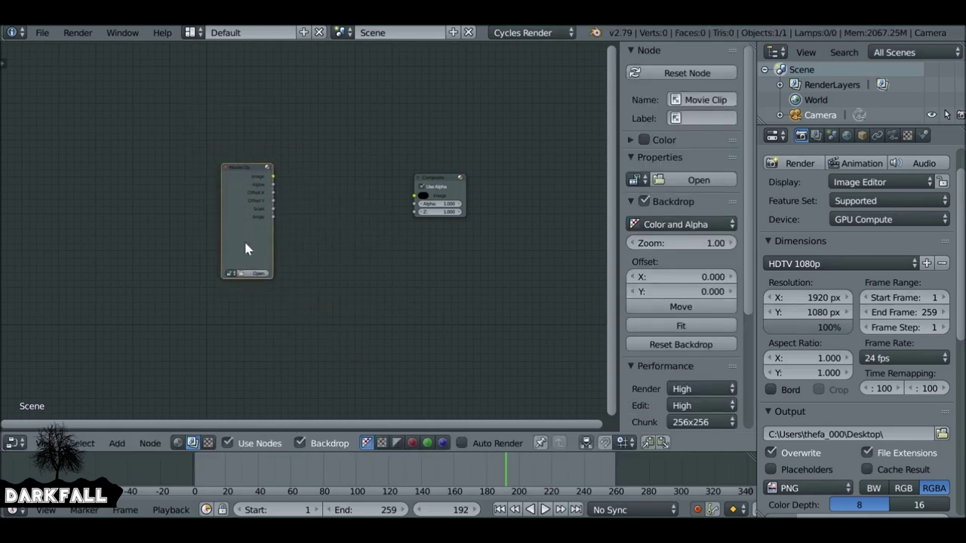
left_click_drag(272, 176, 408, 196)
Add a Viewer node fed by the Movie Clip's Image output and arrange it above the Composite node.
key("shift+a")
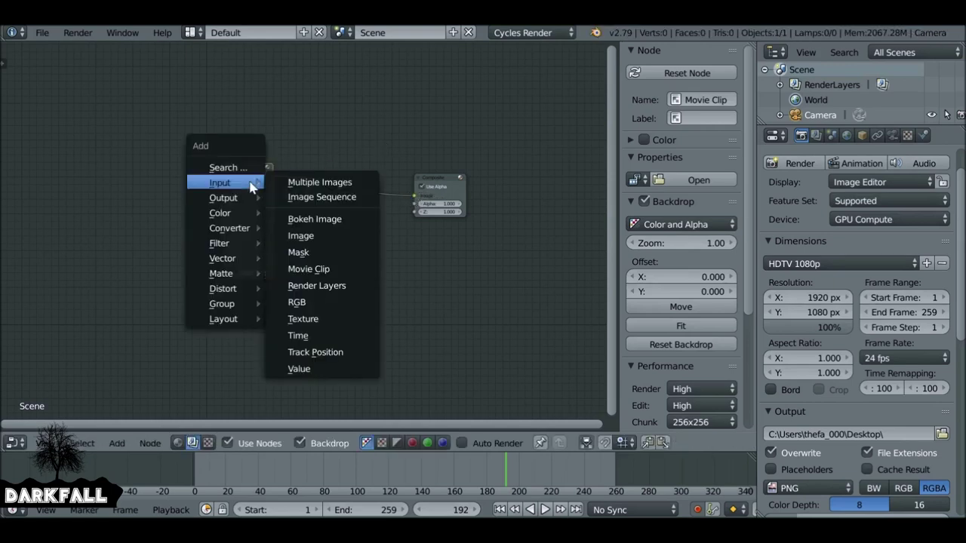
mouse_move(234, 198)
left_click(312, 263)
left_click(368, 87)
left_click(234, 177, "ctrl+shift")
left_click_drag(393, 92, 411, 113)
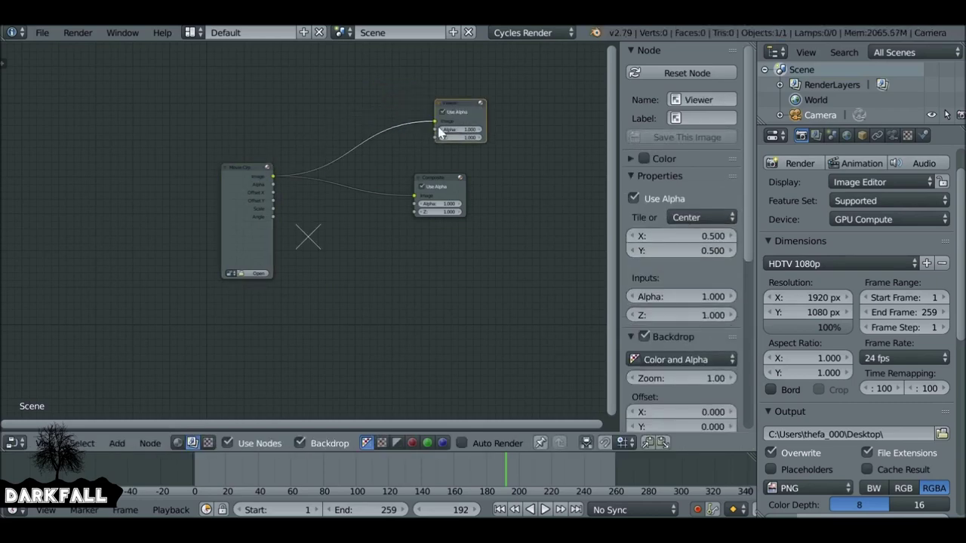
left_click_drag(439, 178, 485, 180)
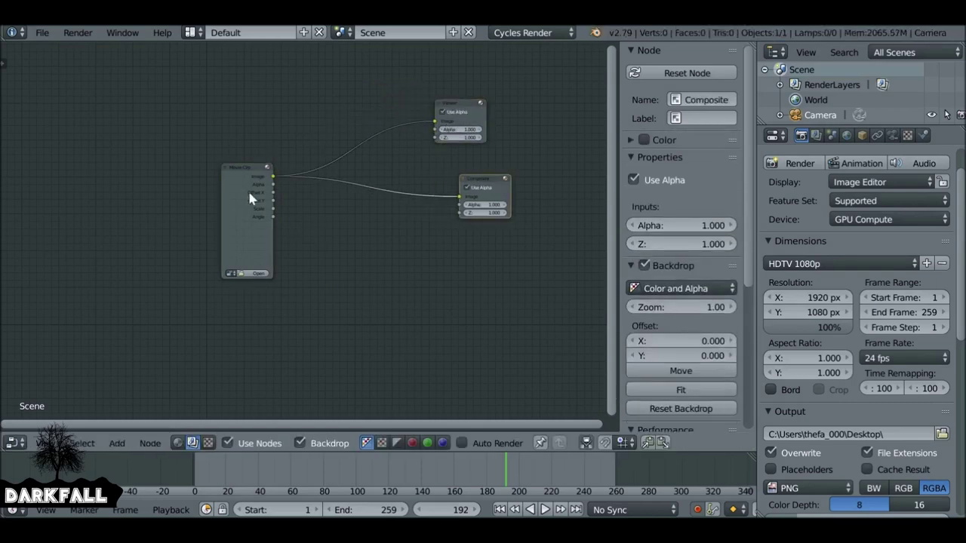
Load Chromakey - 11285.mp4 into the Movie Clip node.
left_click_drag(251, 198, 223, 143)
scroll(158, 266, "up", 3)
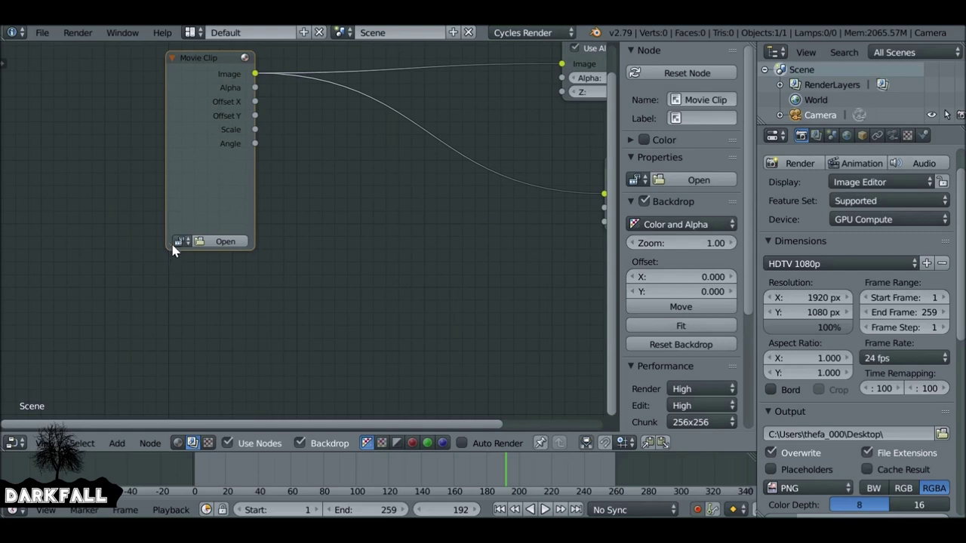
left_click(179, 241)
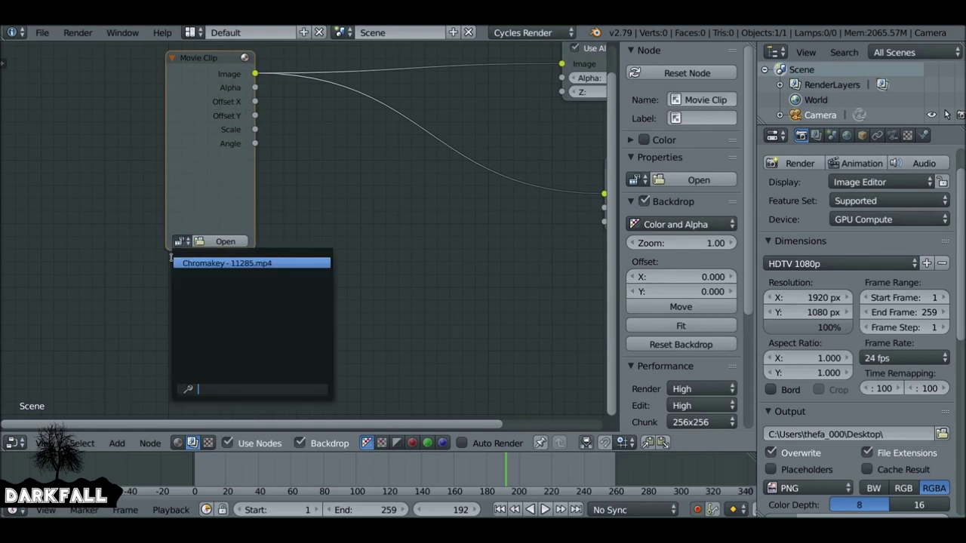
left_click(231, 263)
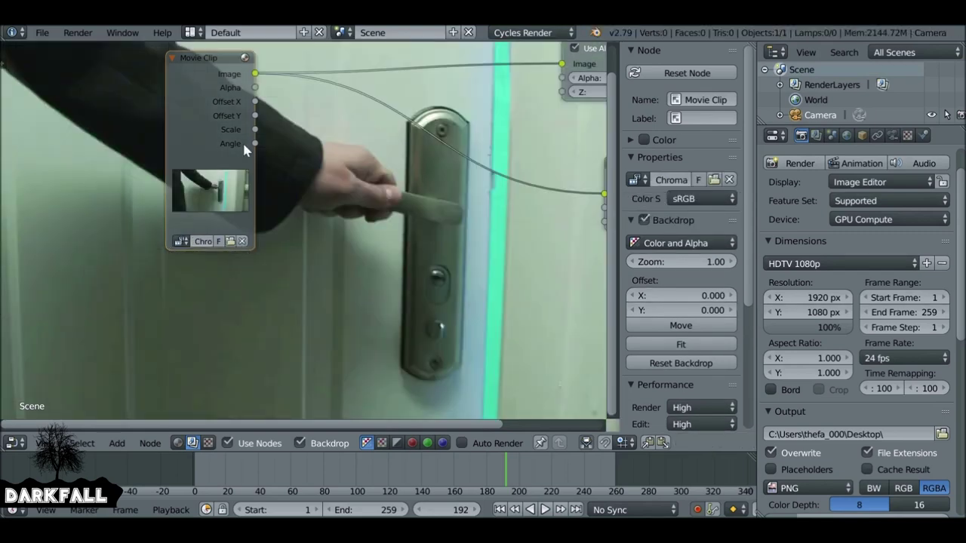
Reduce the backdrop zoom to about 0.5, hide the node properties and move the Movie Clip node beside the picture.
left_click(682, 262)
type("0.5")
key("Return")
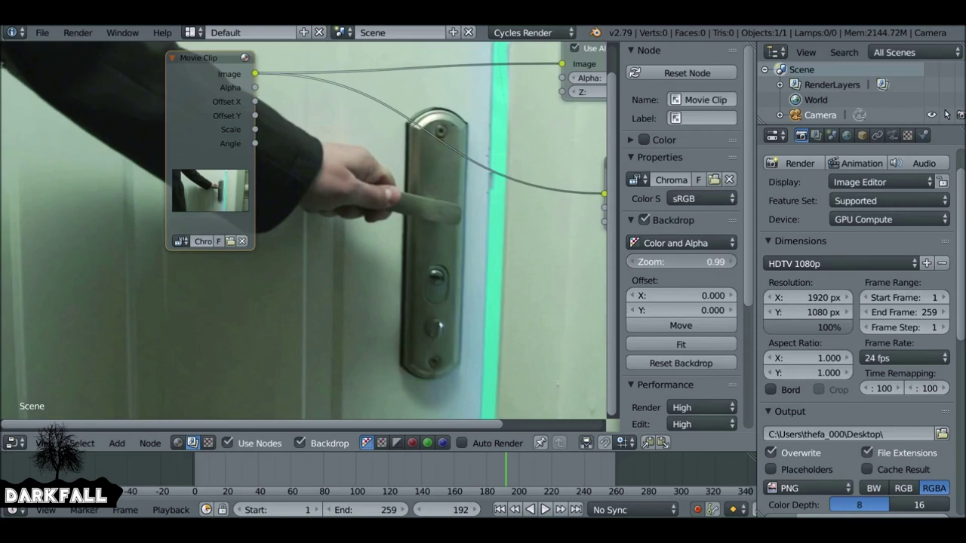
key("n")
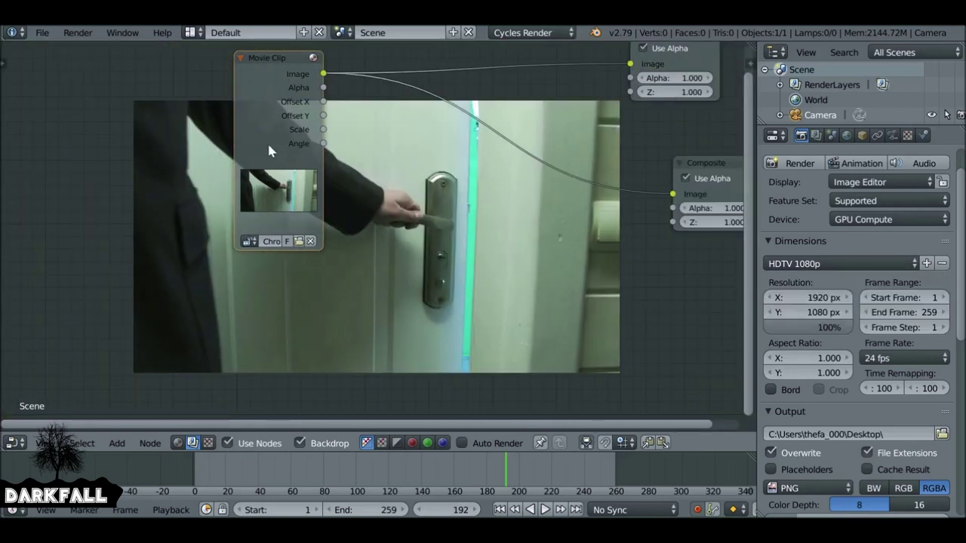
left_click_drag(283, 113, 135, 113)
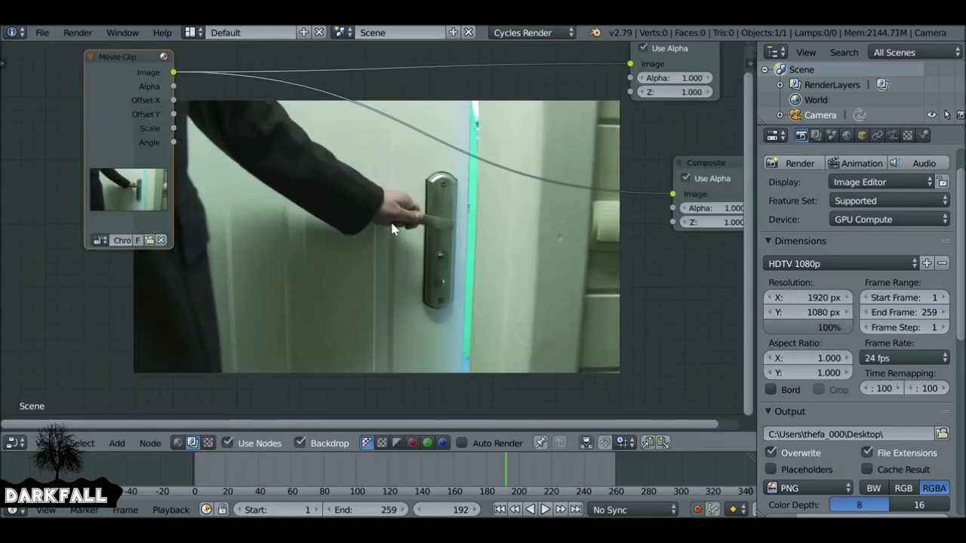
Go to frame 128 and insert a Keying node into the link between the Movie Clip and Composite nodes.
left_click(404, 467)
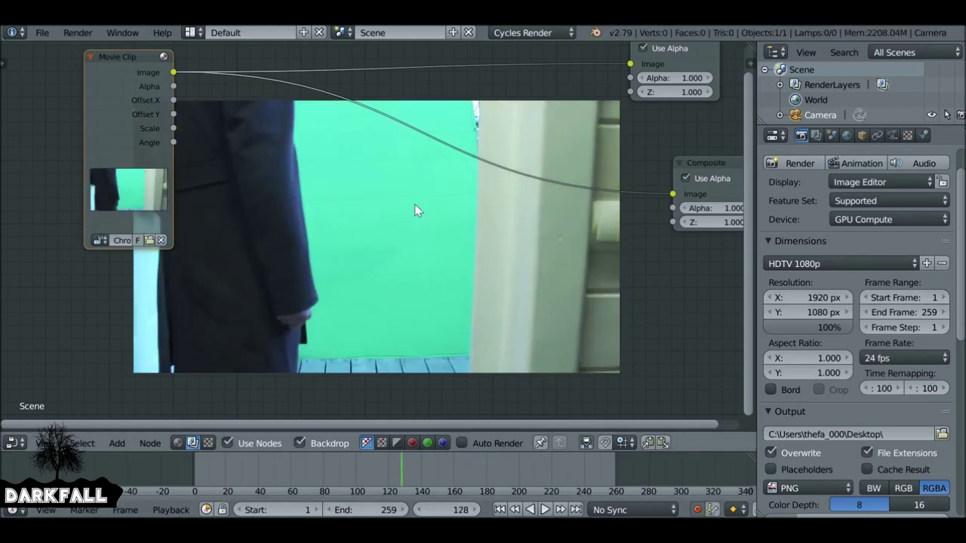
key("shift+a")
mouse_move(415, 205)
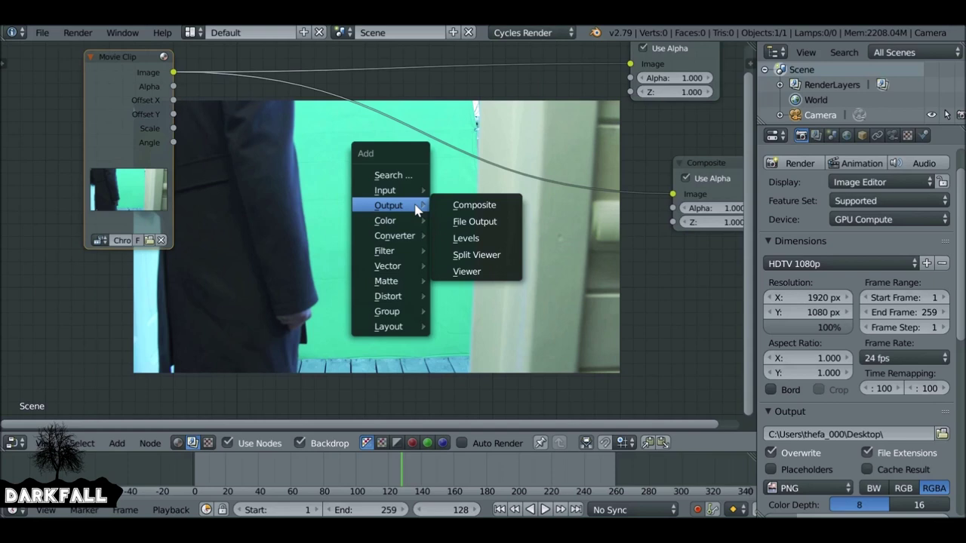
mouse_move(379, 194)
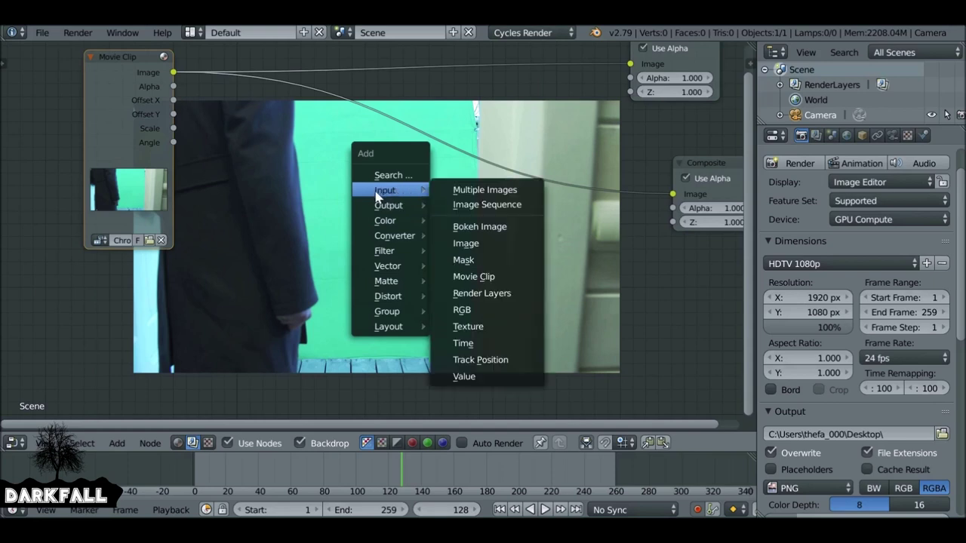
mouse_move(378, 282)
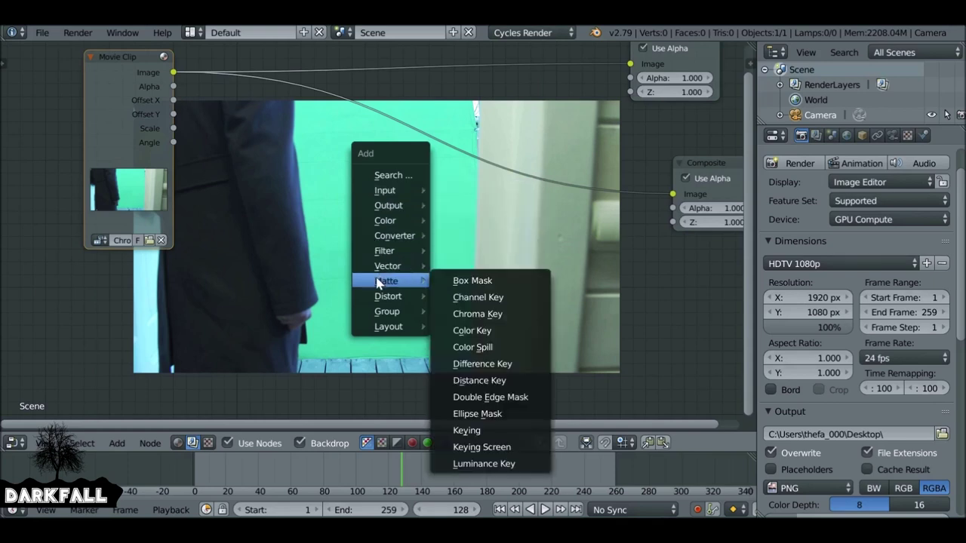
left_click(477, 435)
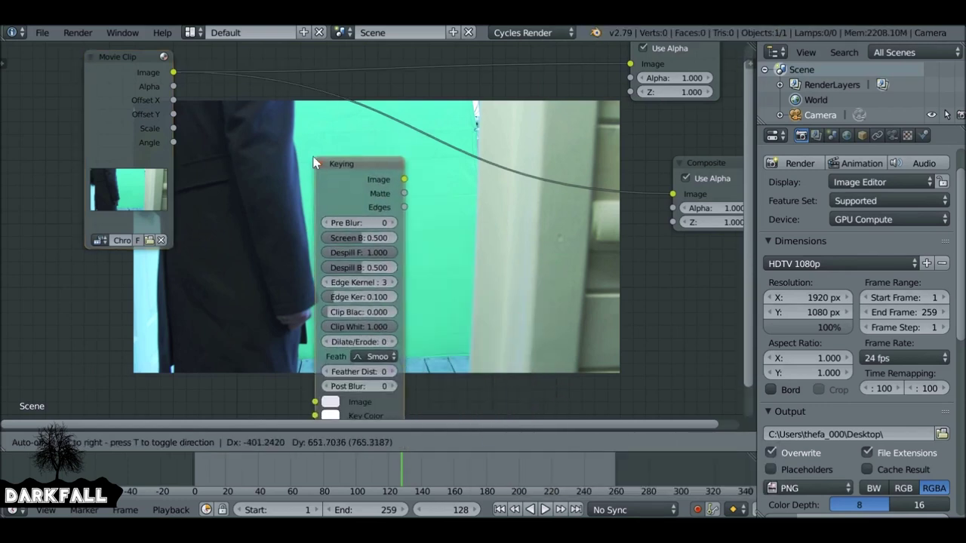
left_click(322, 99)
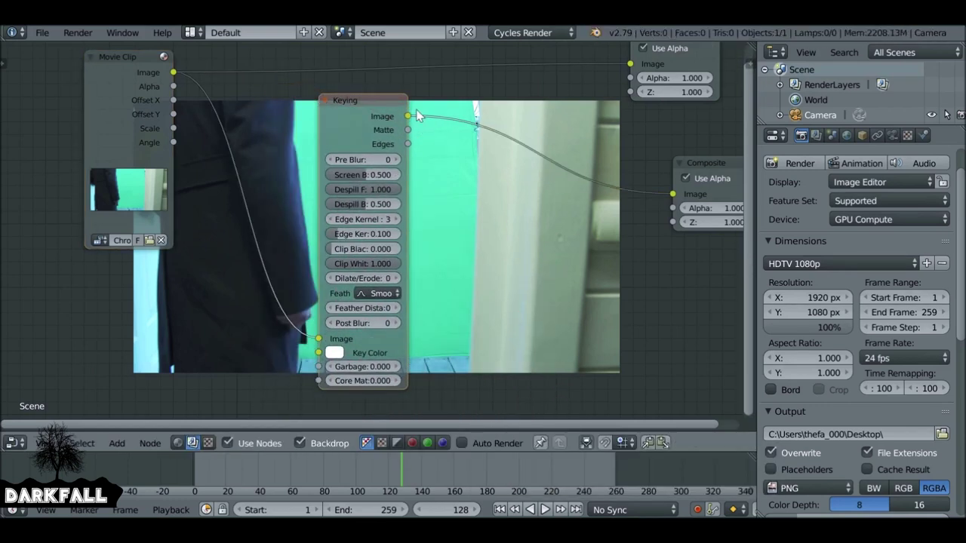
Sample the green screen as the Keying node's Key Color and connect the keyed Image output to the Viewer.
left_click_drag(408, 116, 610, 62)
left_click(335, 356)
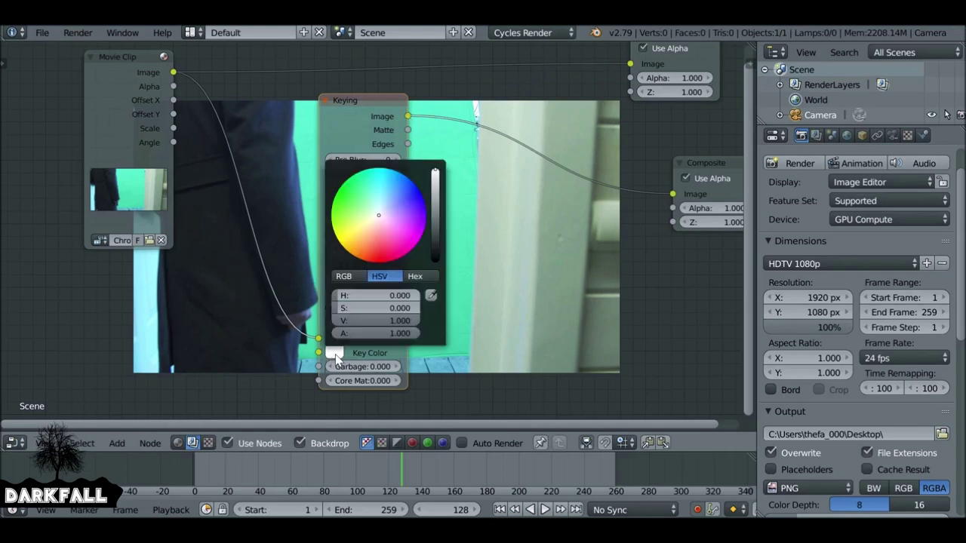
left_click(433, 297)
left_click(453, 191)
key("Home")
left_click_drag(362, 164, 585, 113)
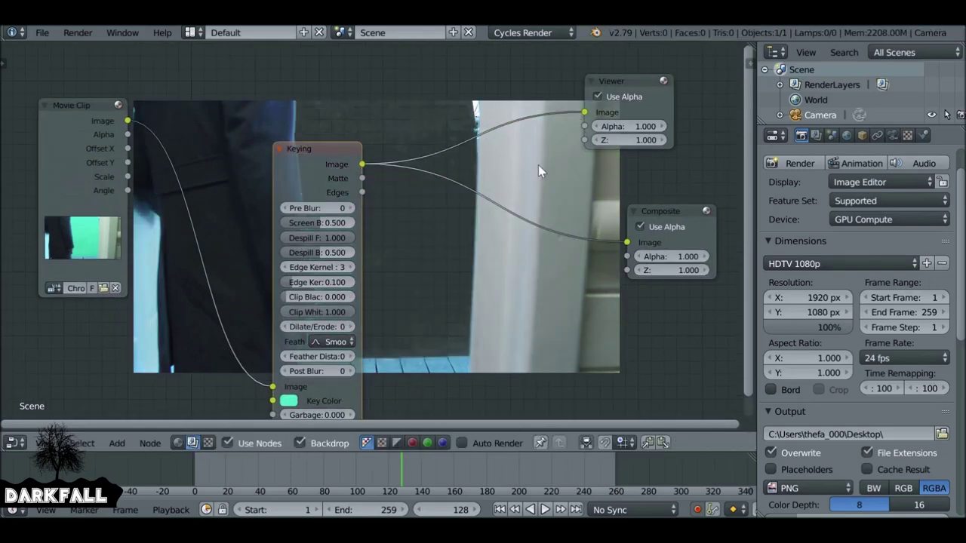
Try a near-white Key Color on the Keying node, then undo the change.
middle_click_drag(538, 171, 549, 57)
left_click(301, 289)
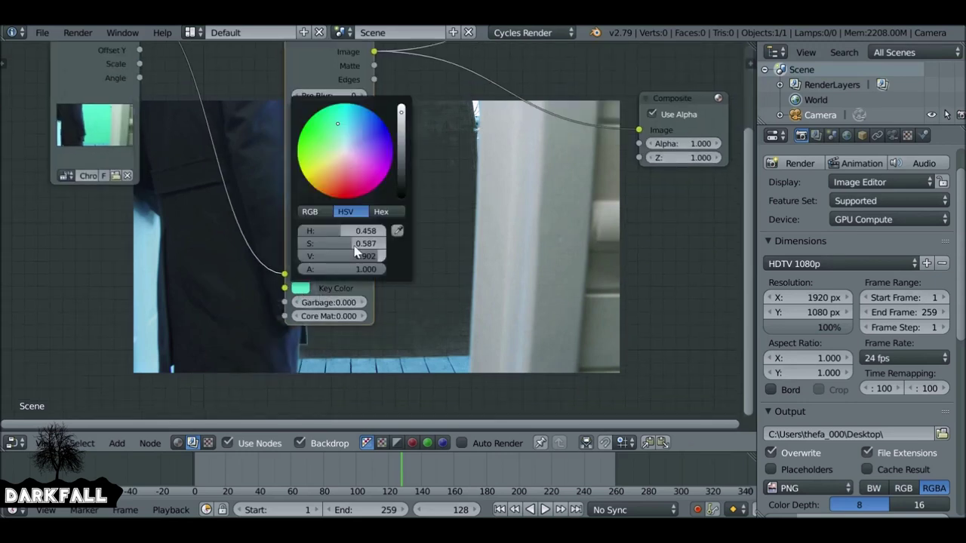
left_click(346, 150)
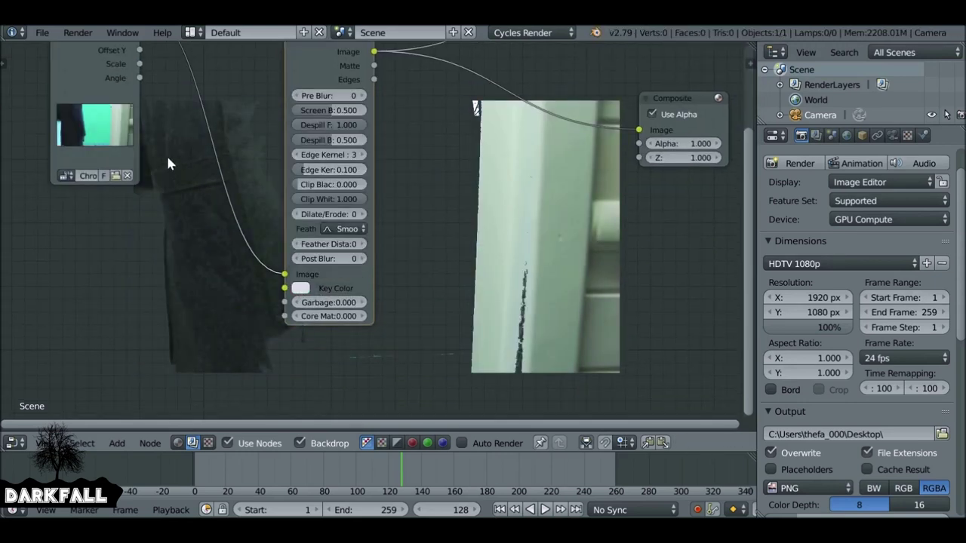
middle_click_drag(402, 200, 367, 59)
key("ctrl+z")
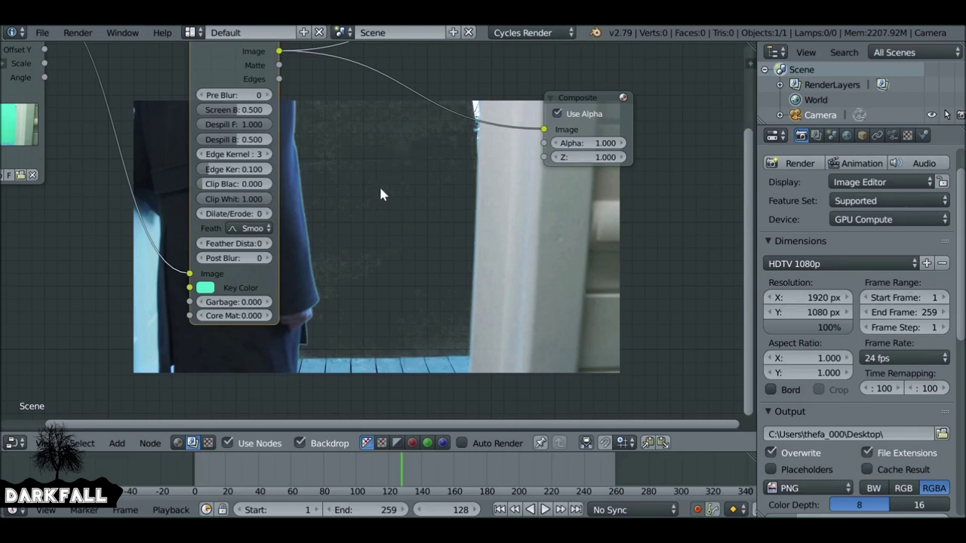
Desaturate the Keying node's green Key Color to H 0.440, S 0.384, V 0.902.
middle_click_drag(373, 212, 405, 192)
scroll(403, 193, "up", 2)
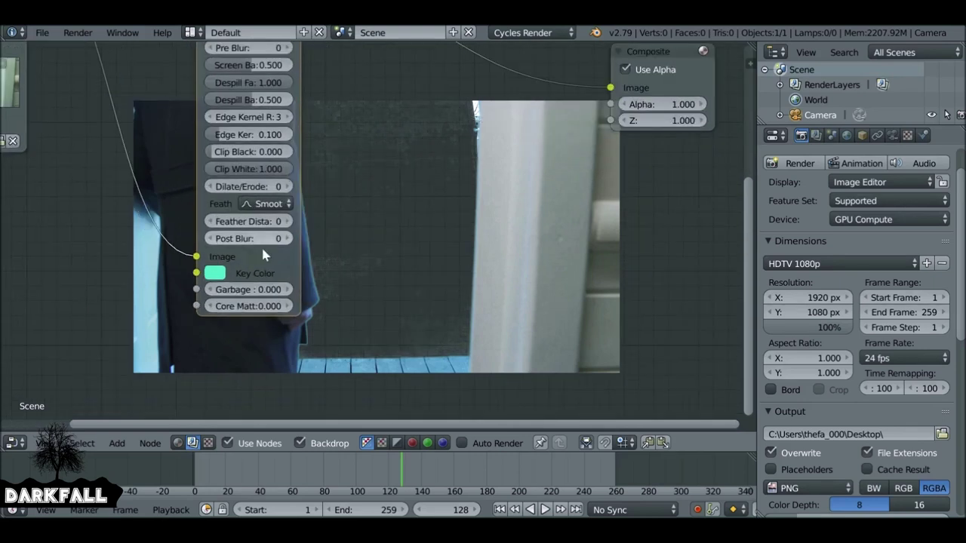
left_click(217, 273)
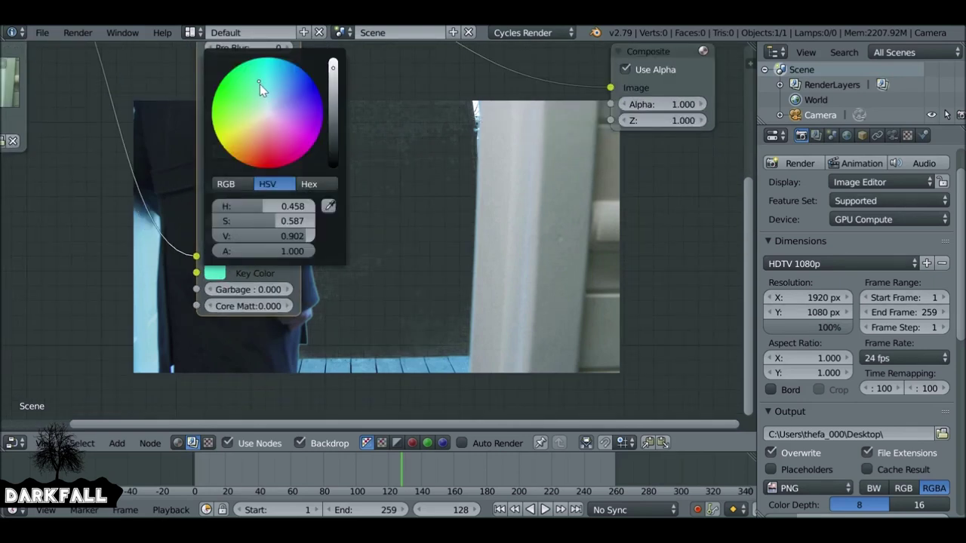
left_click_drag(260, 84, 260, 91)
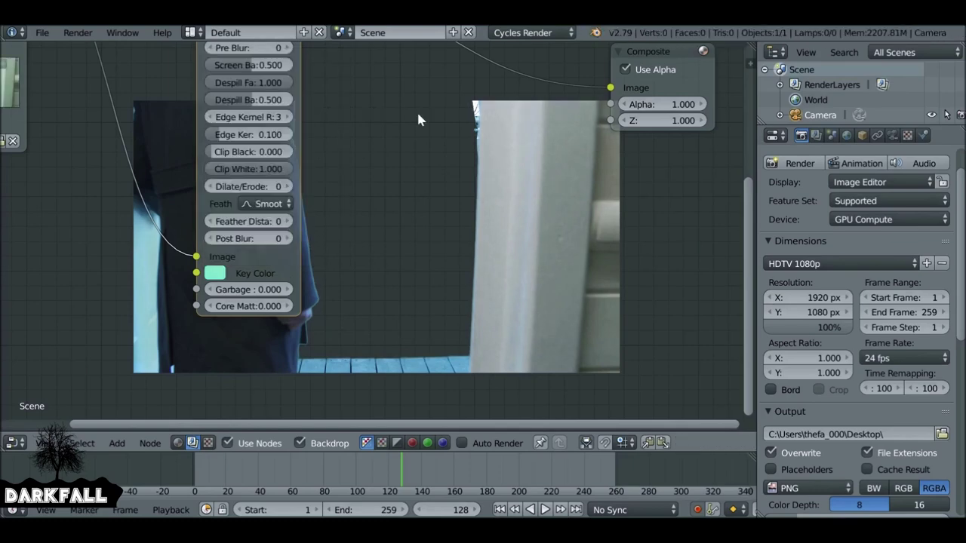
middle_click_drag(375, 231, 309, 264)
left_click(146, 310)
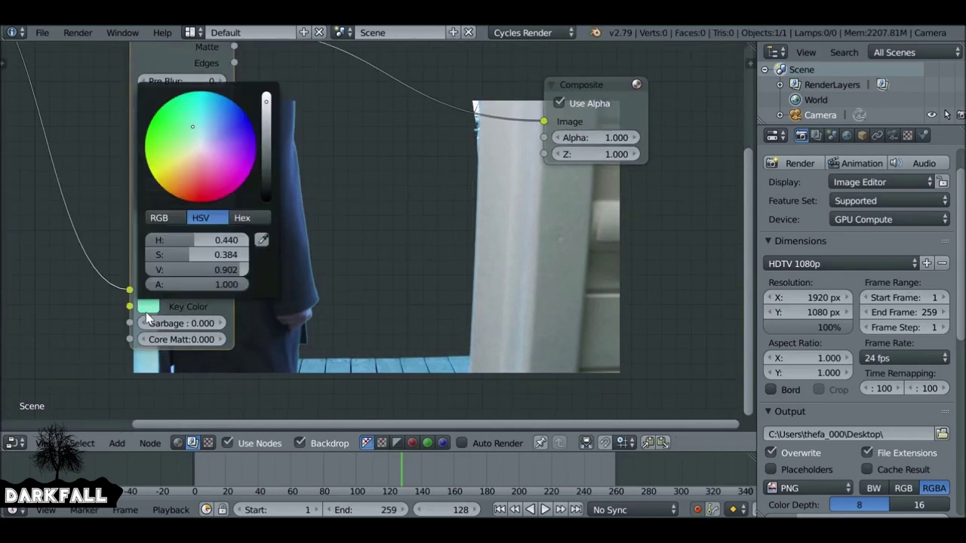
middle_click_drag(538, 238, 501, 179)
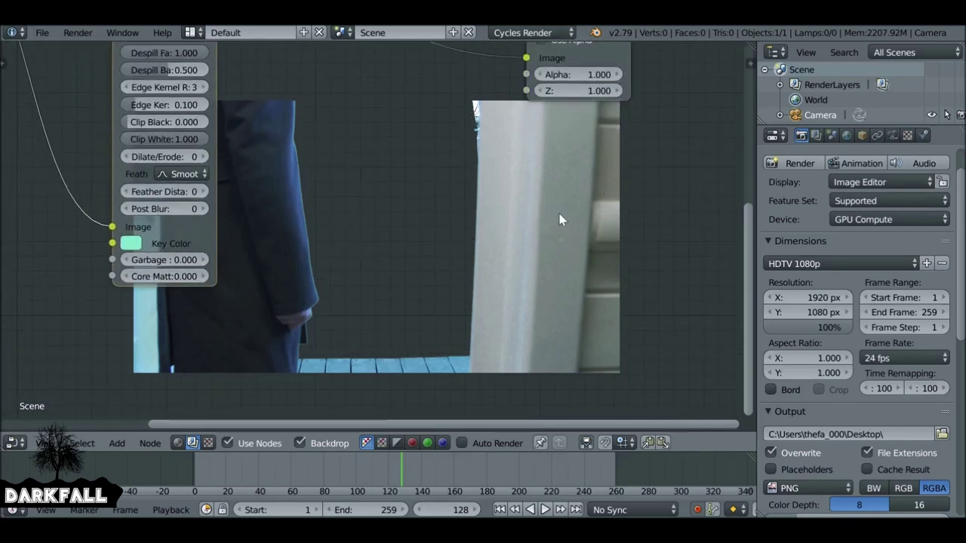
Preview the original Movie Clip and then the Keying result in the Viewer to compare the colours.
scroll(327, 278, "down", 3)
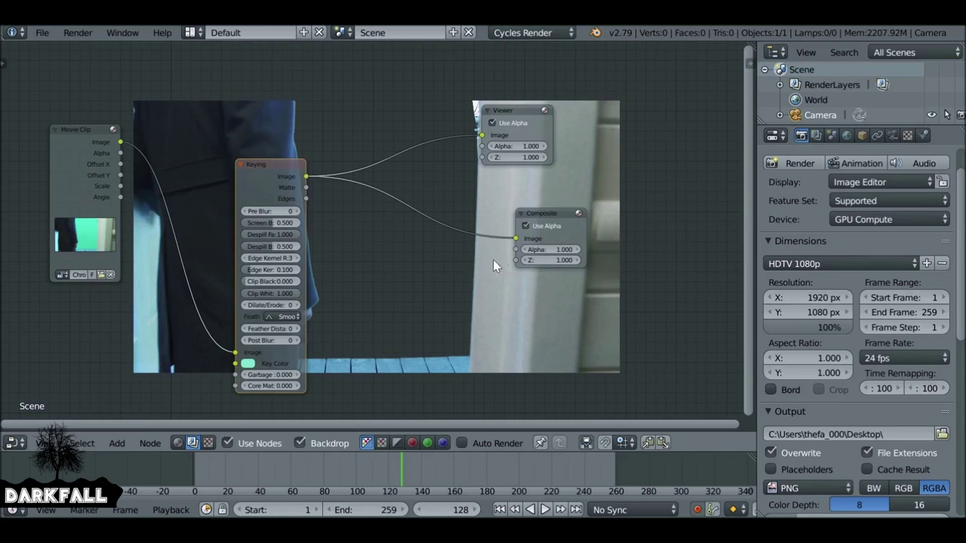
left_click(95, 154, "ctrl+shift")
middle_click_drag(482, 243, 489, 137)
left_click(266, 65, "ctrl+shift")
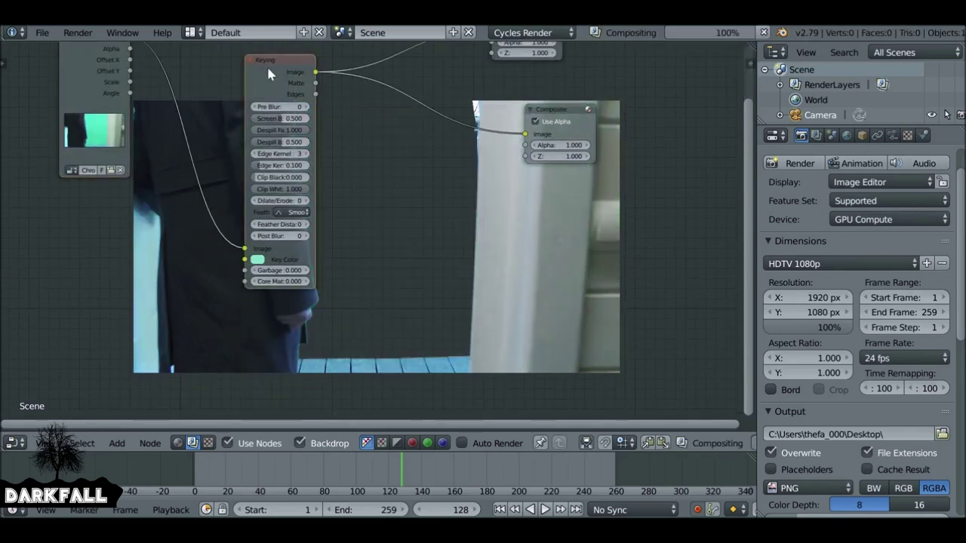
middle_click_drag(623, 263, 628, 191)
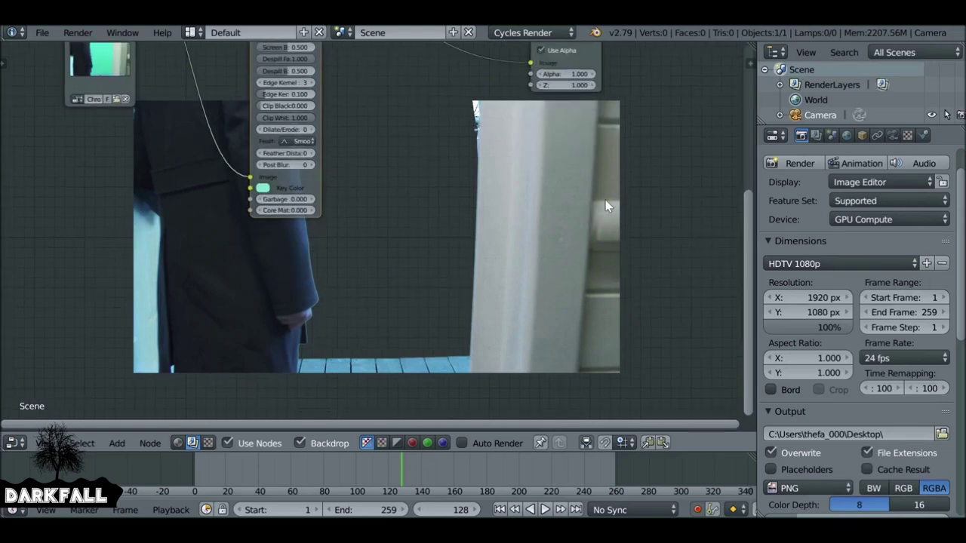
middle_click_drag(586, 204, 348, 336)
Connect the Keying node's Matte output to the Viewer to display the black-and-white matte.
left_click_drag(239, 146, 446, 85)
scroll(371, 219, "up", 2)
scroll(334, 168, "up", 2)
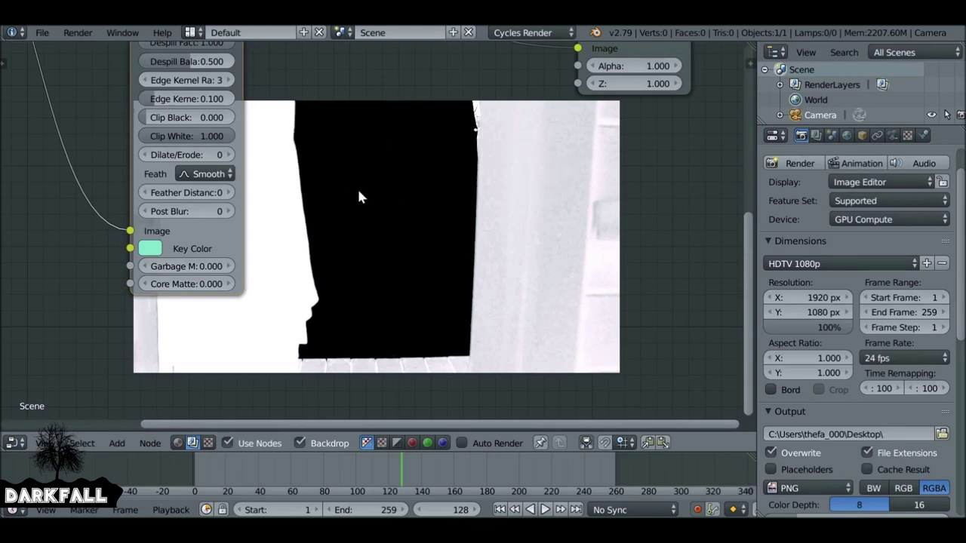
scroll(358, 198, "up", 1)
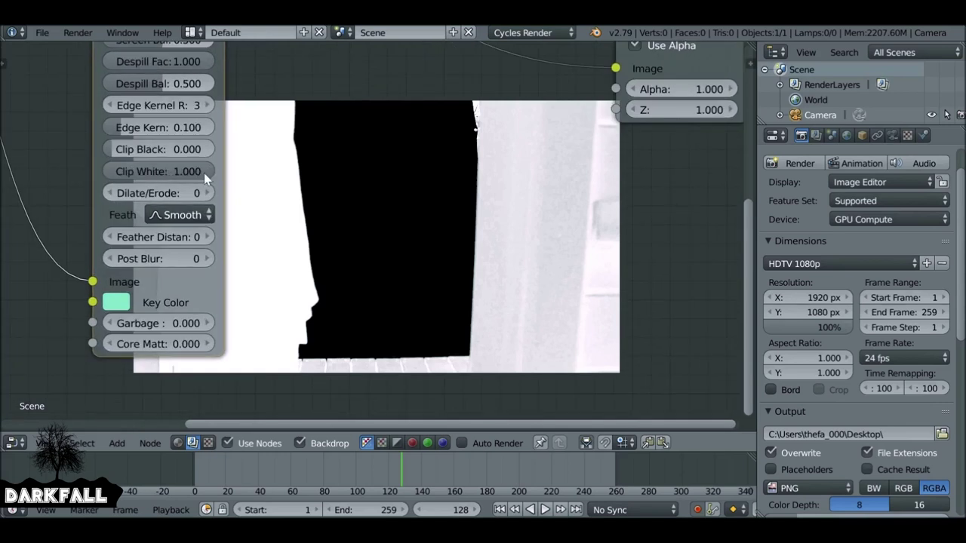
Lower the Keying node's Clip White to 0.430 to whiten the foreground areas of the matte.
left_click_drag(207, 172, 180, 174)
middle_click_drag(332, 226, 200, 132)
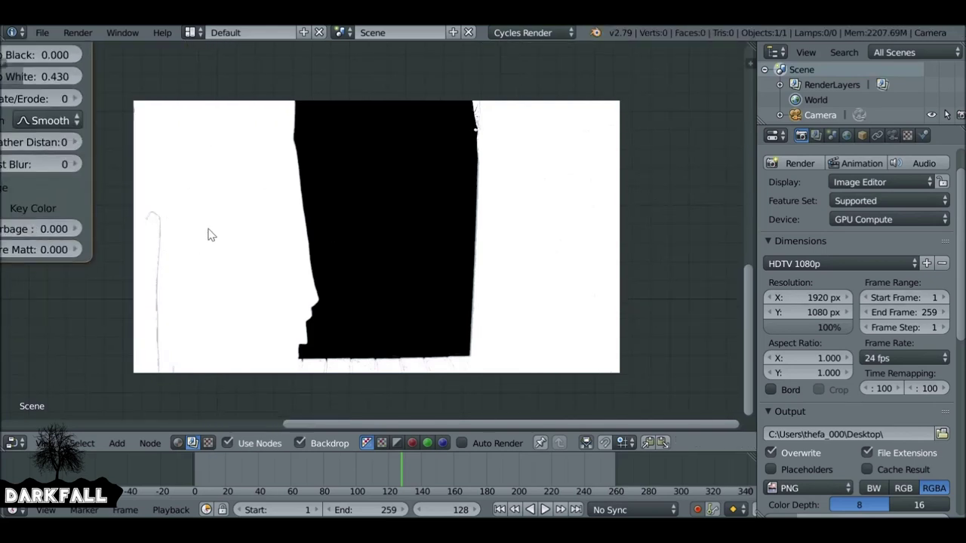
middle_click_drag(390, 227, 528, 227)
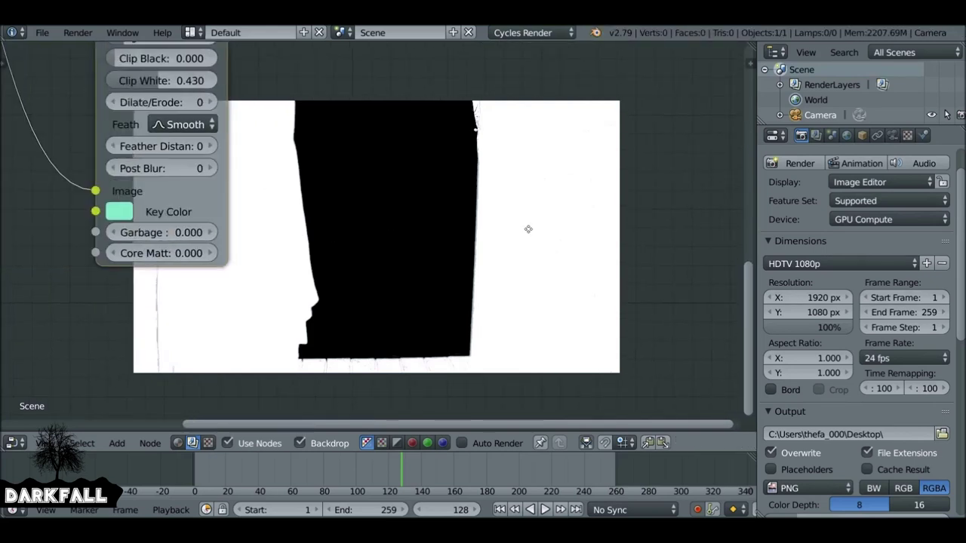
scroll(469, 184, "down", 5)
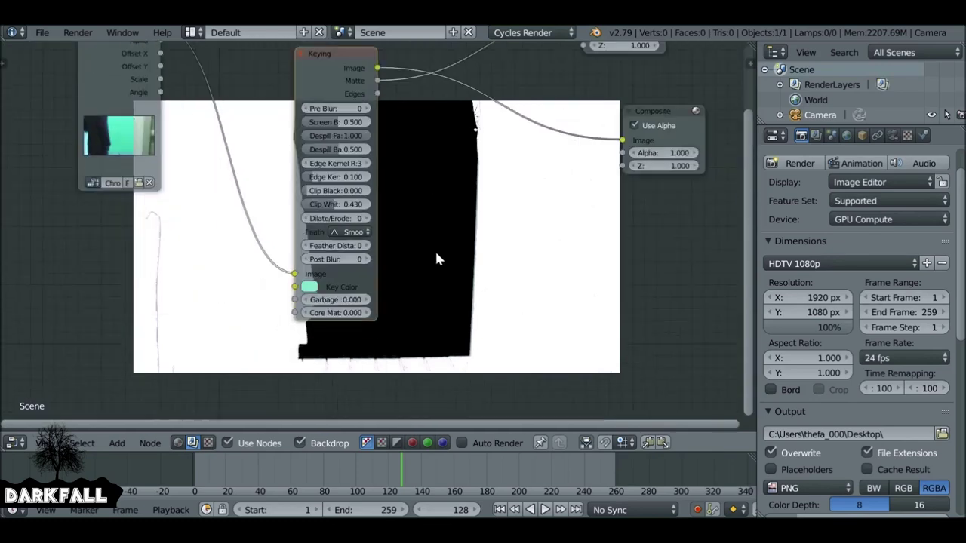
Connect the Keying node's Image output to the Viewer to display the keyed footage instead of the matte.
left_click_drag(335, 151, 514, 105)
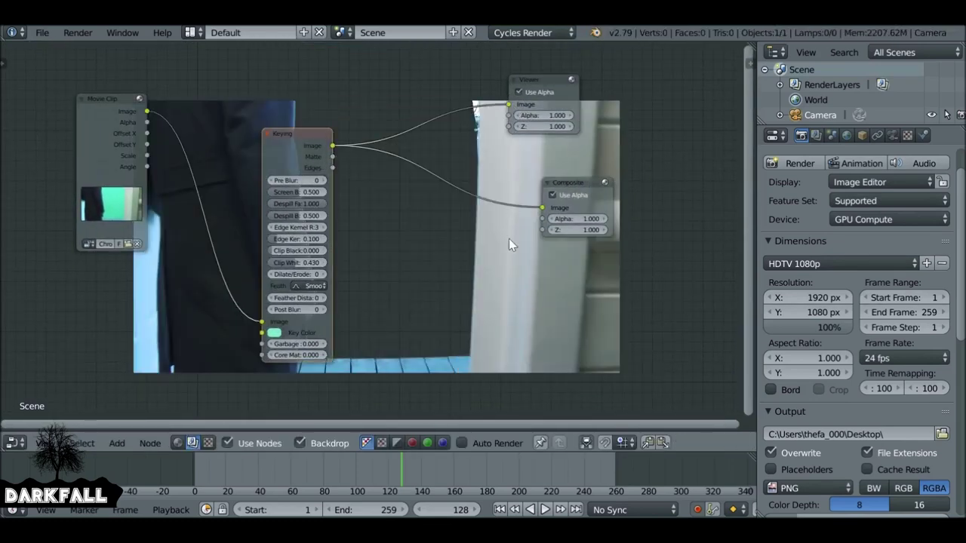
middle_click_drag(510, 214, 555, 117)
middle_click_drag(487, 173, 503, 210)
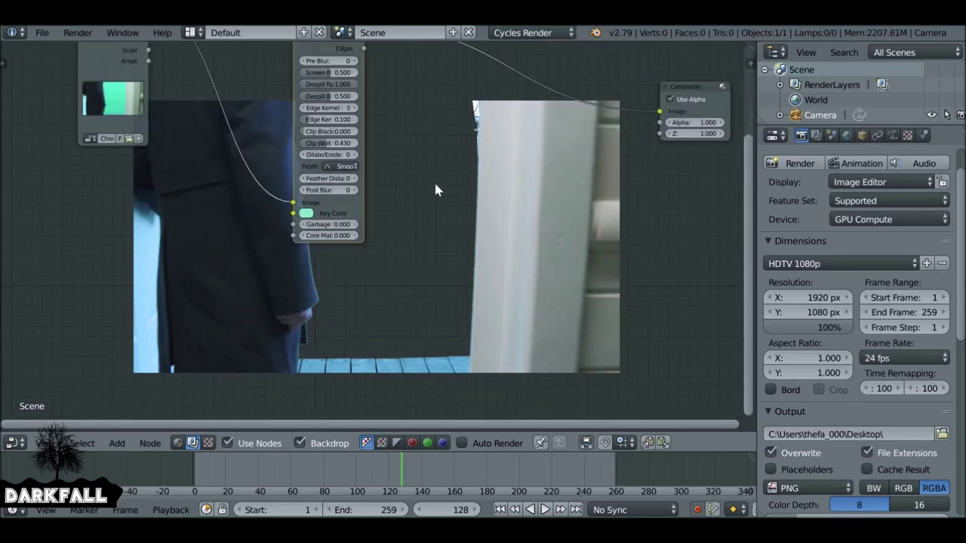
Add a Mask input node beside the Keying node, below the Movie Clip node.
key("shift+a")
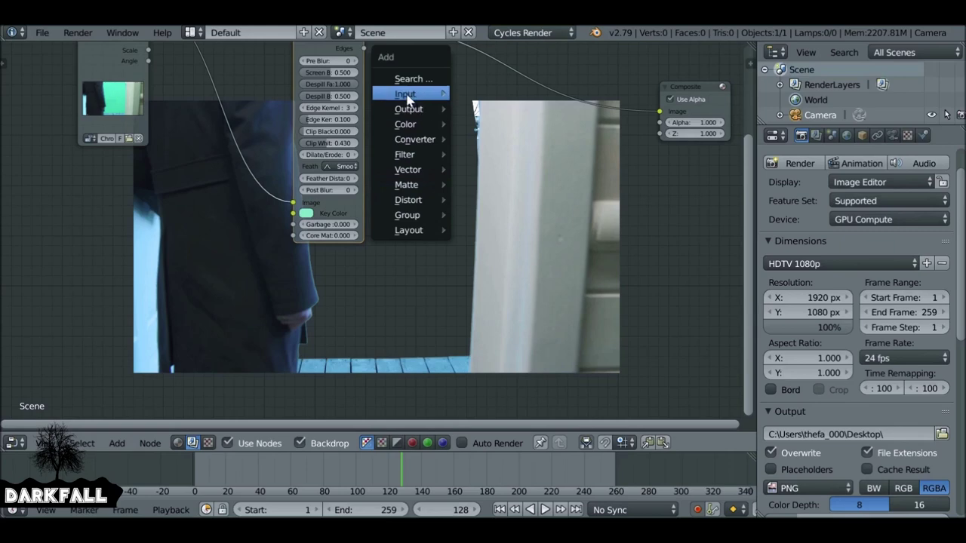
mouse_move(417, 98)
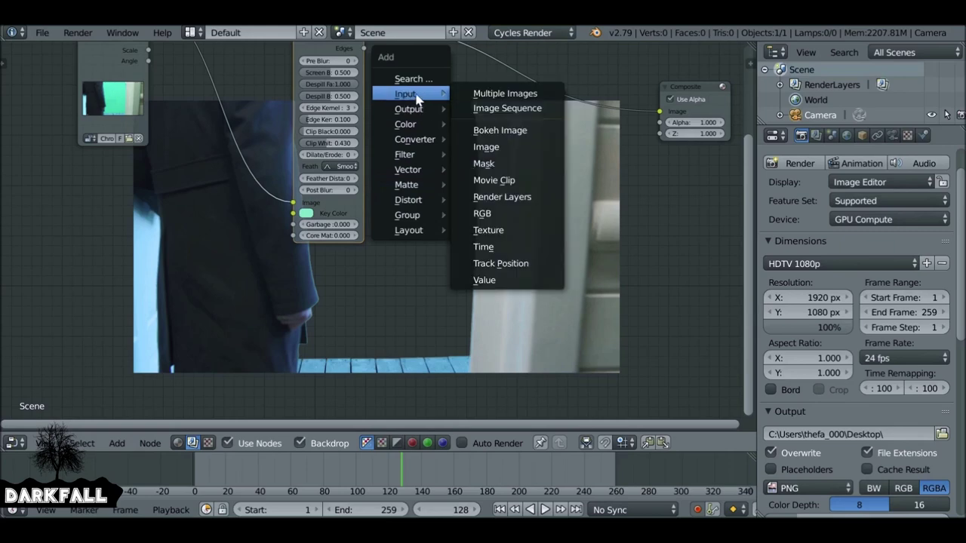
left_click(503, 164)
left_click(162, 207)
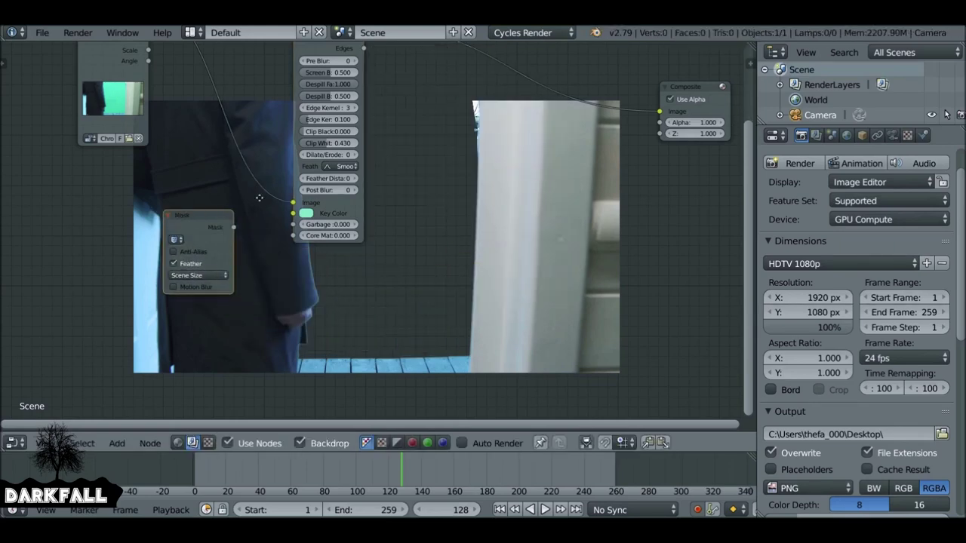
scroll(365, 184, "up", 3)
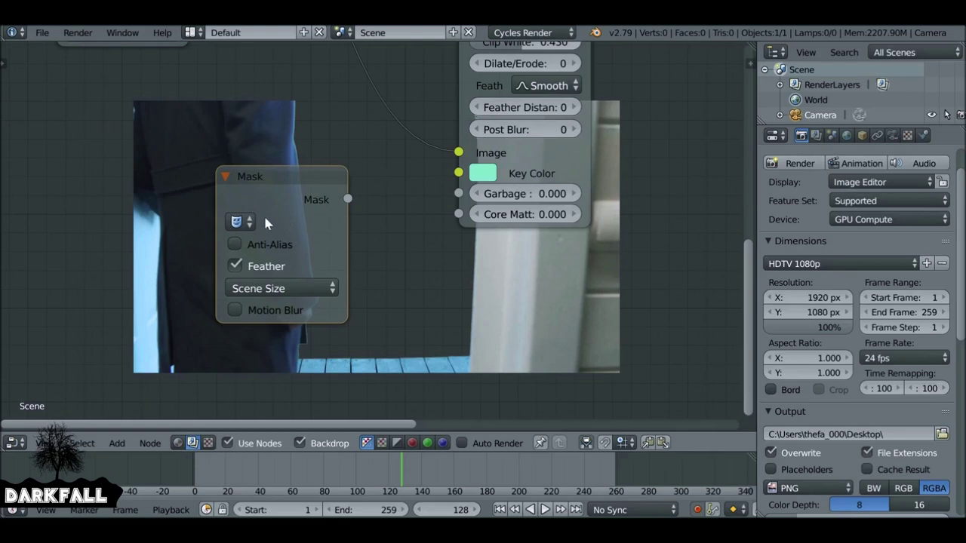
Assign the Garb1 mask to the Mask node and connect its output to the Keying node's Garbage Matte input.
left_click(236, 221)
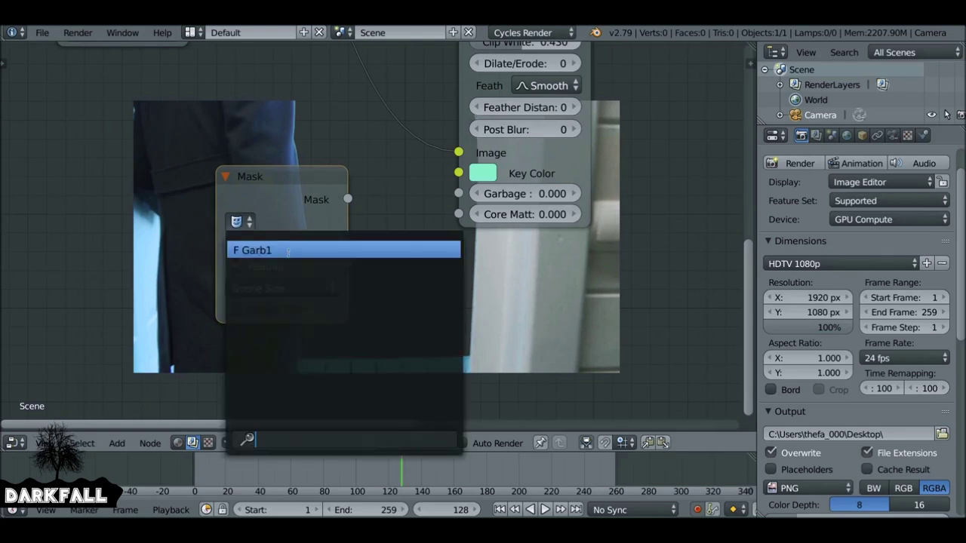
left_click(288, 252)
left_click_drag(323, 181, 458, 193)
middle_click_drag(672, 155, 488, 105)
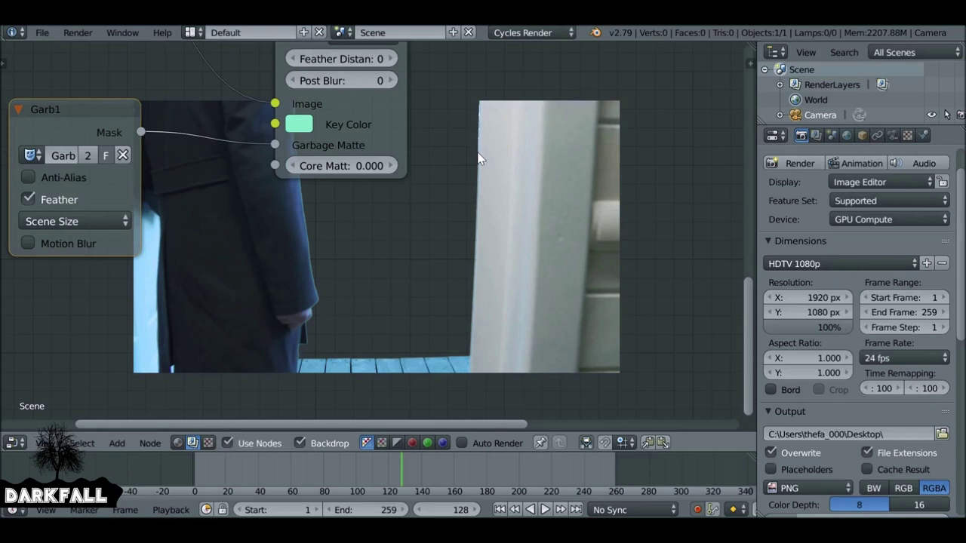
Insert a Blur node on the link between the Garb1 mask and the Keying node's Garbage Matte input.
middle_click_drag(440, 219, 451, 221)
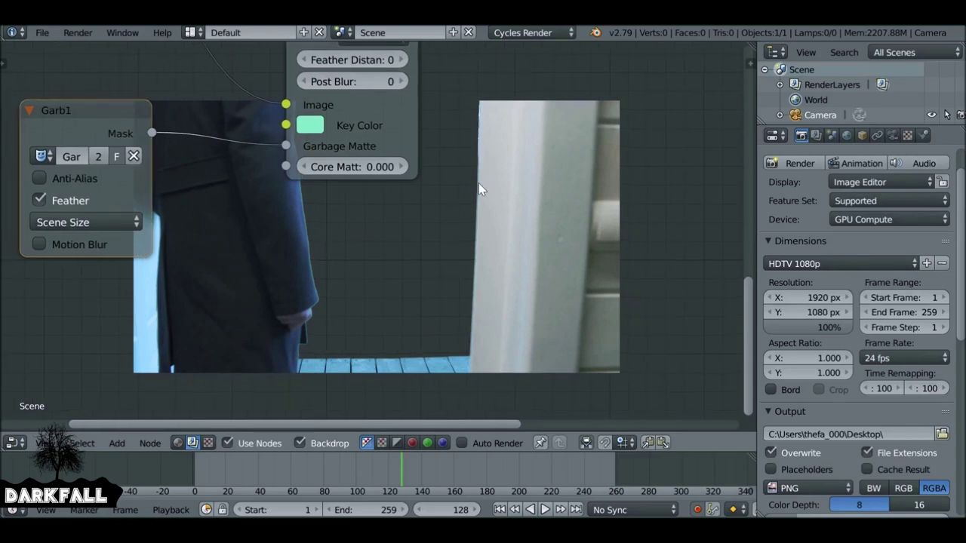
key("shift+a")
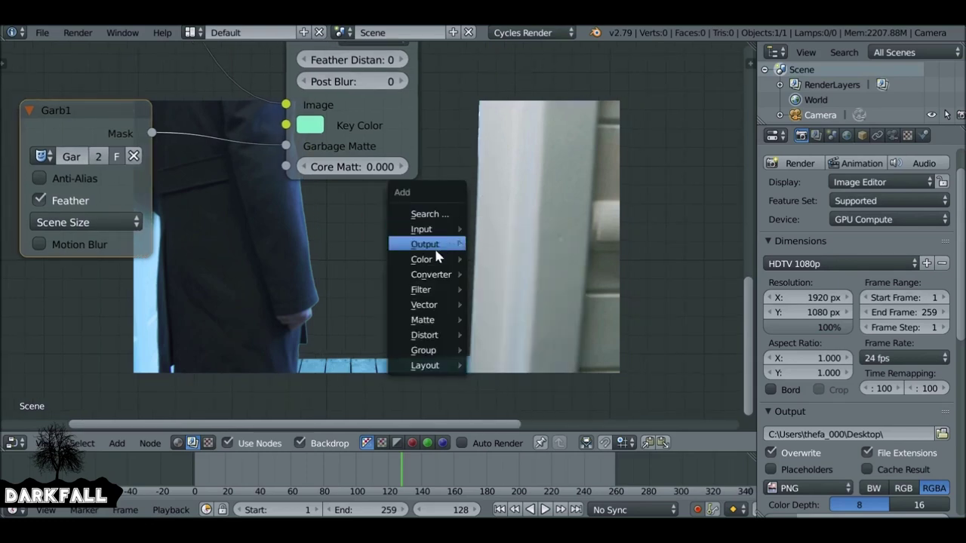
mouse_move(427, 291)
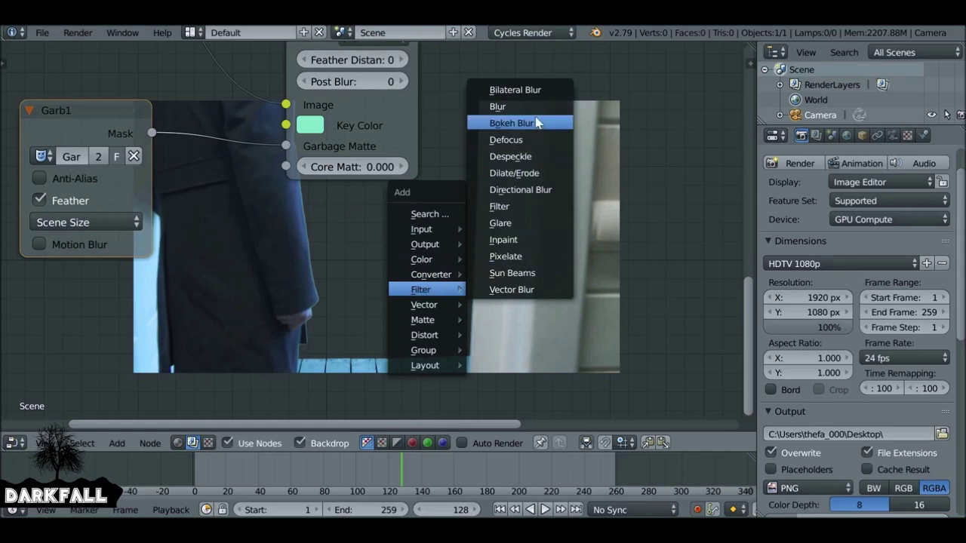
left_click(538, 113)
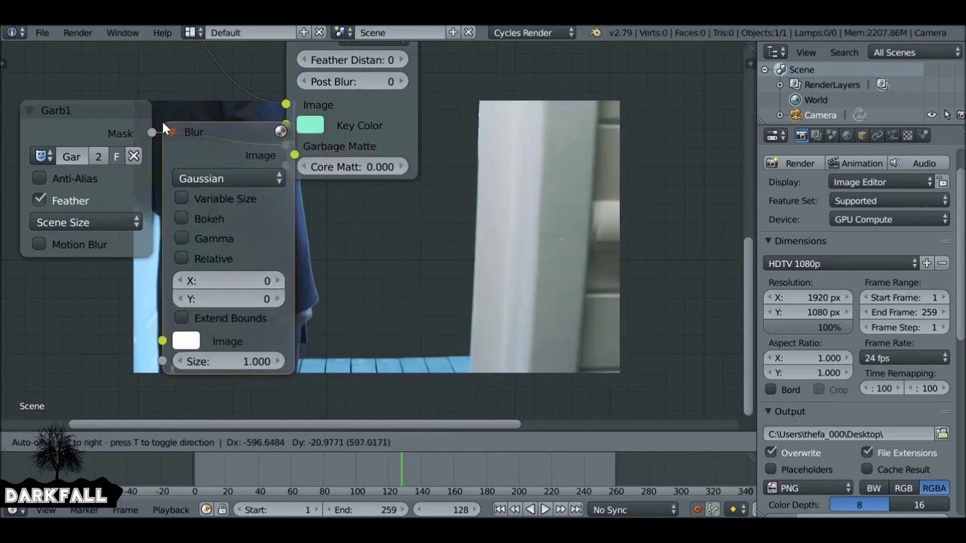
left_click(162, 119)
Set the Blur node's X and Y values to 3.
middle_click_drag(451, 201, 411, 95)
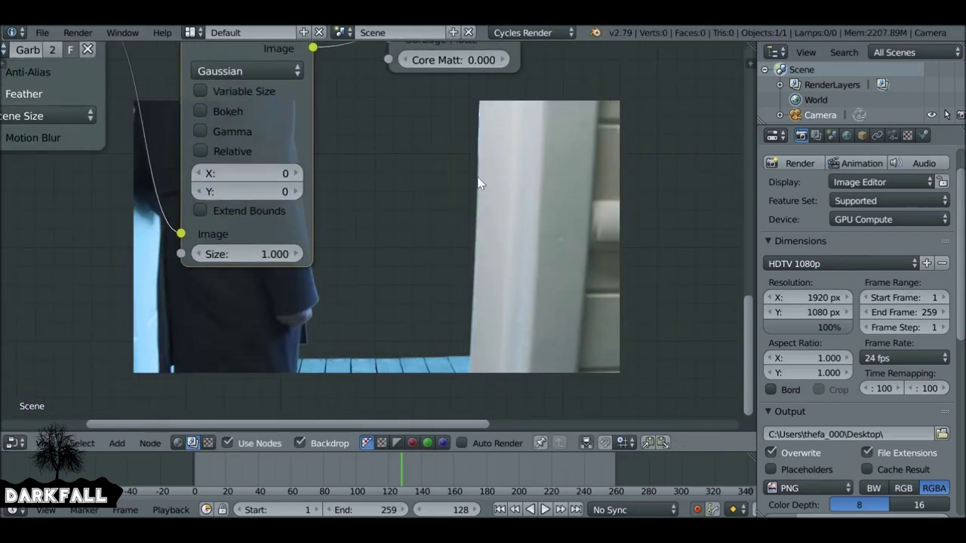
left_click(264, 176)
type("3")
key("Return")
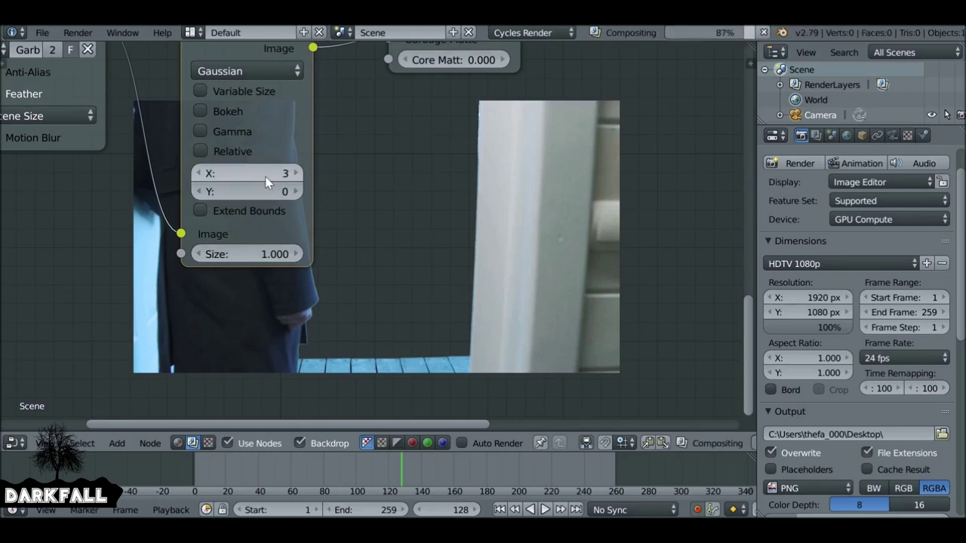
left_click(271, 193)
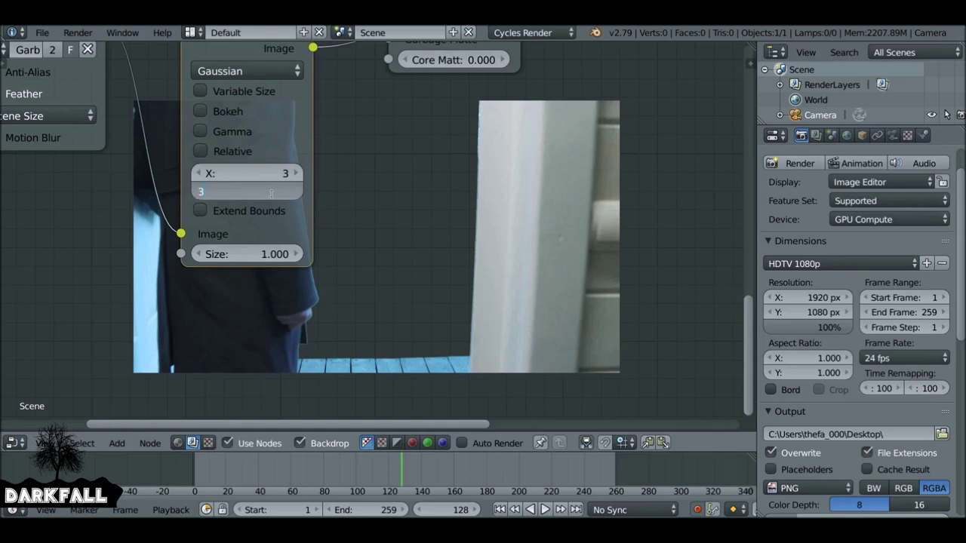
type("3")
key("Return")
Increase the Blur node's X and Y values to 6.
left_click(268, 173)
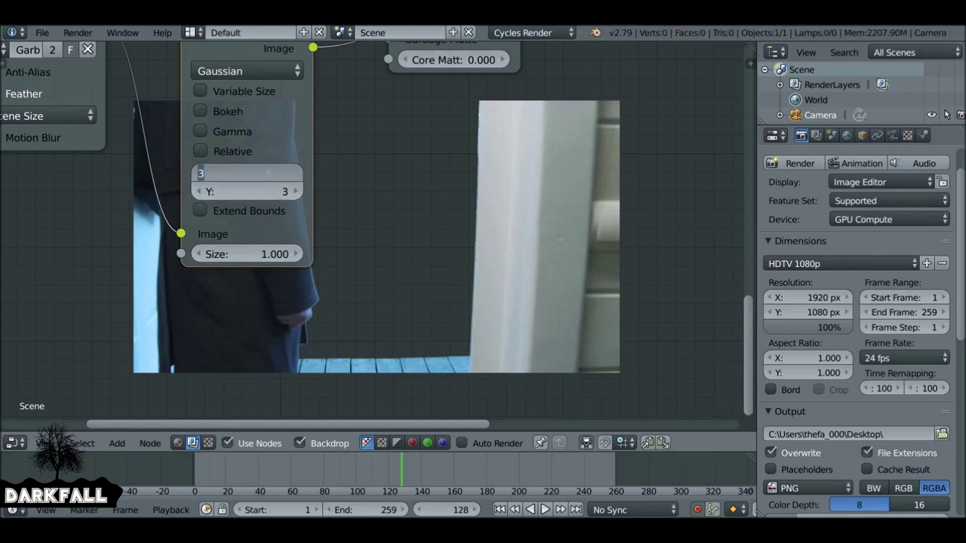
key("Return")
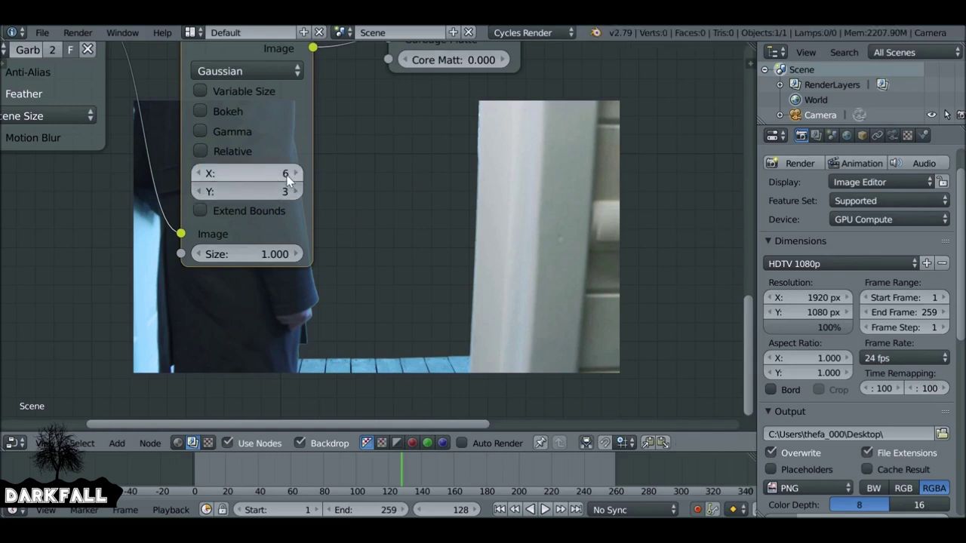
left_click(287, 189)
key("Return")
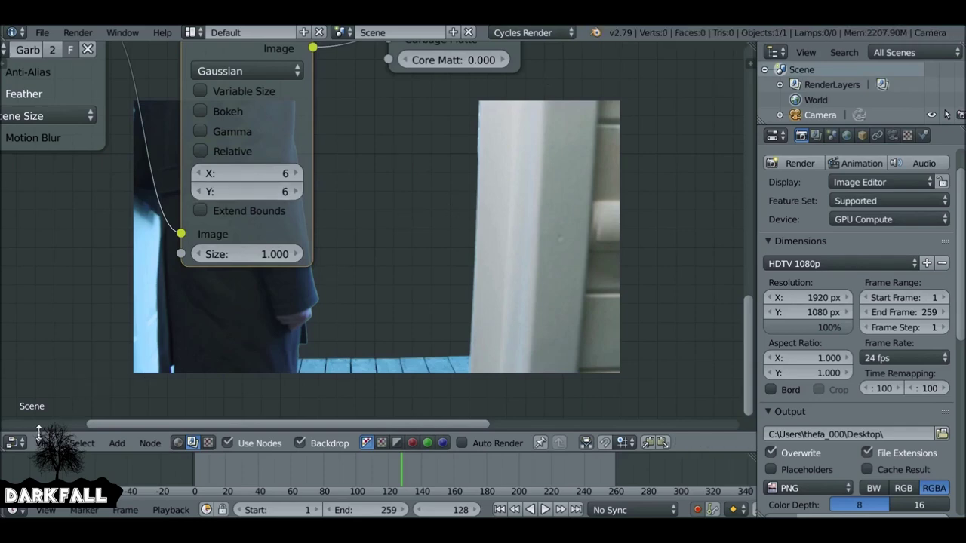
In the Movie Clip Editor, nudge the Garb1 mask's top-right point by 0.000656 along X, and return to the Node Editor.
left_click(15, 443)
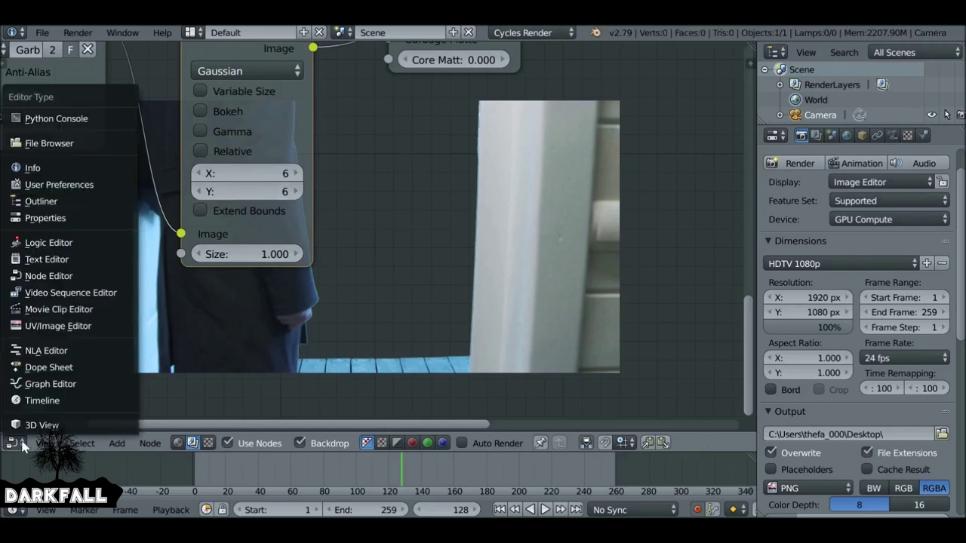
left_click(50, 310)
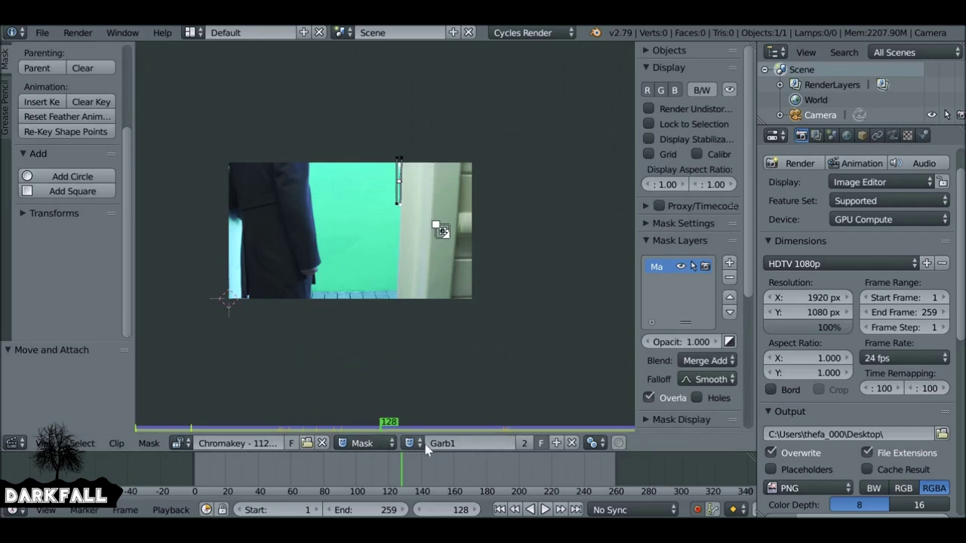
scroll(407, 174, "up", 8)
key("a")
left_click(372, 69)
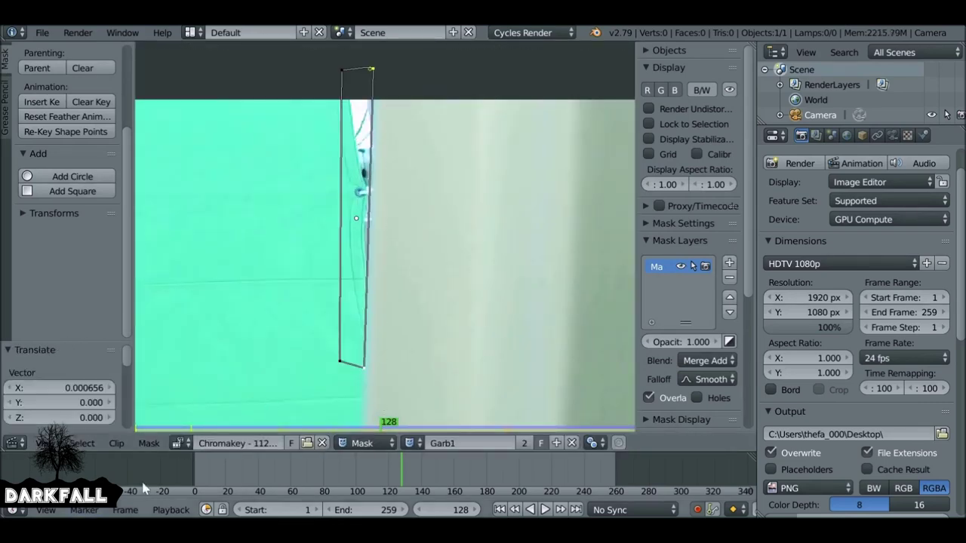
left_click(15, 443)
left_click(50, 276)
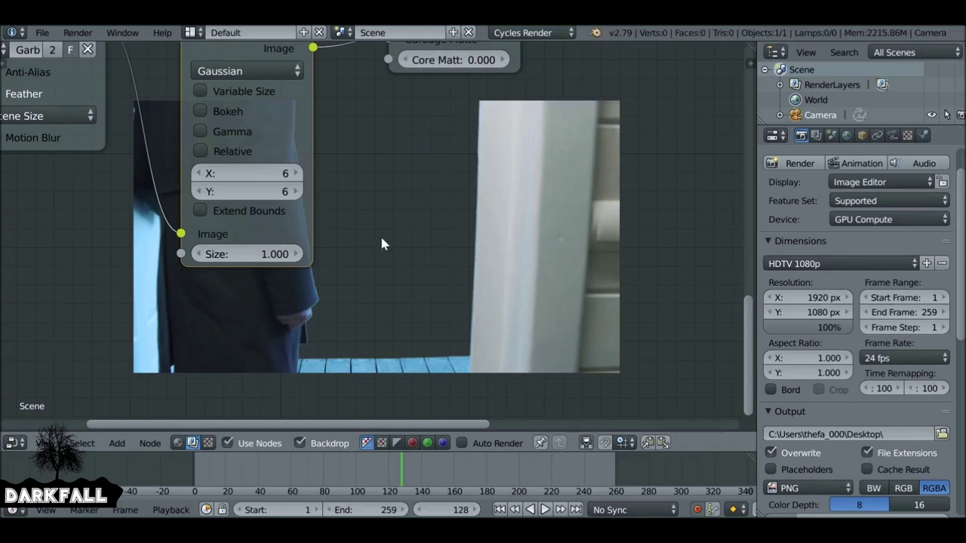
Collapse the Blur and Garb1 mask nodes to make the node tree more compact.
scroll(351, 208, "down", 3)
middle_click_drag(366, 151, 310, 306)
scroll(311, 302, "down", 2)
scroll(363, 222, "down", 2)
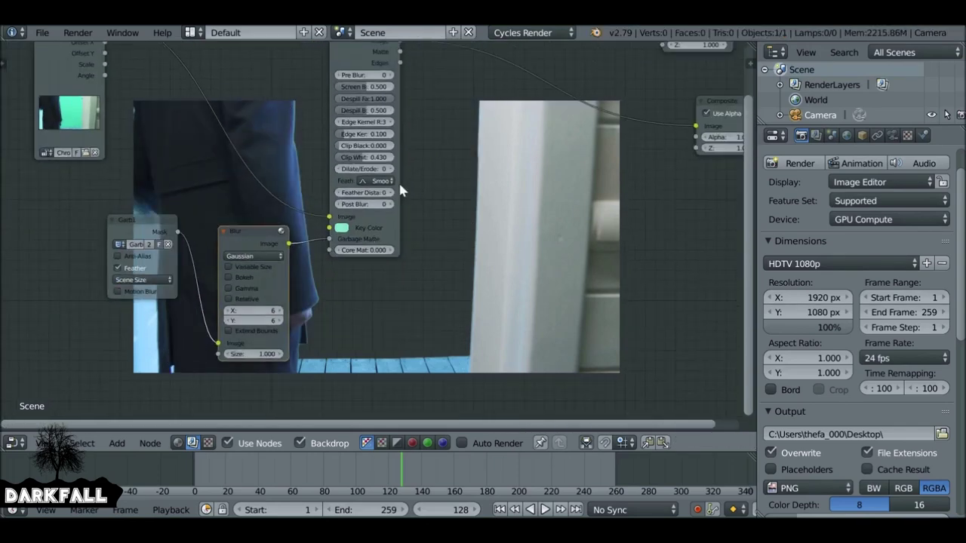
middle_click_drag(387, 289, 394, 224)
scroll(483, 199, "down", 2)
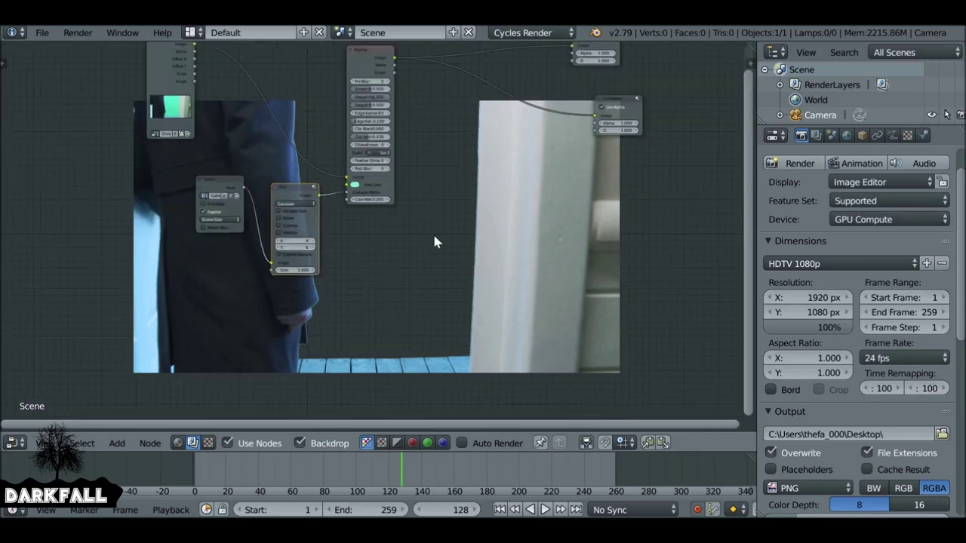
left_click(274, 188)
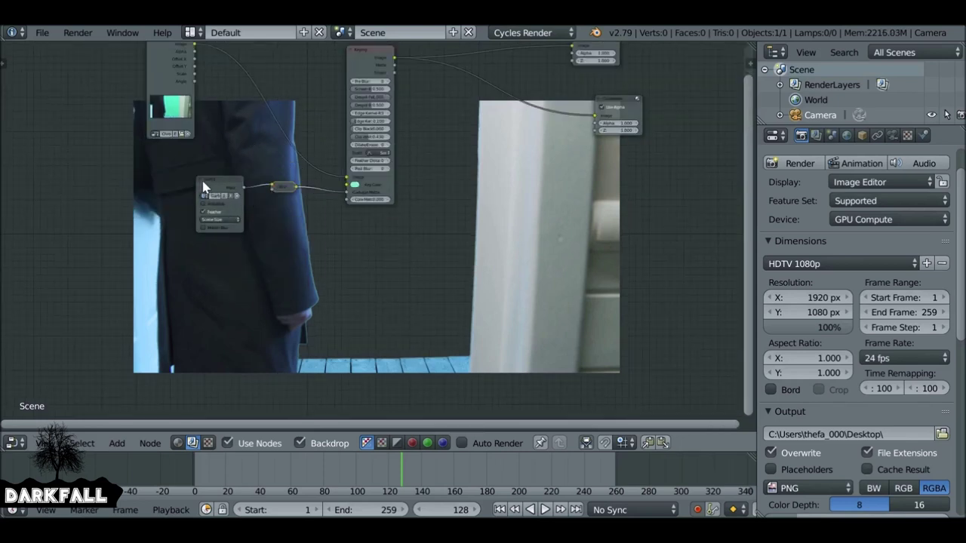
left_click(199, 180)
Place the collapsed Garb1 and Blur nodes close together beside the Keying node's Garbage Matte input.
left_click_drag(200, 175, 257, 184)
scroll(335, 178, "up", 3)
left_click_drag(327, 174, 184, 229)
key("g")
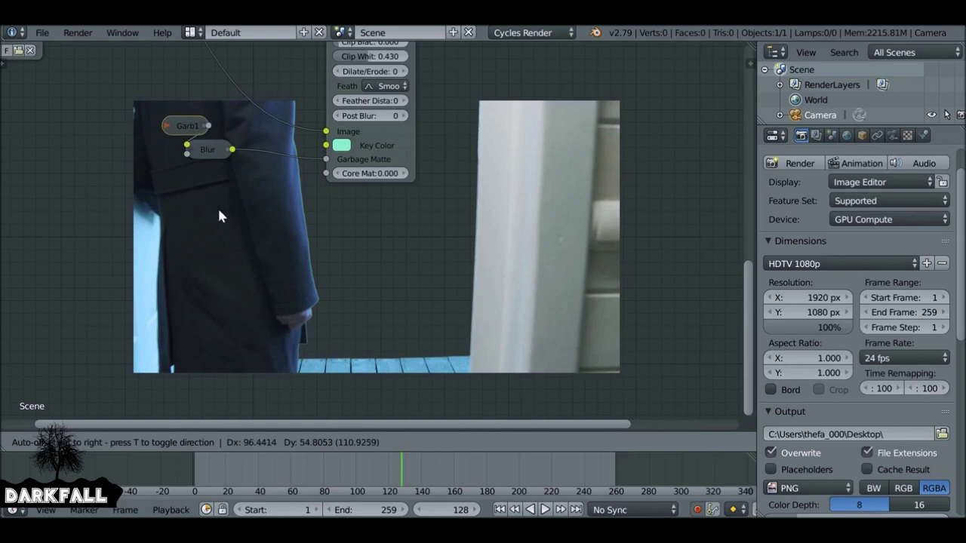
left_click(193, 208)
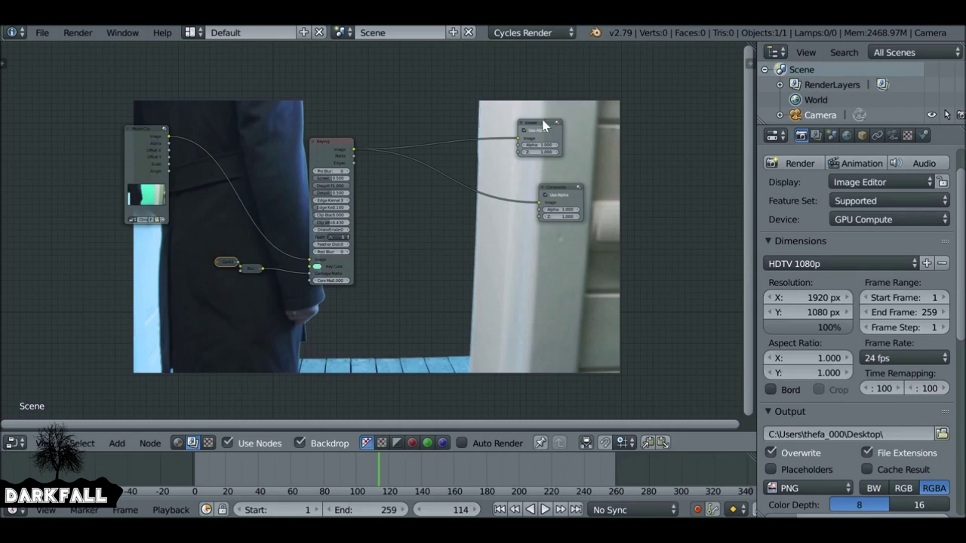
Move the Viewer and Composite nodes farther away from the Keying node to make room for more nodes.
left_click_drag(543, 122, 616, 93)
left_click_drag(557, 186, 632, 179)
middle_click_drag(406, 201, 496, 145)
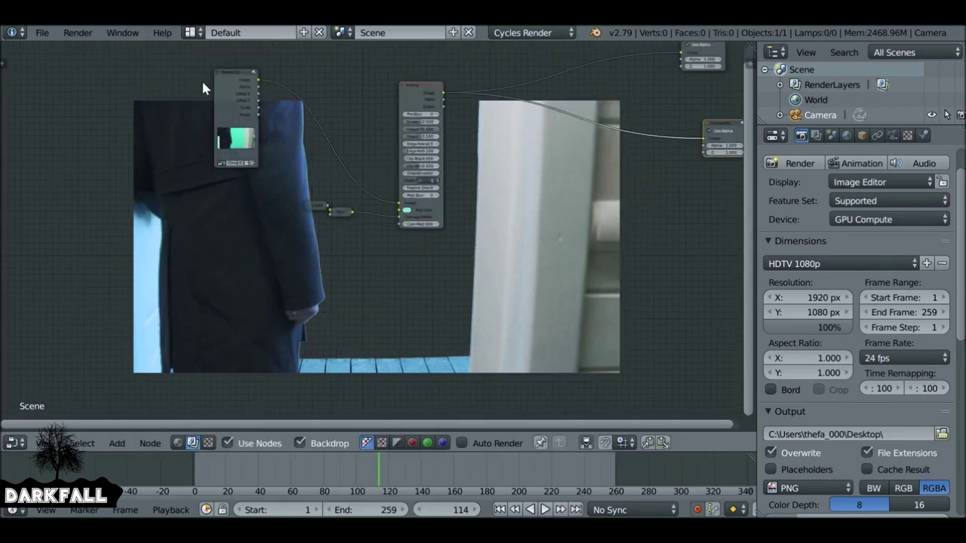
Duplicate the Movie Clip node and place the copy below the original.
left_click_drag(229, 92, 229, 99)
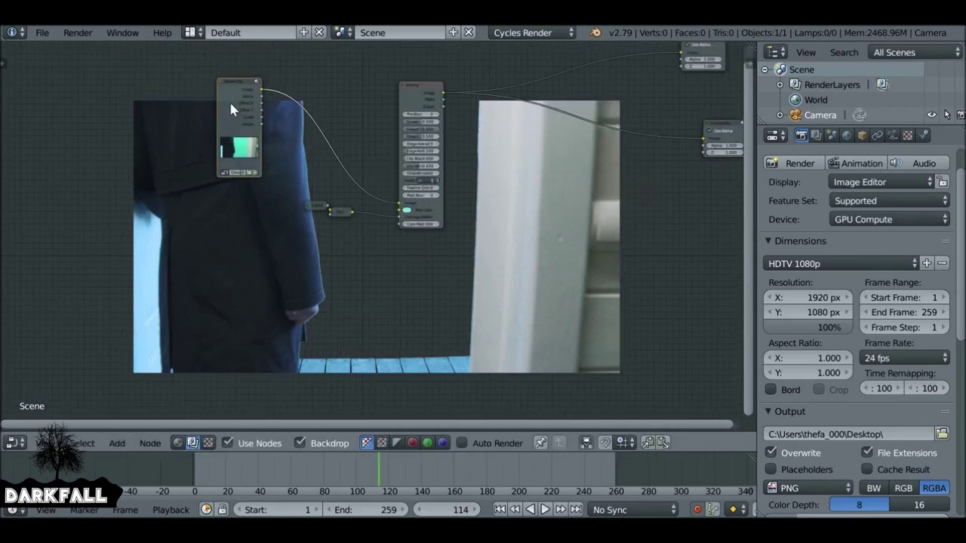
key("shift+d")
left_click(233, 254)
middle_click_drag(233, 253, 313, 177)
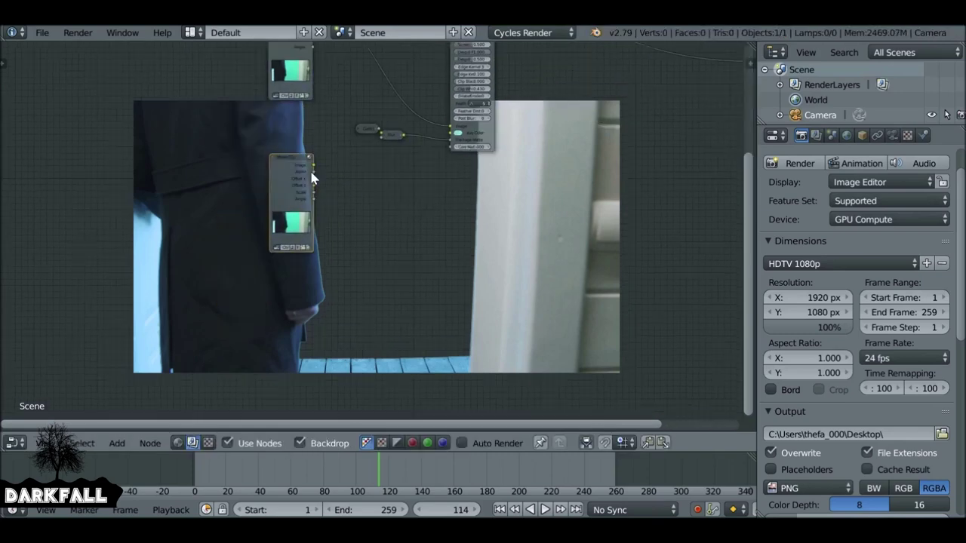
Load the background footage with the pale pink sky into the duplicated Movie Clip node.
scroll(313, 178, "up", 2)
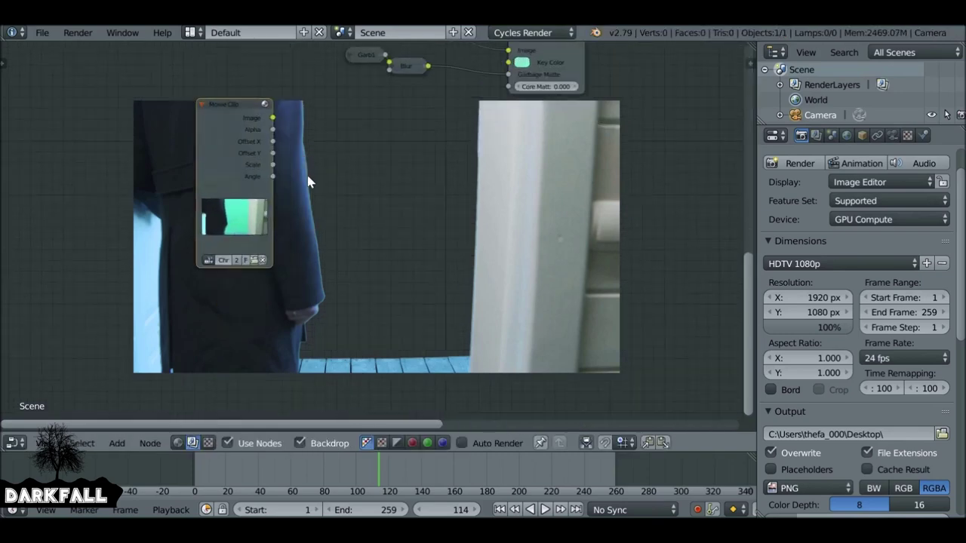
left_click(255, 259)
left_click(42, 173)
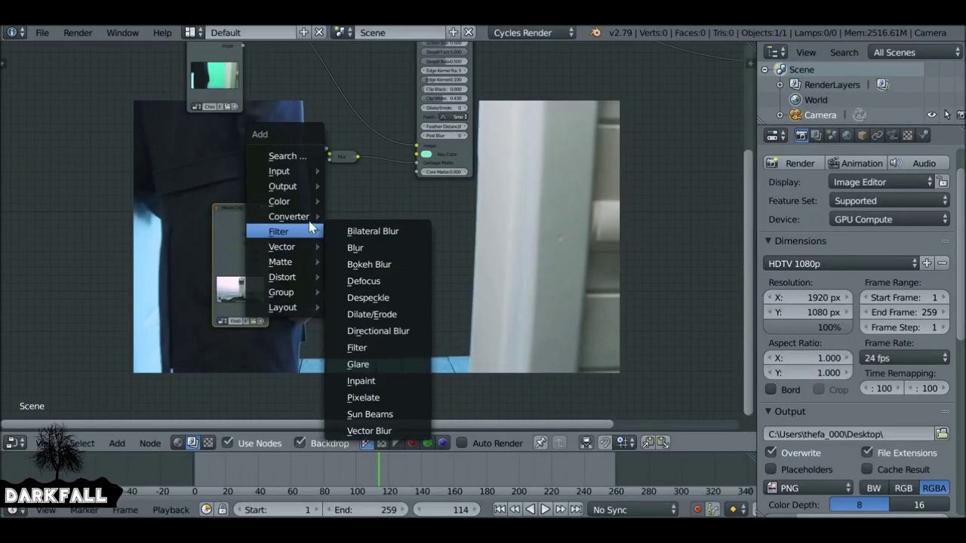
Insert an Alpha Over node on the link between the Keying and Composite nodes and connect its output to the Viewer node.
key("Escape")
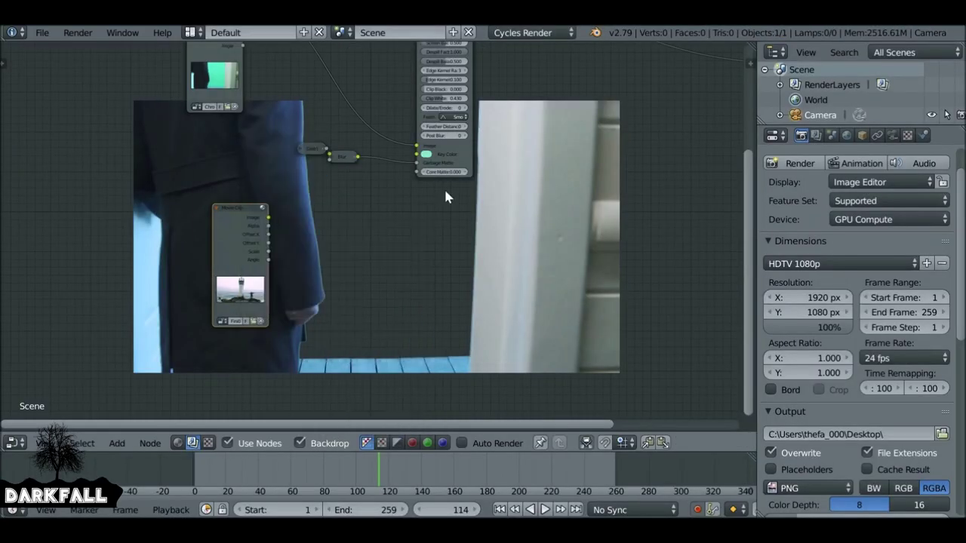
middle_click_drag(449, 238, 343, 298)
key("shift+a")
mouse_move(285, 273)
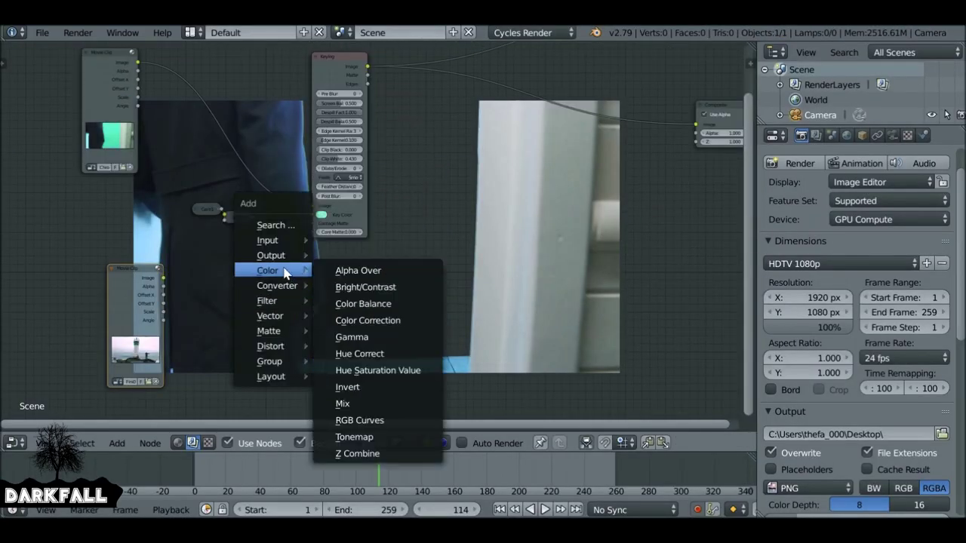
left_click(370, 271)
left_click(554, 200)
middle_click_drag(555, 200, 503, 286)
left_click_drag(504, 286, 448, 173)
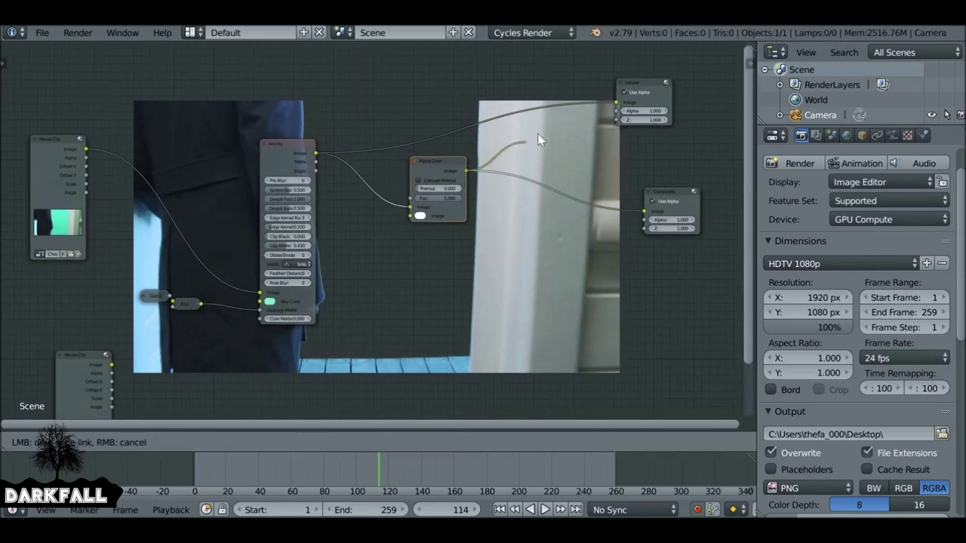
Rewire the Alpha Over node so the background Movie Clip feeds the first Image input and the Keying image feeds the second.
middle_click_drag(507, 240, 576, 212)
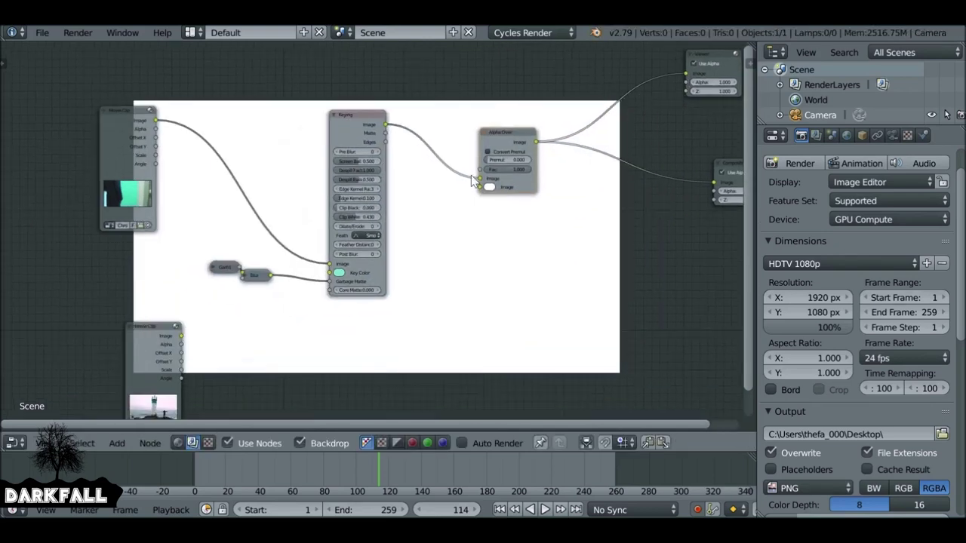
mouse_move(479, 178)
left_mouse_down()
mouse_move(487, 196)
mouse_move(474, 187)
left_mouse_up()
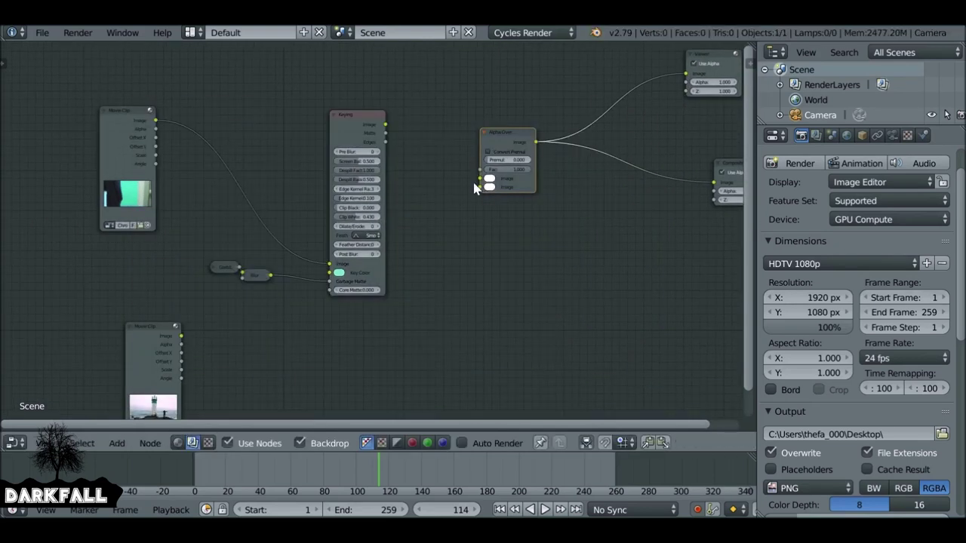
left_click_drag(389, 125, 481, 187)
left_click_drag(181, 337, 481, 181)
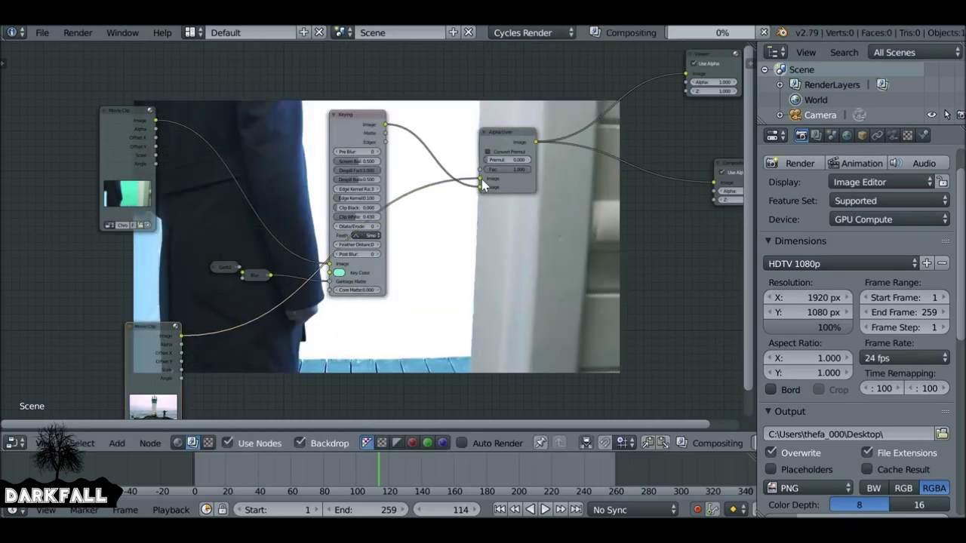
Move the background Movie Clip node above the foreground clip, then collapse the Keying node and place it lower beside the Blur node.
middle_click_drag(149, 348, 189, 364)
mouse_move(190, 367)
left_mouse_down()
mouse_move(203, 384)
mouse_move(189, 363)
left_mouse_up()
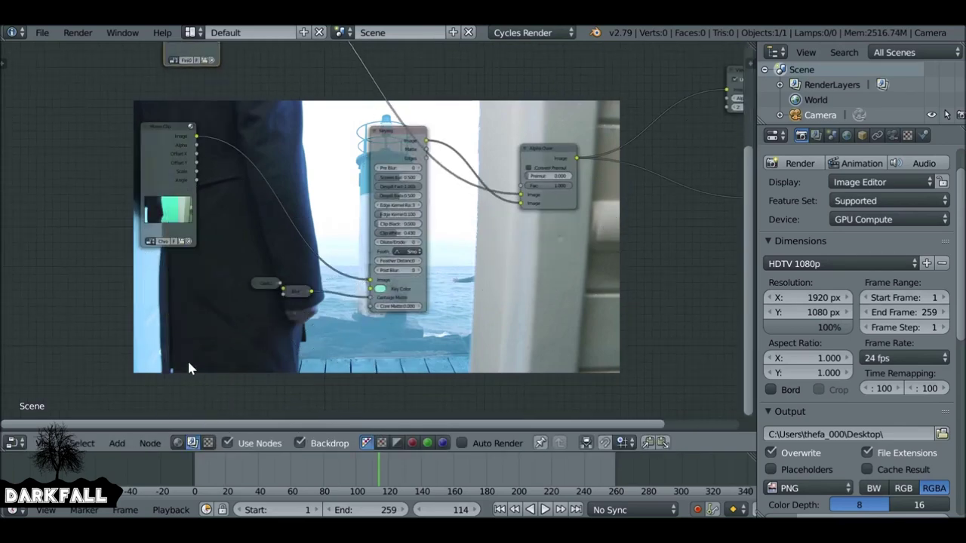
left_click(374, 130)
left_click(374, 131)
left_click_drag(375, 131, 361, 269)
left_click(357, 216)
Enable Convert Premul on the Alpha Over node and shift the background Movie Clip node slightly outward.
middle_click_drag(456, 217, 415, 279)
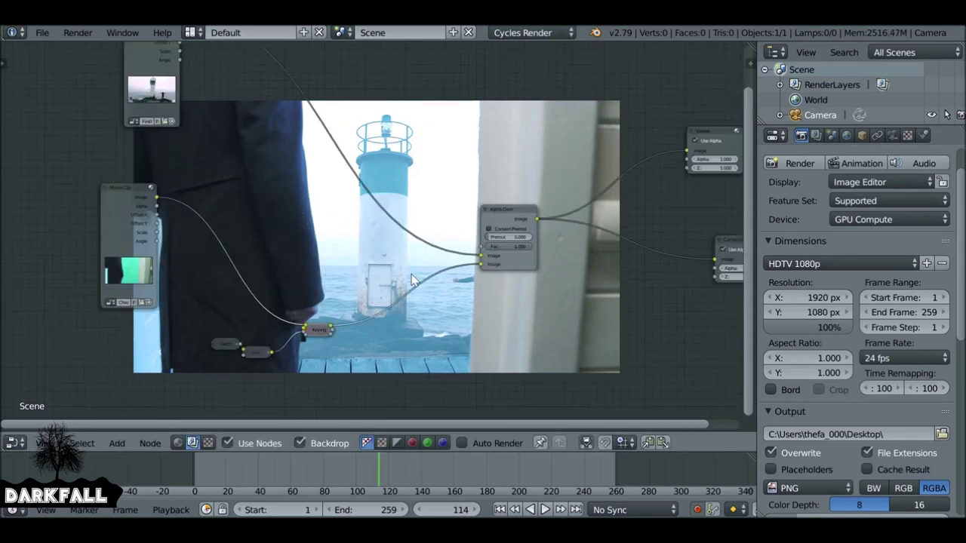
scroll(419, 279, "up", 1)
middle_click_drag(394, 183, 357, 224)
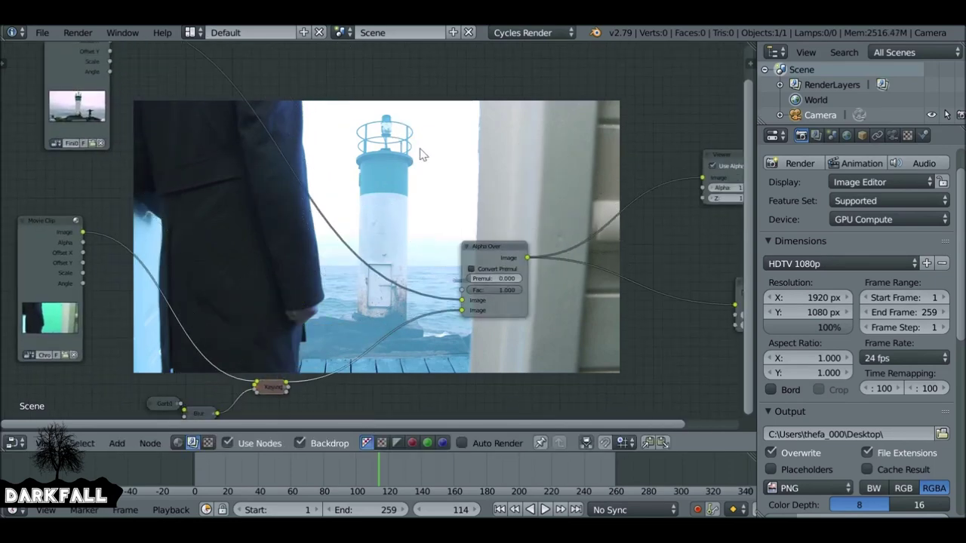
scroll(477, 238, "up", 2)
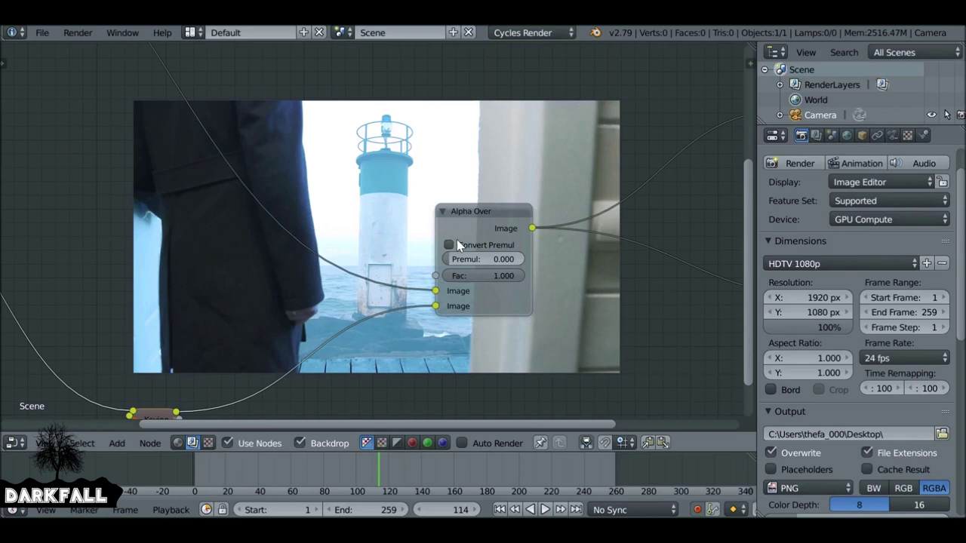
key("Home")
left_click_drag(199, 108, 178, 104)
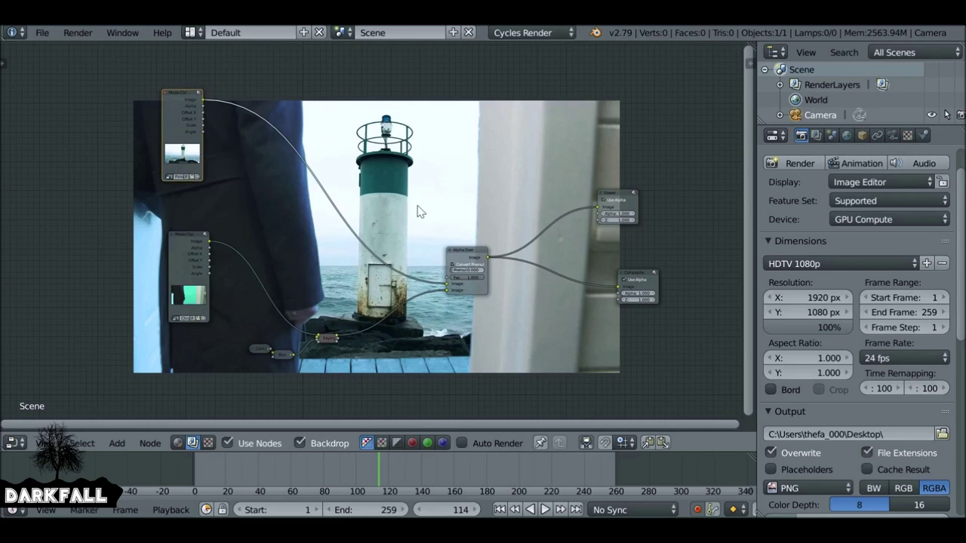
Check the composite at frames 94, 72 and 119 to see how the background sits behind the moving doorway.
scroll(420, 211, "up", 1)
left_click_drag(377, 469, 332, 473)
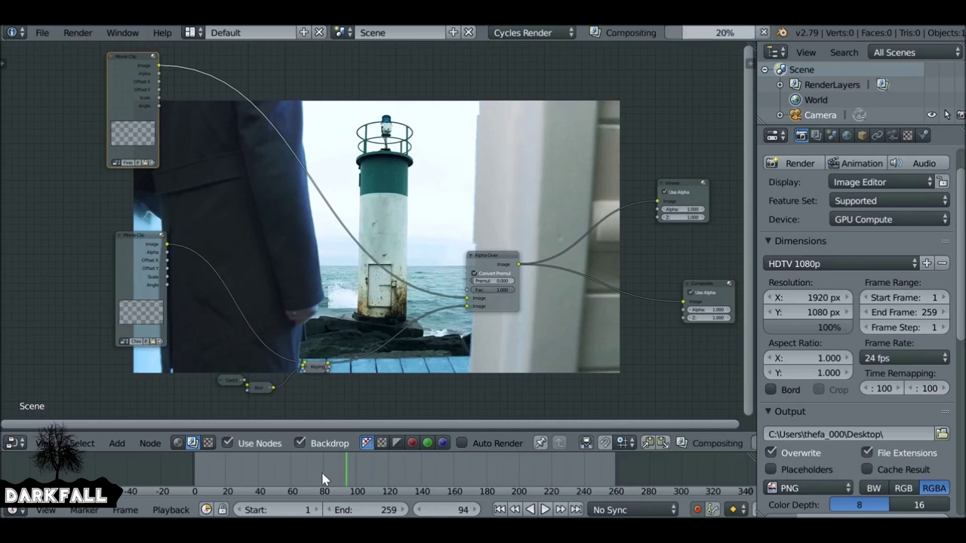
middle_click_drag(380, 382, 328, 127)
left_click(309, 470)
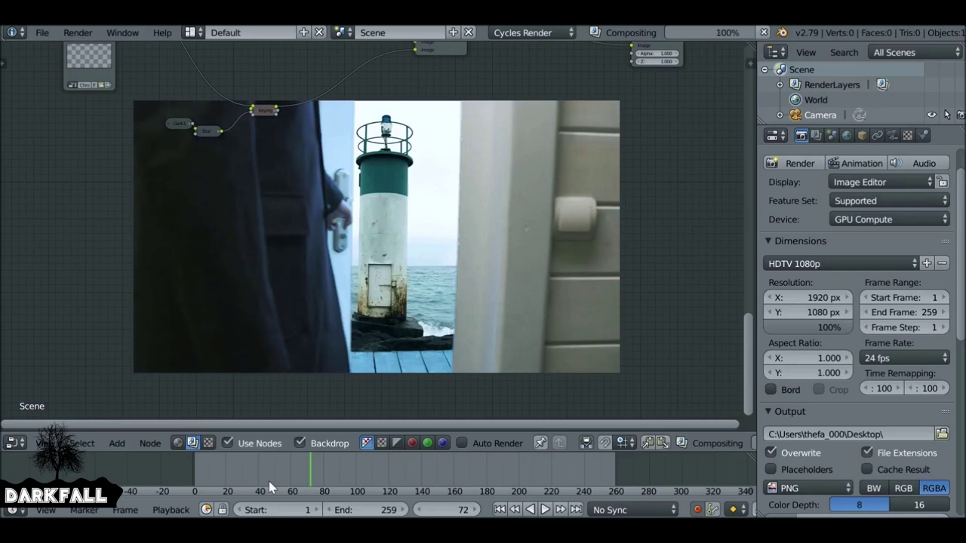
left_click(388, 475)
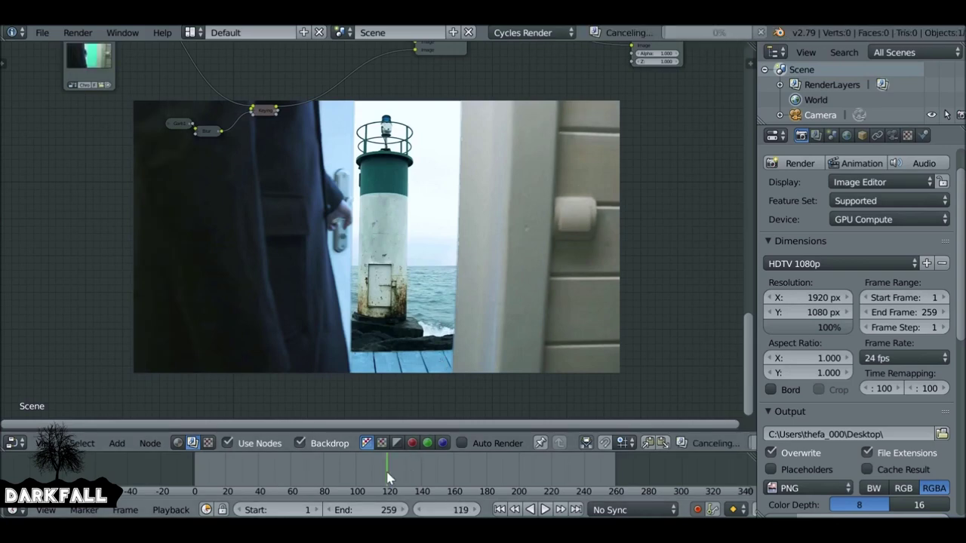
middle_click_drag(344, 136, 333, 264)
scroll(332, 264, "down", 3)
middle_click_drag(328, 195, 332, 292)
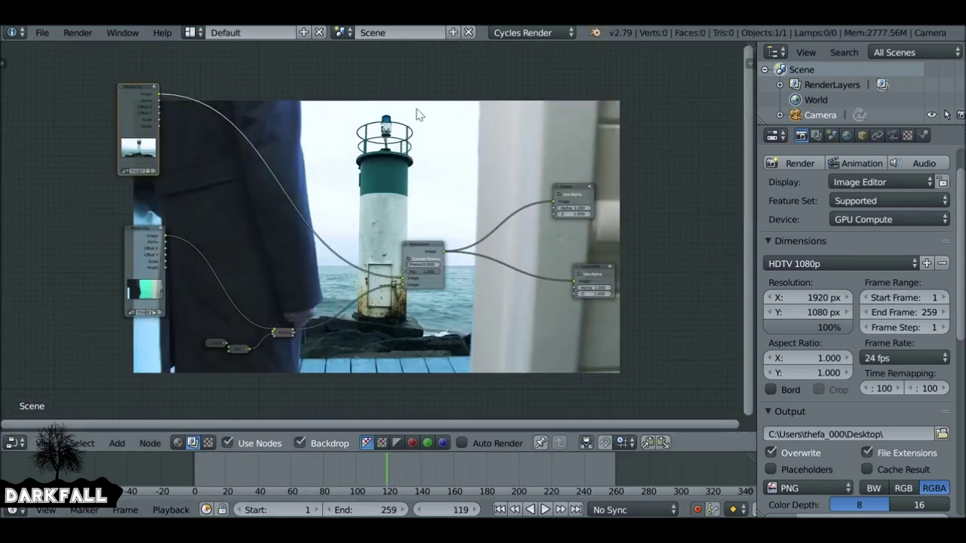
Insert a Transform node between the background Movie Clip and Alpha Over nodes, leaving a wide gap after the clip node.
scroll(272, 163, "up", 2, "shift")
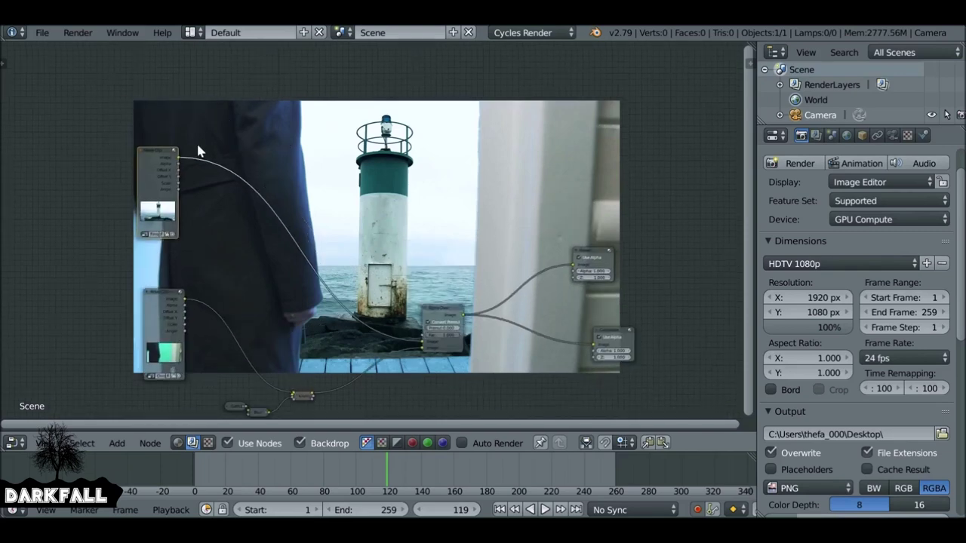
left_click_drag(160, 170, 145, 141)
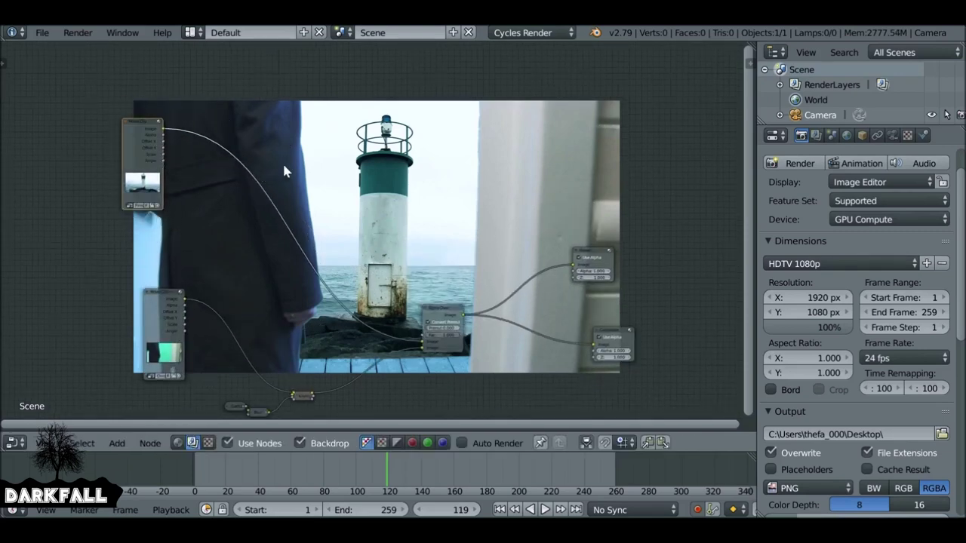
scroll(305, 159, "up", 3)
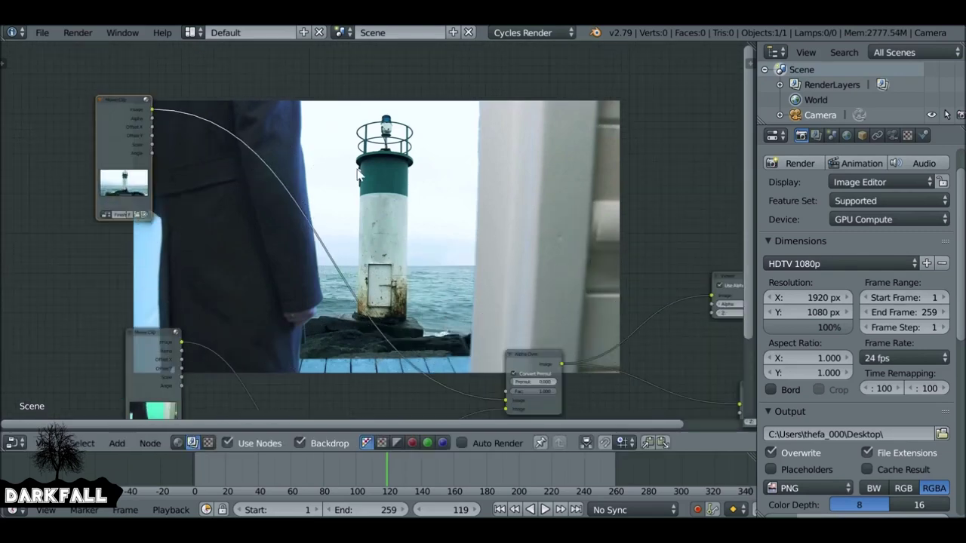
key("shift+a")
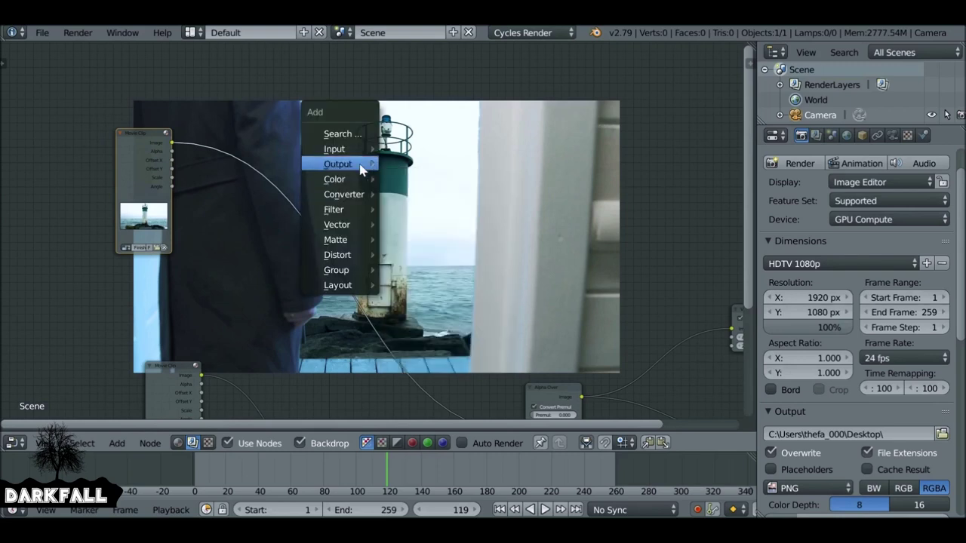
mouse_move(341, 256)
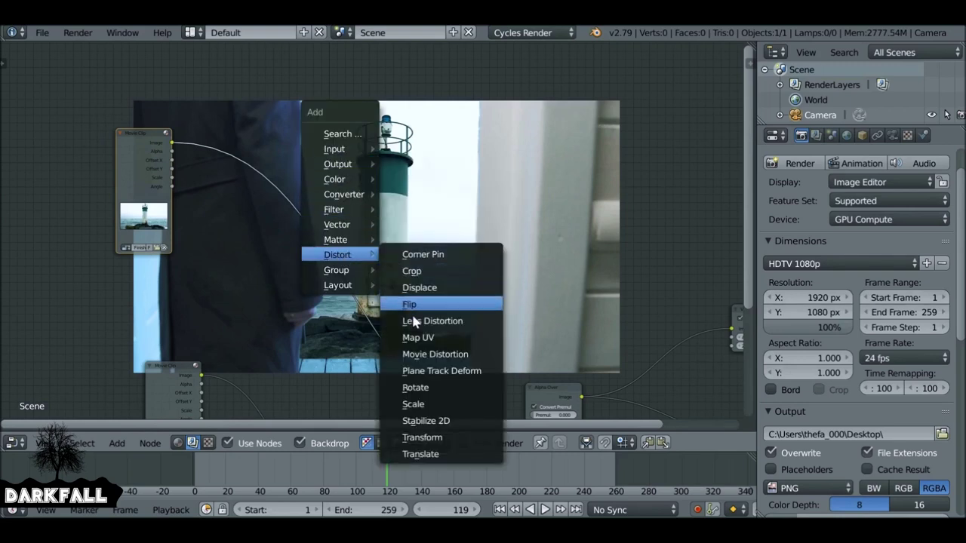
left_click(457, 442)
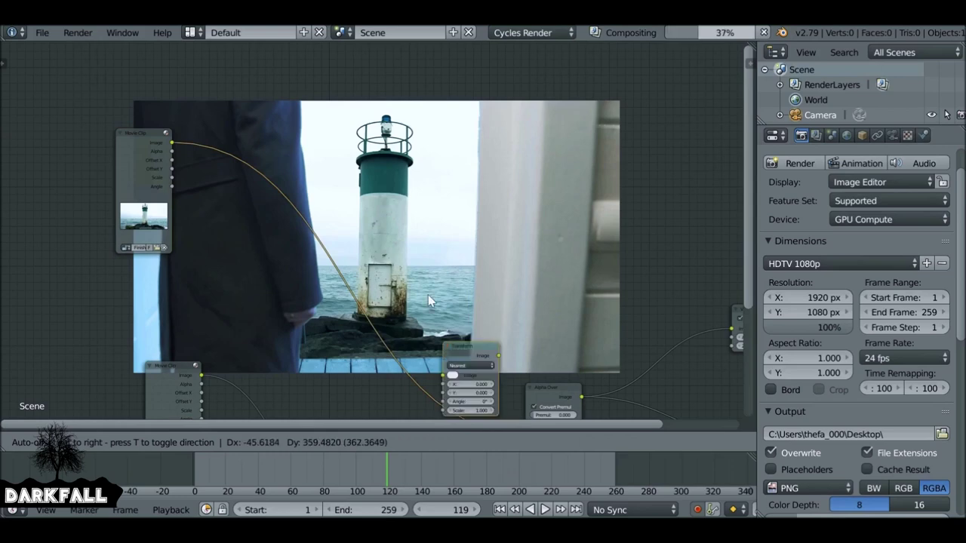
left_click(310, 189)
scroll(310, 189, "up", 3)
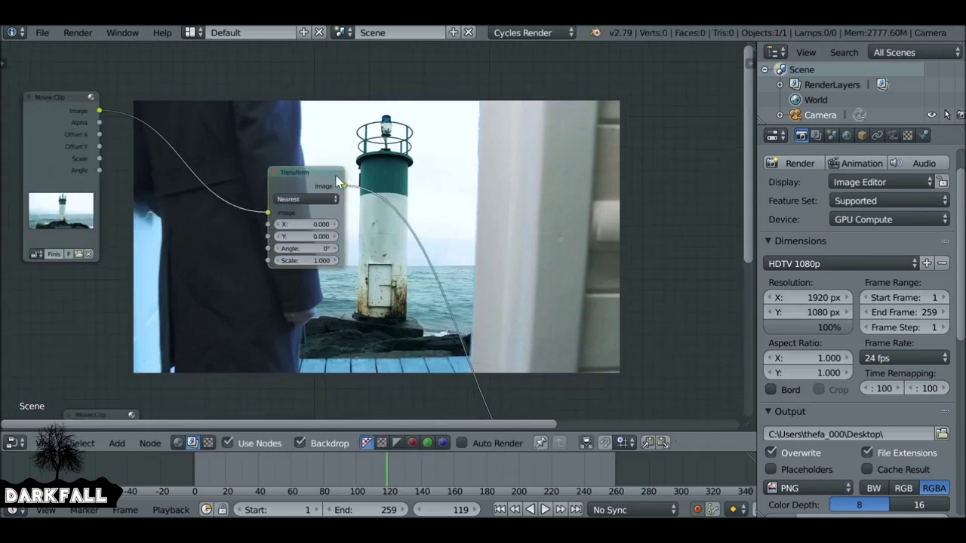
left_click_drag(64, 118, 52, 119)
left_click_drag(357, 167, 451, 160)
Add a Track Position node and place it between the background Movie Clip and Transform nodes, just below their link.
key("shift+a")
mouse_move(307, 140)
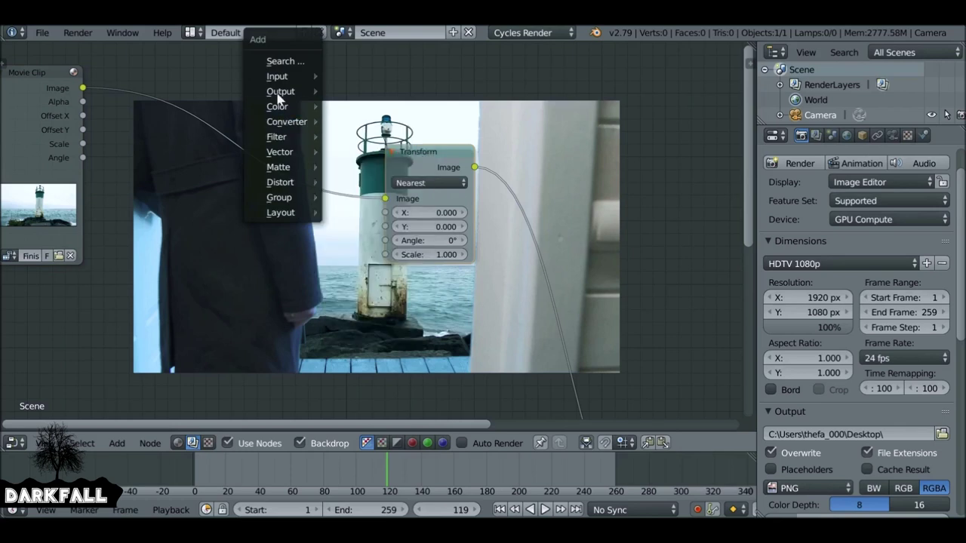
mouse_move(269, 79)
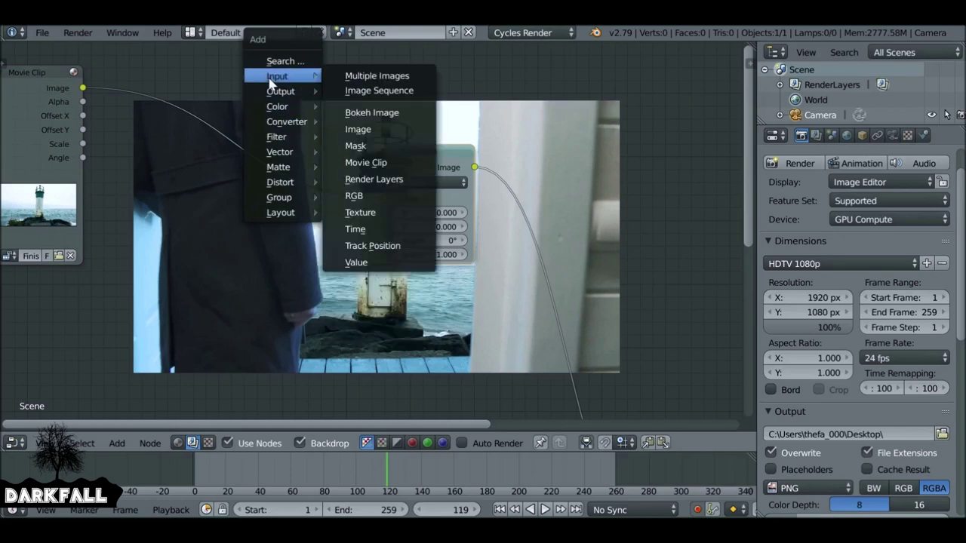
left_click(392, 245)
left_click(210, 224)
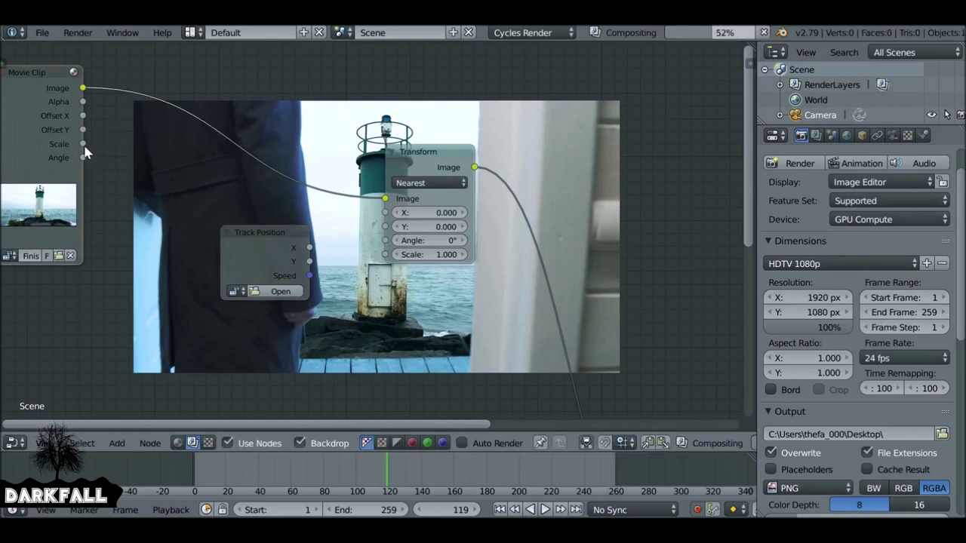
mouse_move(95, 166)
left_mouse_down()
mouse_move(111, 168)
mouse_move(90, 161)
left_mouse_up()
mouse_move(254, 237)
left_mouse_down()
mouse_move(240, 231)
mouse_move(262, 246)
left_mouse_up()
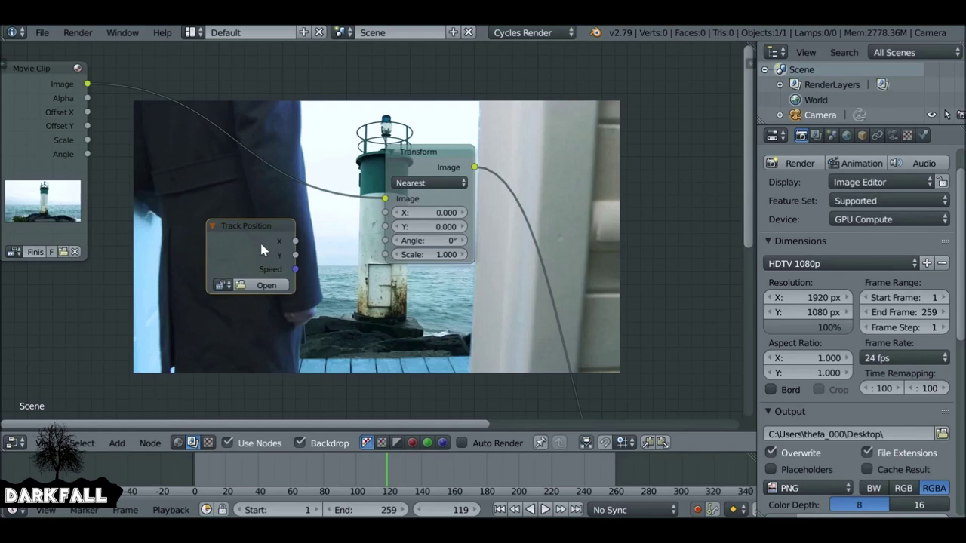
scroll(261, 249, "up", 3)
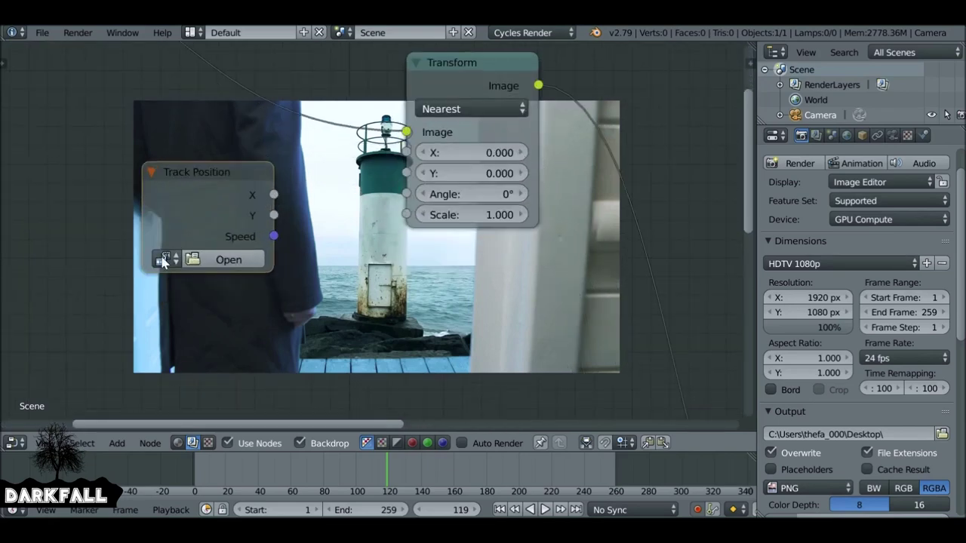
left_click(166, 258)
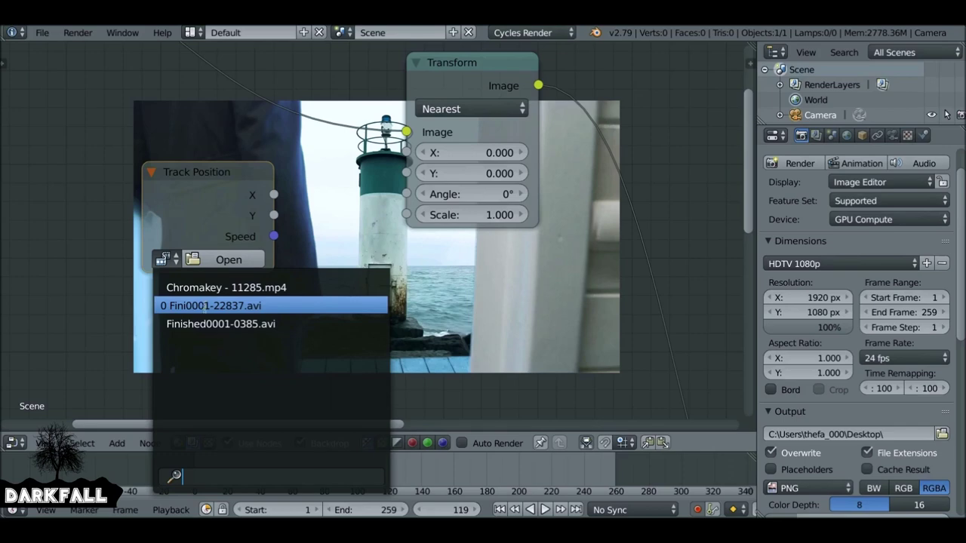
left_click(96, 175)
scroll(98, 181, "down", 5)
middle_click_drag(119, 238, 200, 57)
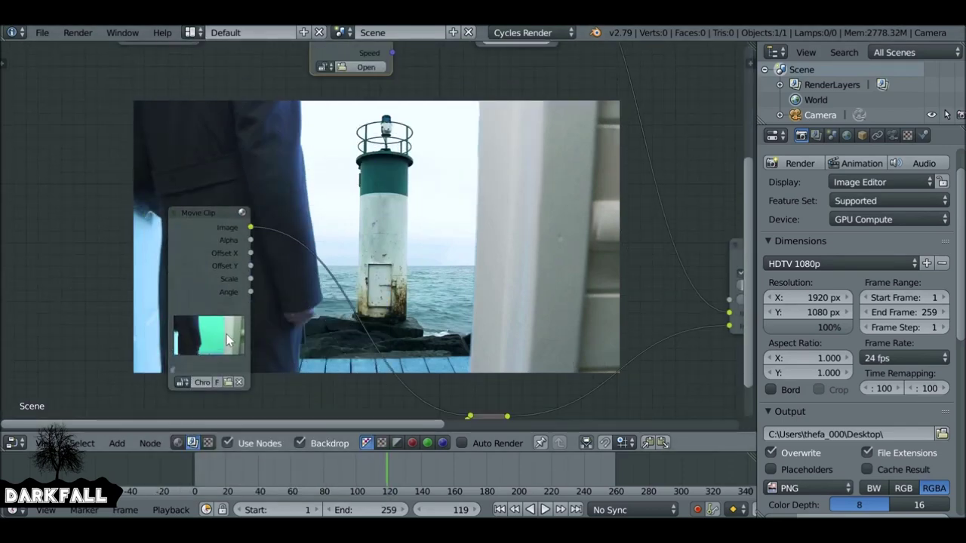
middle_click_drag(388, 140, 343, 232)
Set the Track Position node to the Chromakey - 11285.mp4 clip, the Camera object and the marker named Track.
scroll(343, 232, "up", 3)
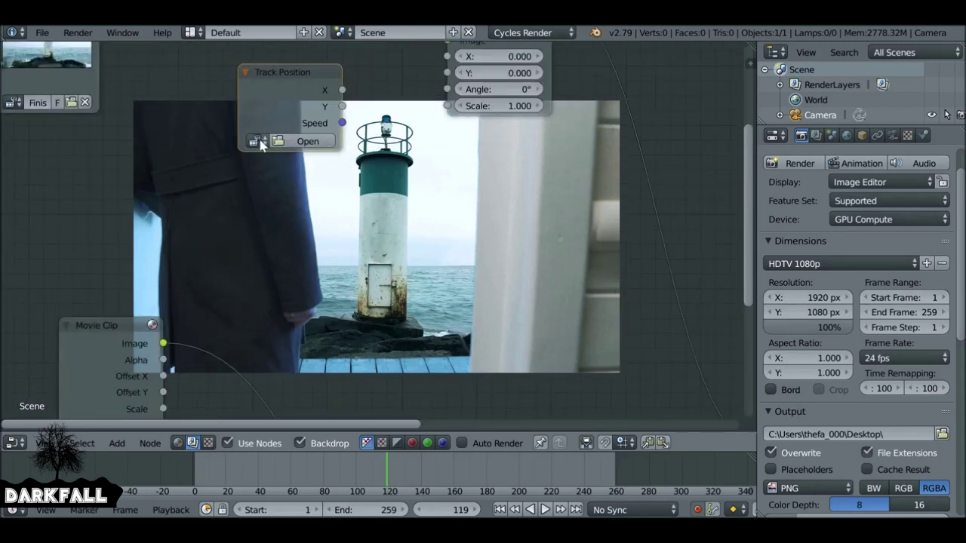
left_click(259, 141)
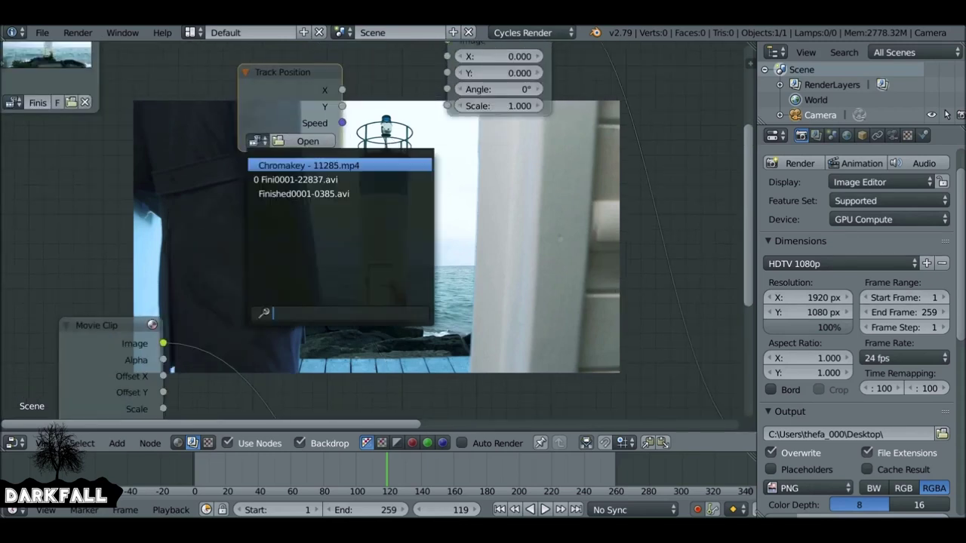
left_click(328, 166)
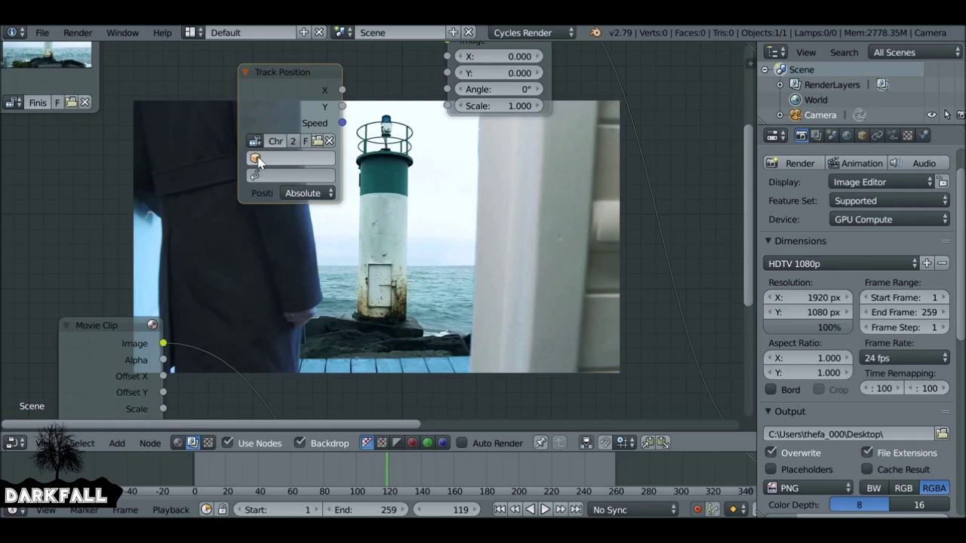
scroll(259, 160, "up", 2)
left_click(230, 149)
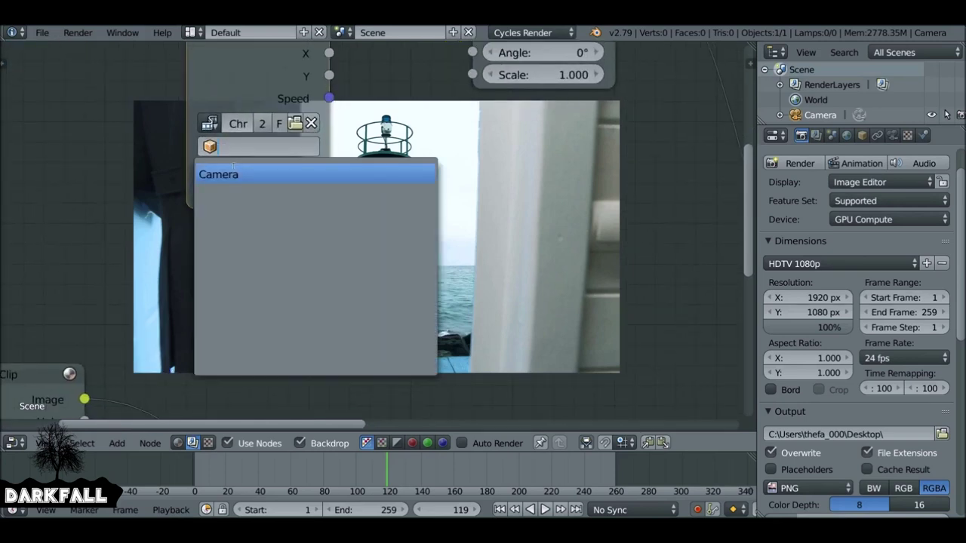
left_click(230, 175)
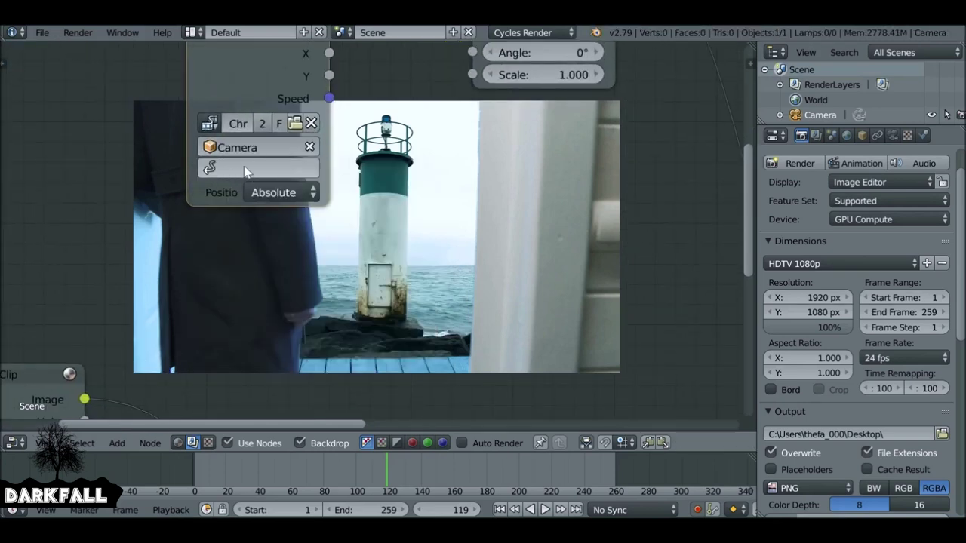
left_click(245, 169)
left_click(239, 196)
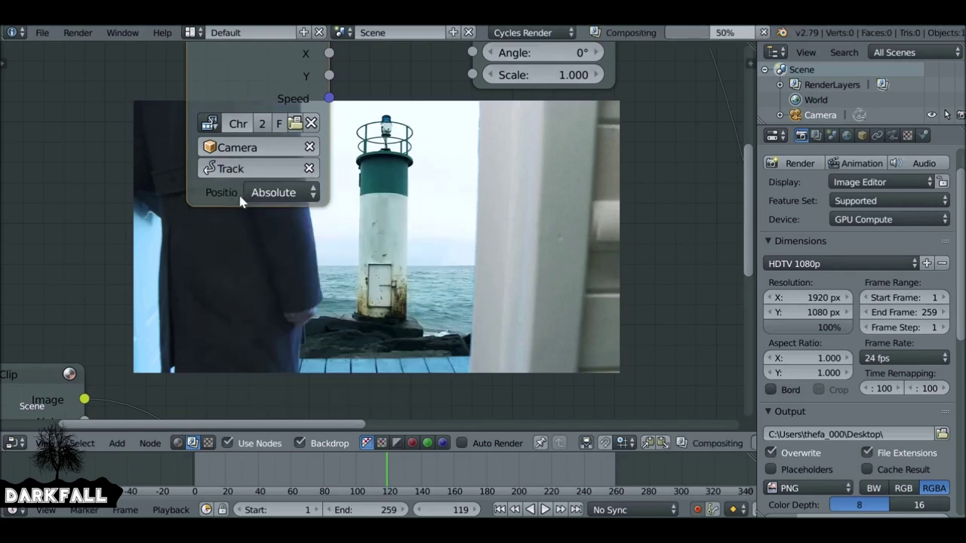
Try Fini0001-22837.avi as the Track Position node's clip, and return it to Chromakey - 11285.mp4.
left_click(210, 122)
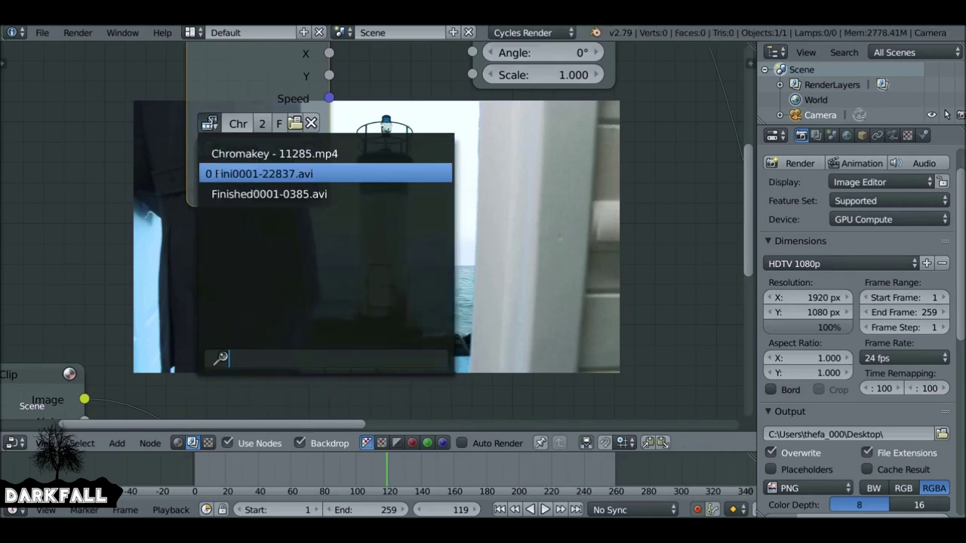
left_click(249, 173)
left_click(210, 123)
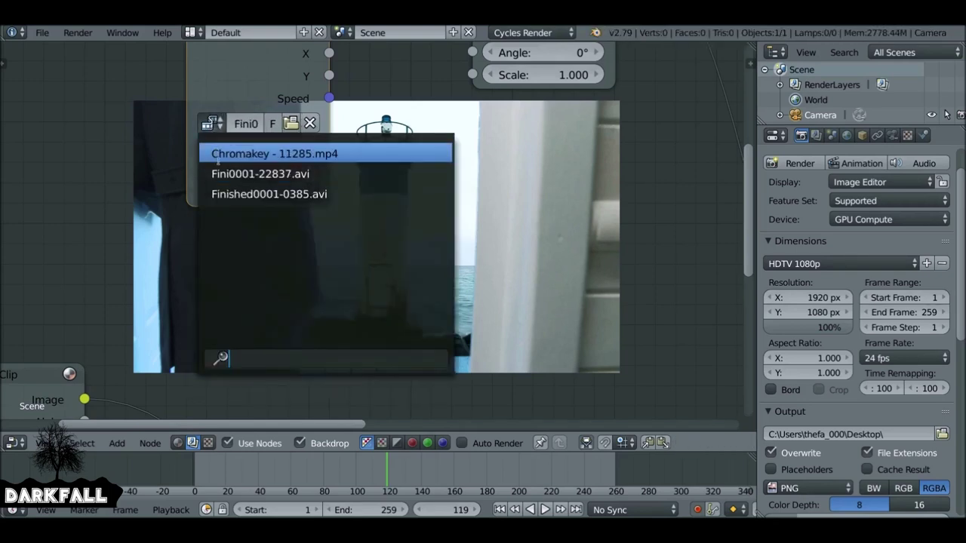
left_click(219, 154)
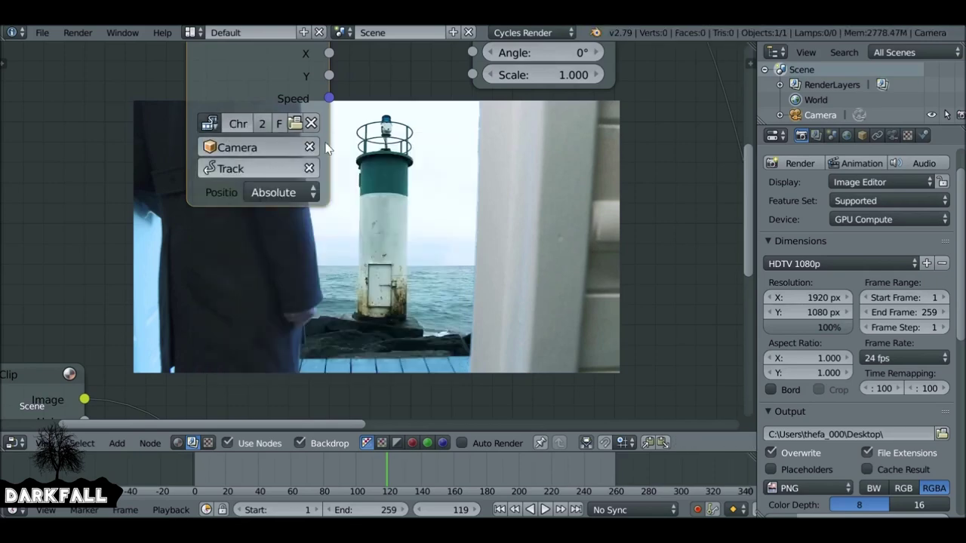
Move the Transform node farther from Track Position and link the Track Position X output to the Transform X input.
scroll(326, 144, "down", 2)
middle_click_drag(326, 144, 250, 253)
left_click_drag(220, 156, 221, 134)
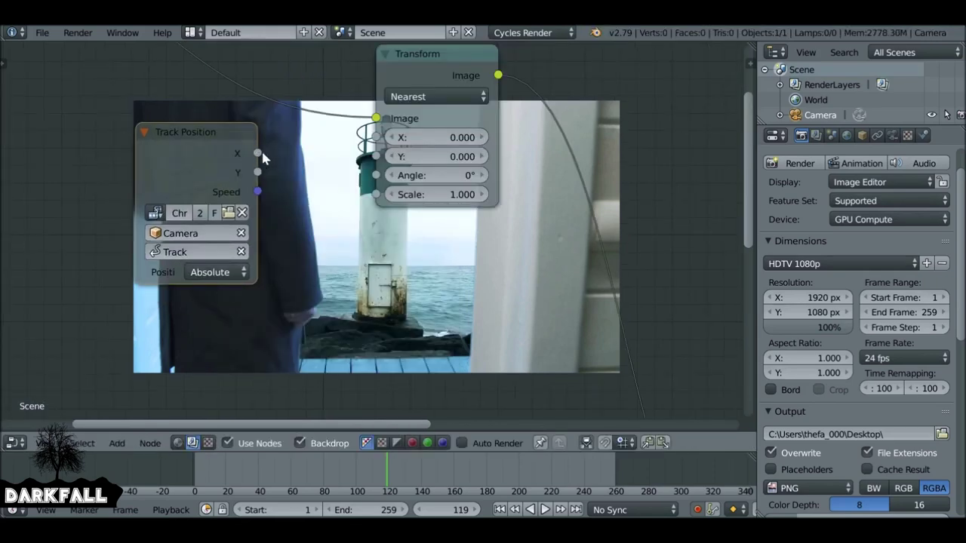
middle_click_drag(258, 155, 248, 130)
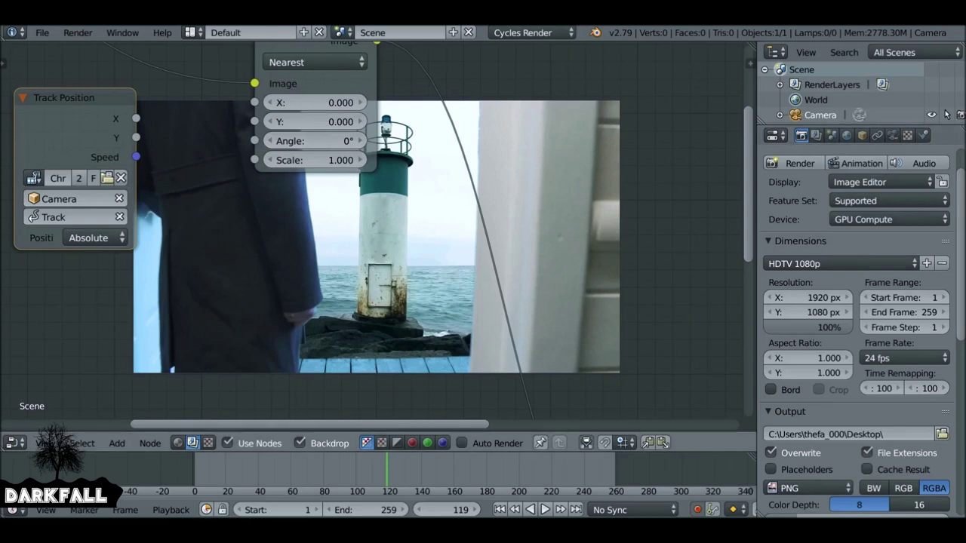
scroll(323, 94, "down", 1)
middle_click_drag(336, 132, 339, 224)
left_click_drag(323, 131, 447, 158)
middle_click_drag(447, 158, 475, 121)
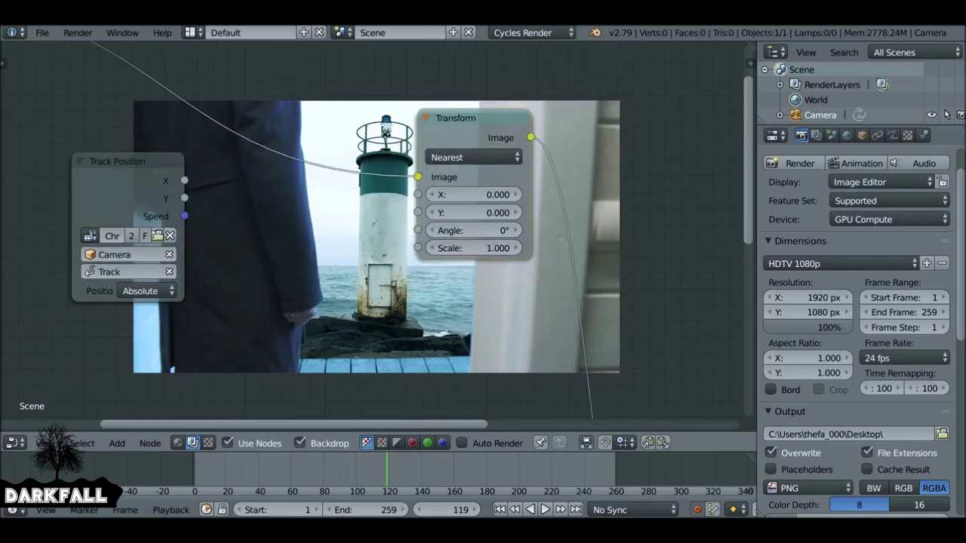
left_click_drag(185, 181, 421, 198)
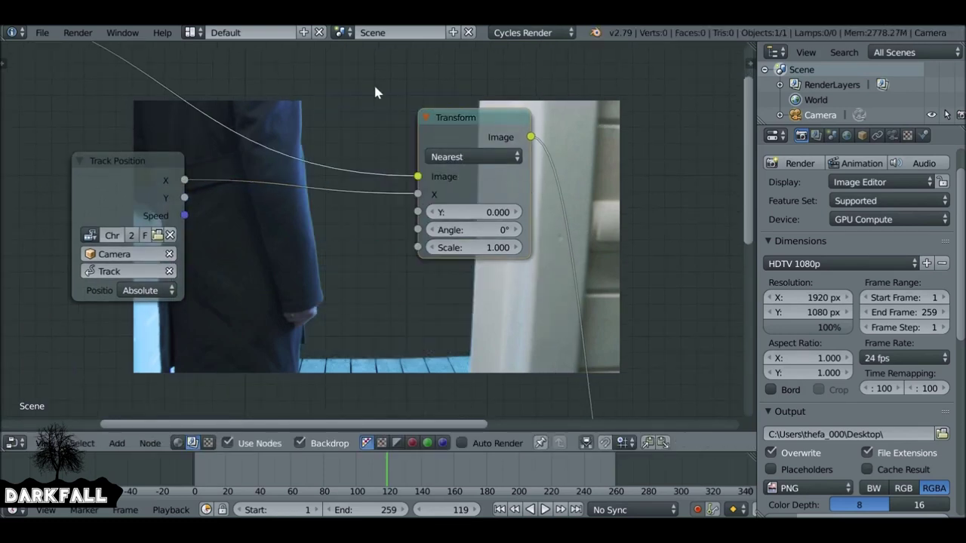
Duplicate the Transform node and insert the copy on the link between the background Movie Clip and the original Transform.
middle_click_drag(375, 91, 432, 197)
scroll(432, 198, "down", 1)
key("g")
left_click(512, 149)
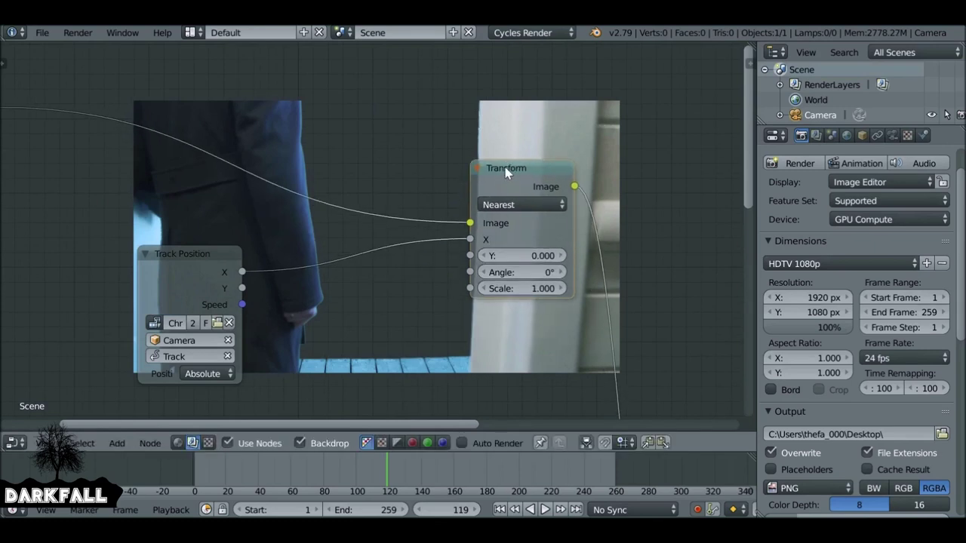
key("shift+d")
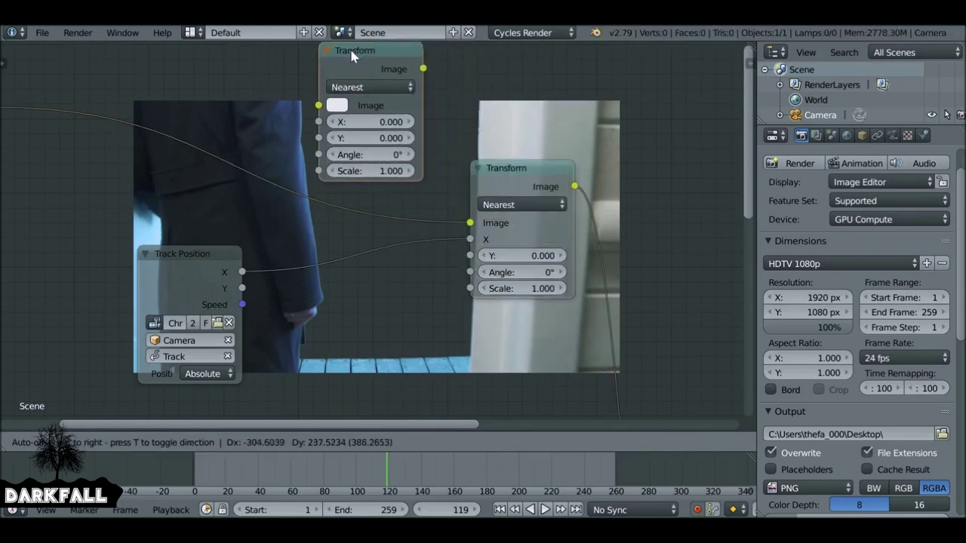
left_click(282, 78)
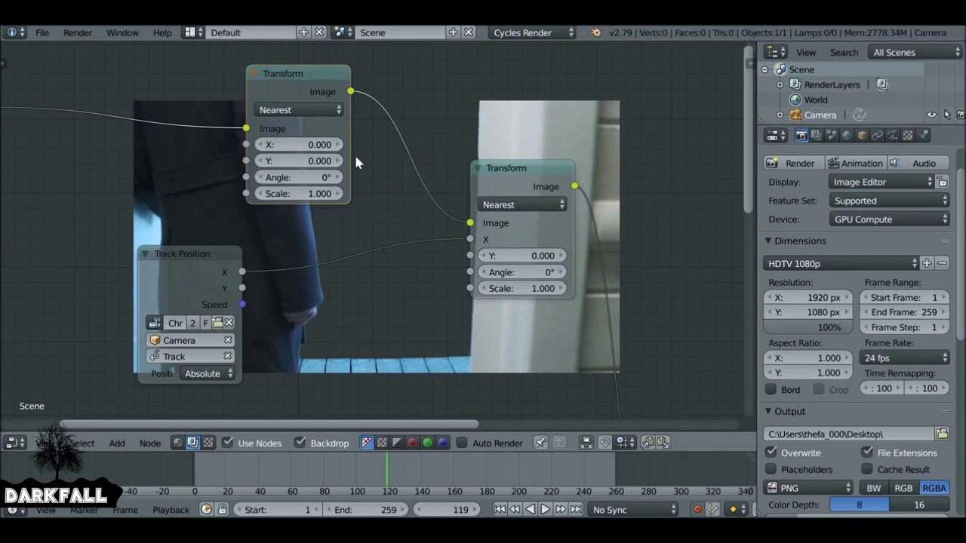
Adjust the duplicated Transform node's X offset to -1651.4 to bring the background back into the doorway.
mouse_move(307, 144)
left_mouse_down()
mouse_move(269, 144)
mouse_move(317, 141)
mouse_move(284, 142)
mouse_move(321, 151)
left_mouse_up()
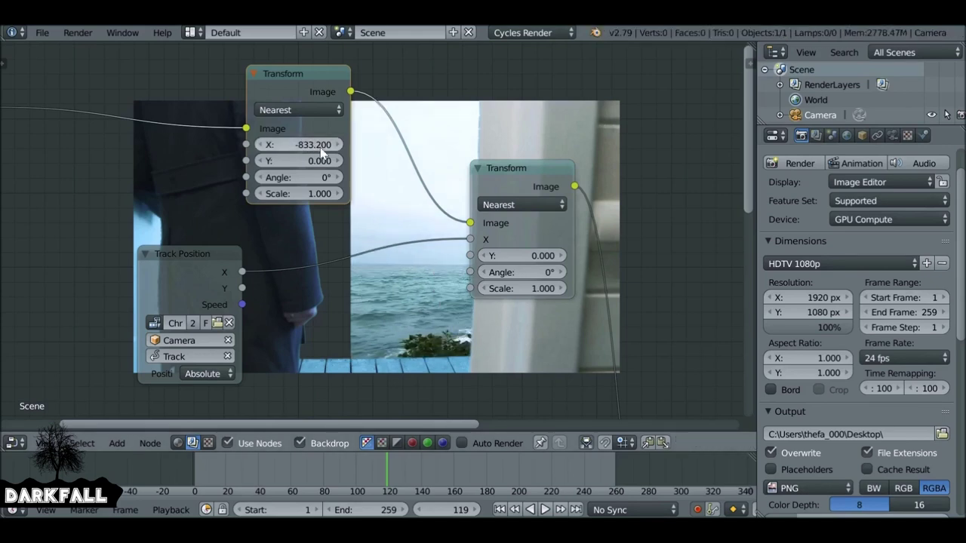
left_click(319, 145)
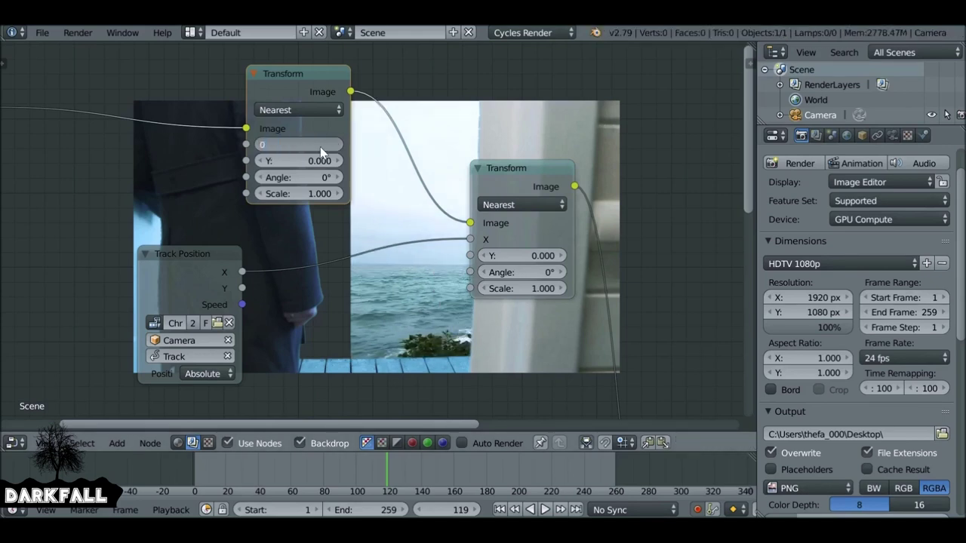
type("0")
key("Return")
left_click_drag(291, 145, 326, 145)
left_click(298, 147)
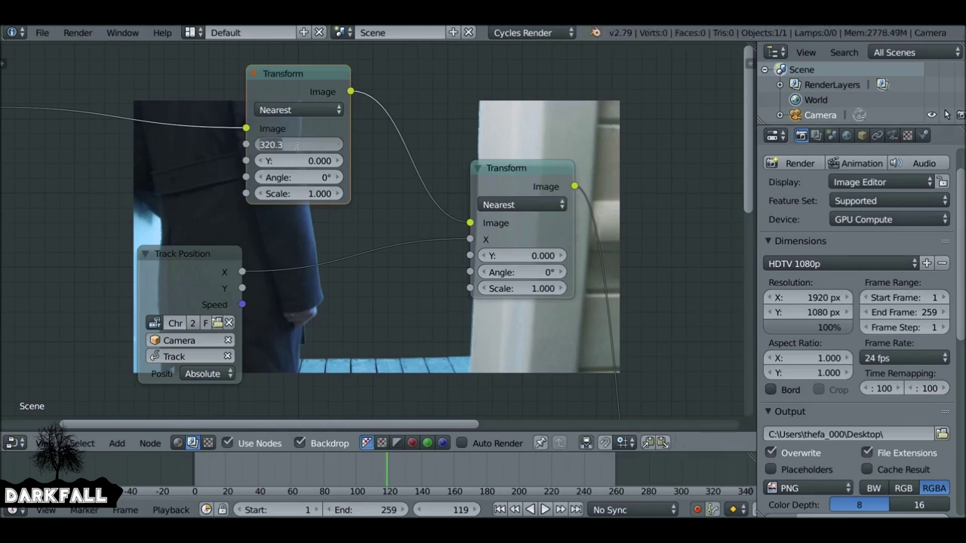
type("-783.2")
key("Return")
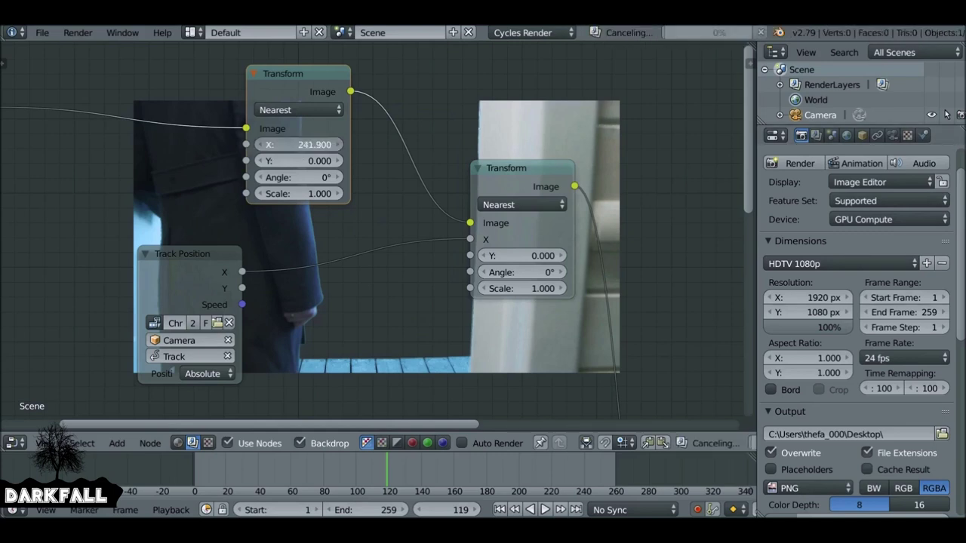
left_click_drag(297, 145, 271, 144)
Link Track Position's Y output to the second Transform's Y input and set the duplicate's Y offset to about -468.5.
left_click_drag(242, 289, 470, 256)
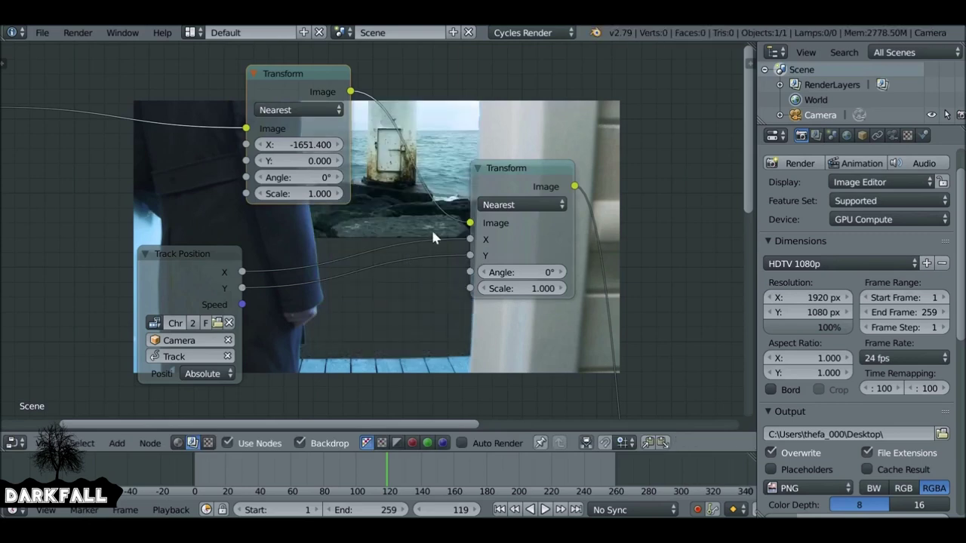
left_click_drag(311, 163, 247, 164)
Check at frames 85, 159 and 136 how the lighthouse background follows the doorway's motion.
middle_click_drag(384, 263, 390, 31)
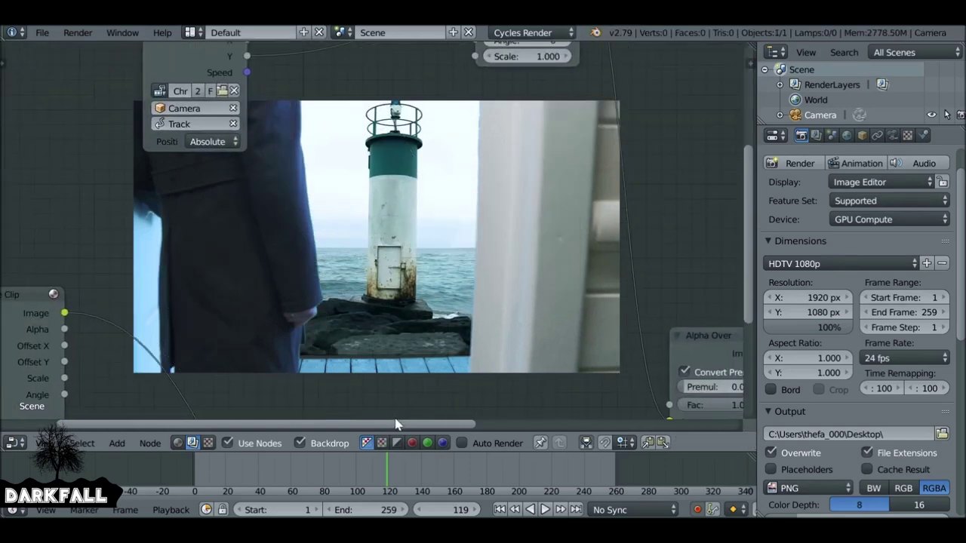
left_click(332, 471)
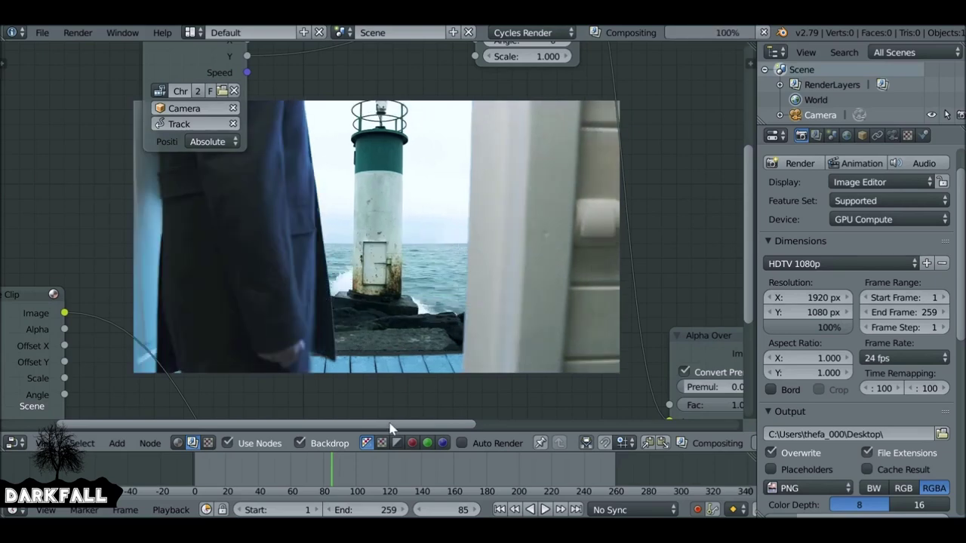
left_click(338, 473)
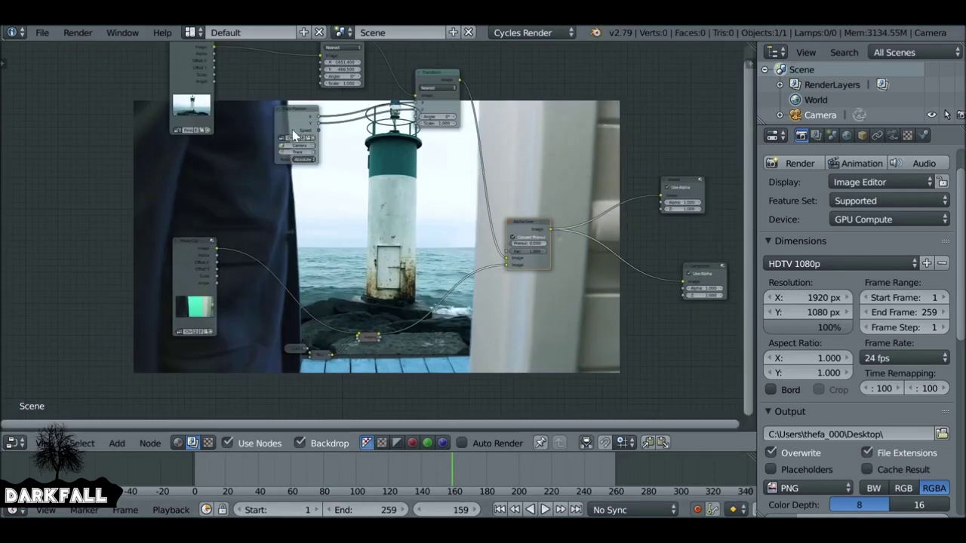
left_click(415, 471)
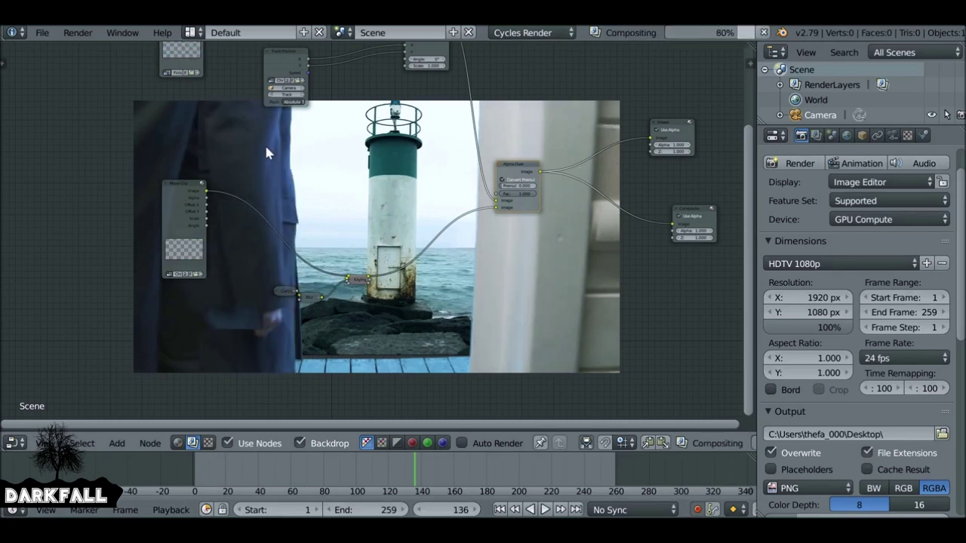
Move the chroma-key footage's Movie Clip node farther away from the Keying node to make room between them.
middle_click_drag(274, 139, 316, 91)
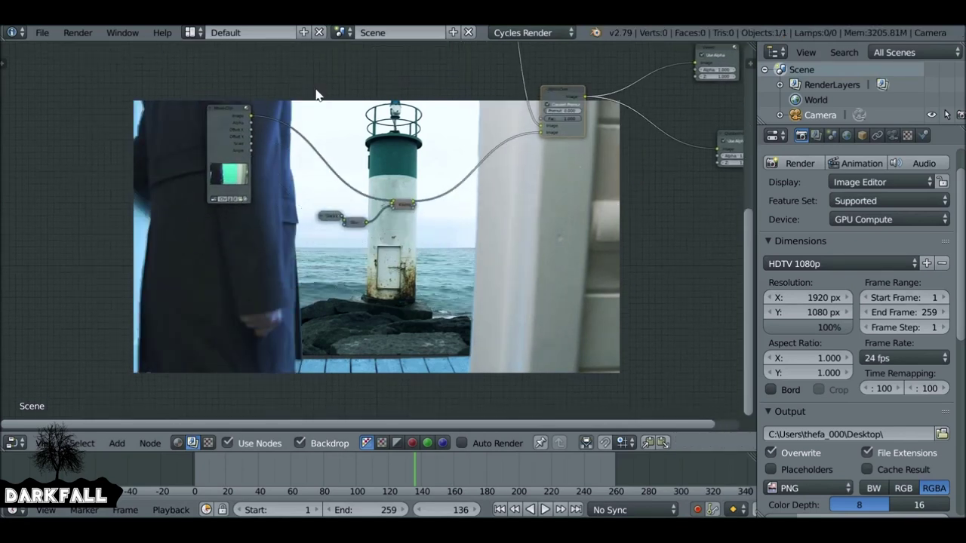
middle_click_drag(261, 229, 264, 177)
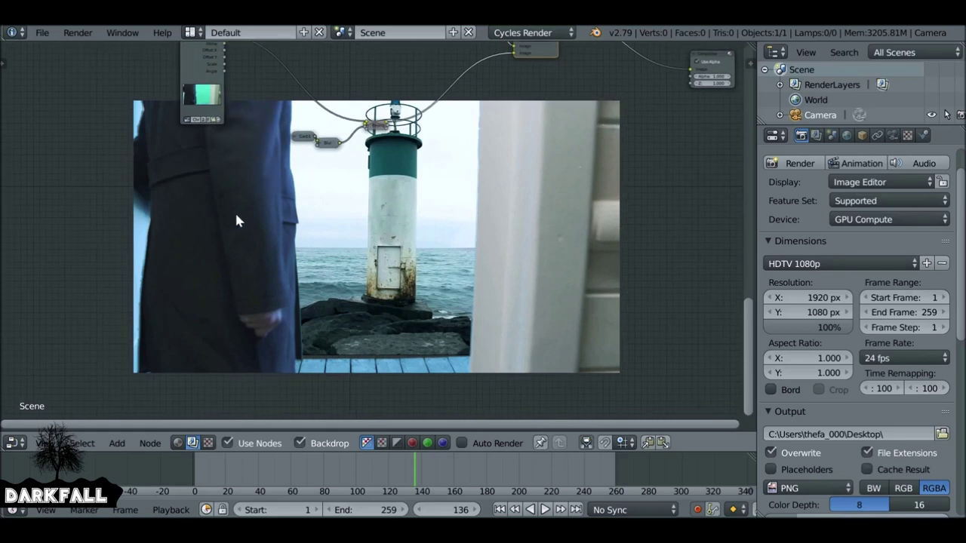
middle_click_drag(349, 112, 381, 223)
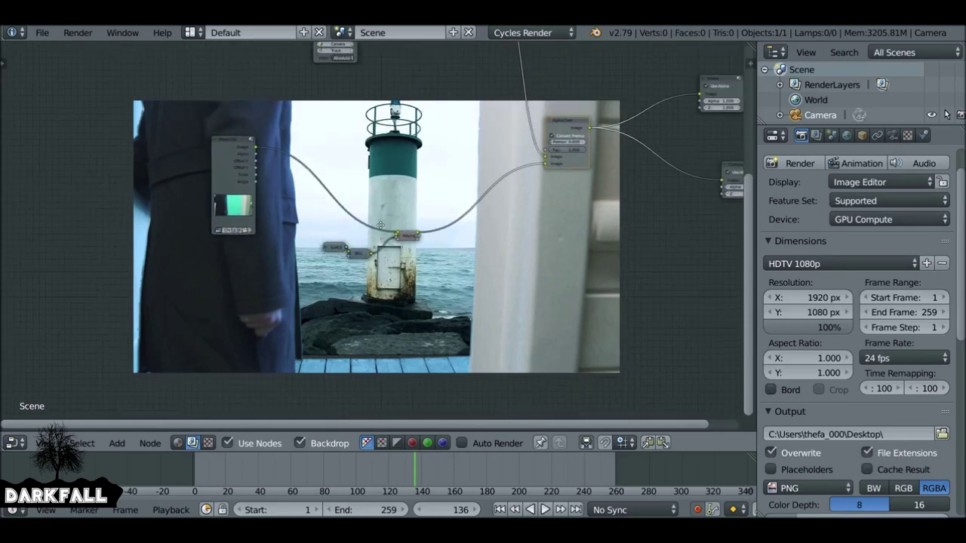
scroll(380, 224, "down", 1)
left_click_drag(237, 157, 177, 155)
Insert a Hue Correct node between the chroma-key Movie Clip and Keying nodes, spacing the nodes apart around it.
scroll(224, 166, "up", 5)
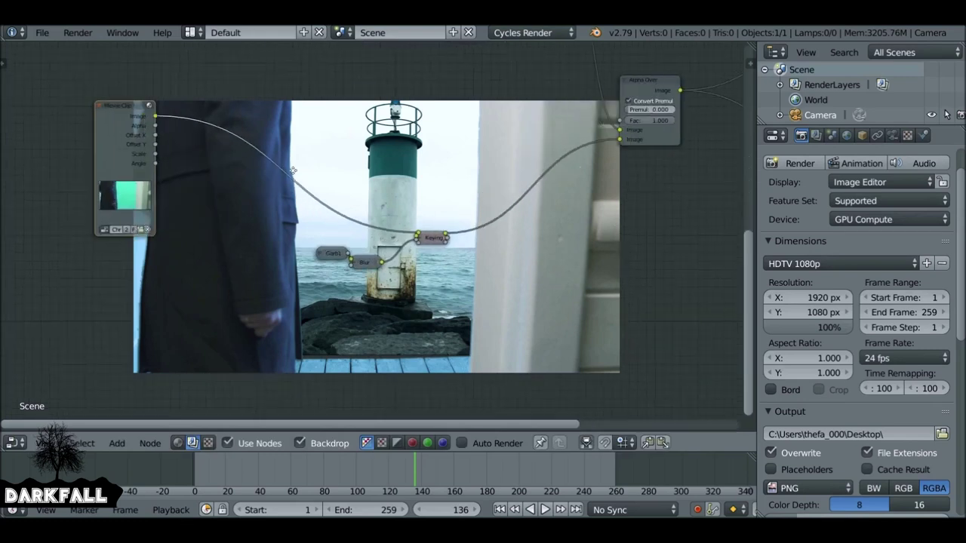
middle_click_drag(286, 178, 345, 177)
scroll(345, 177, "up", 4)
middle_click_drag(391, 125, 377, 160)
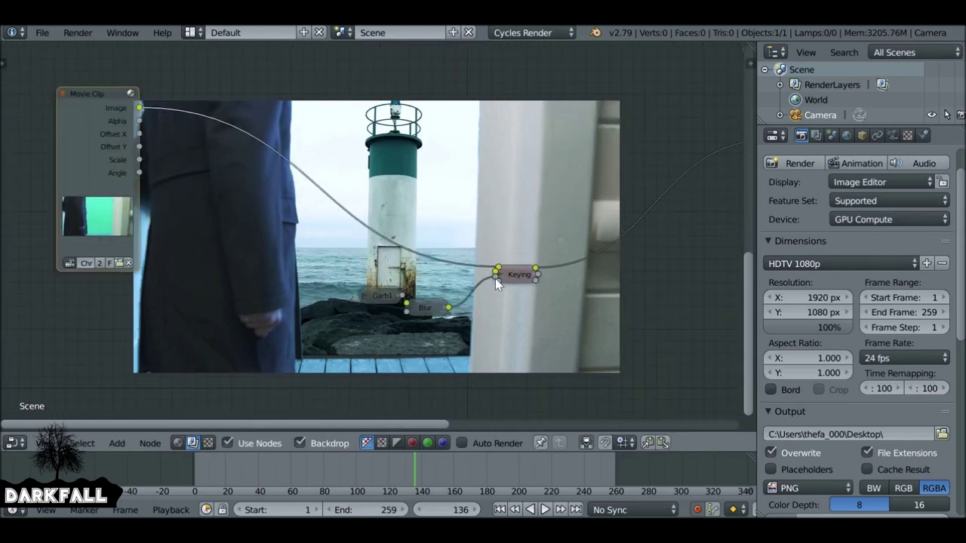
key("shift+a")
mouse_move(246, 200)
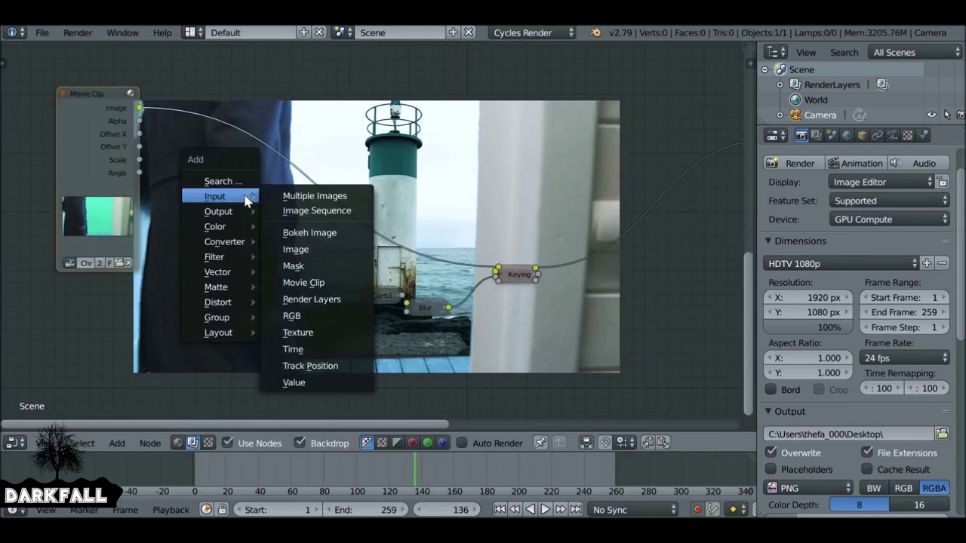
mouse_move(217, 232)
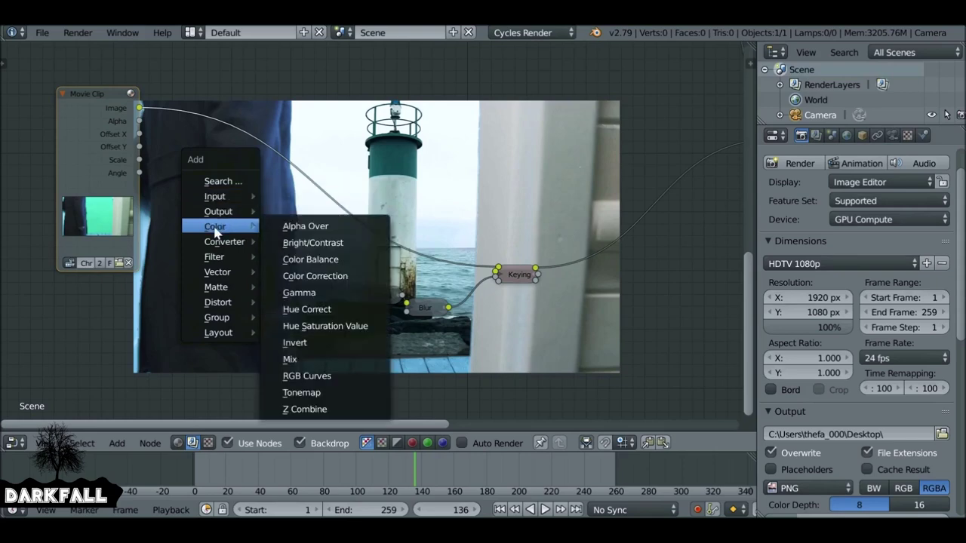
left_click(317, 311)
left_click(187, 109)
left_click_drag(89, 122, 1, 132)
scroll(156, 157, "up", 5)
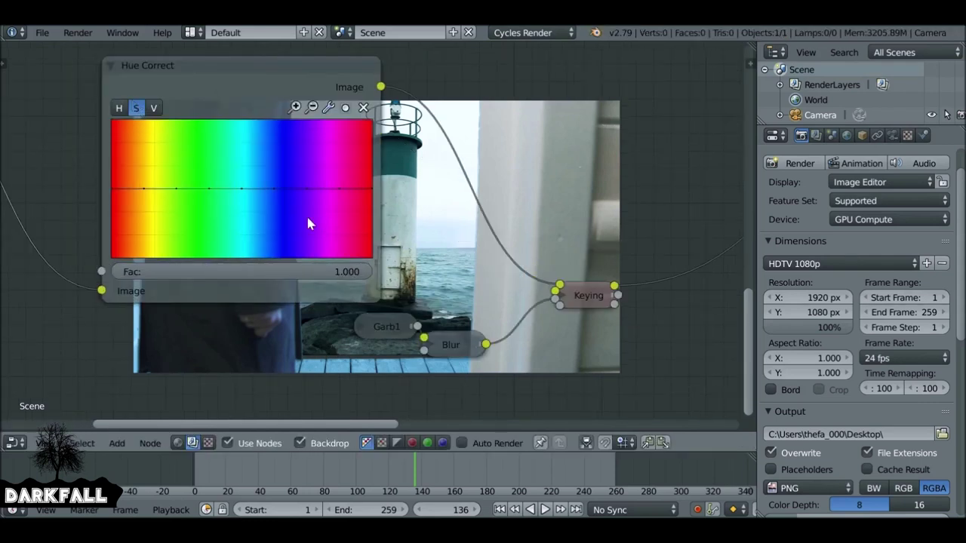
left_click_drag(250, 73, 456, 73)
Lower the blue point of the Hue Correct saturation curve to X 0.62944, Y 0.28333 to desaturate the coat's blue tint.
scroll(468, 120, "up", 2)
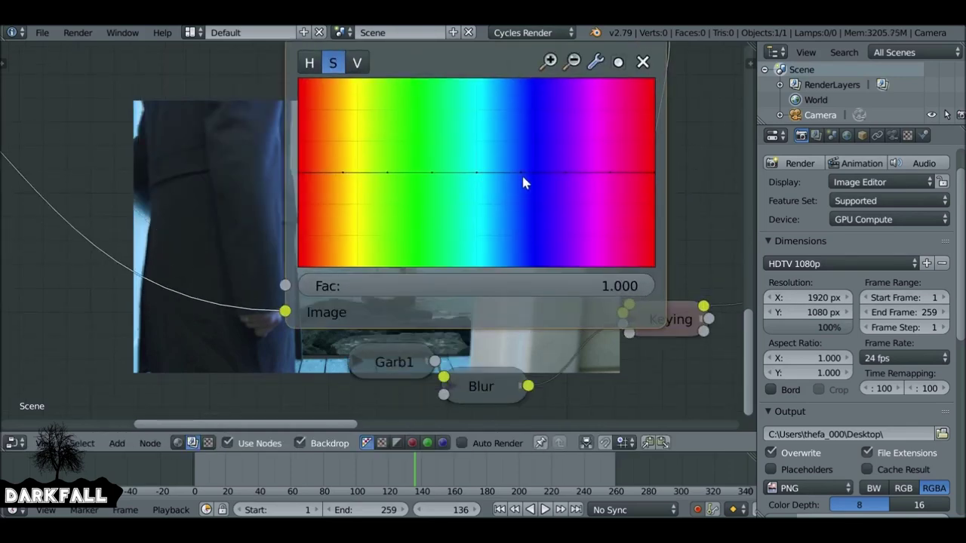
middle_click_drag(524, 181, 554, 97)
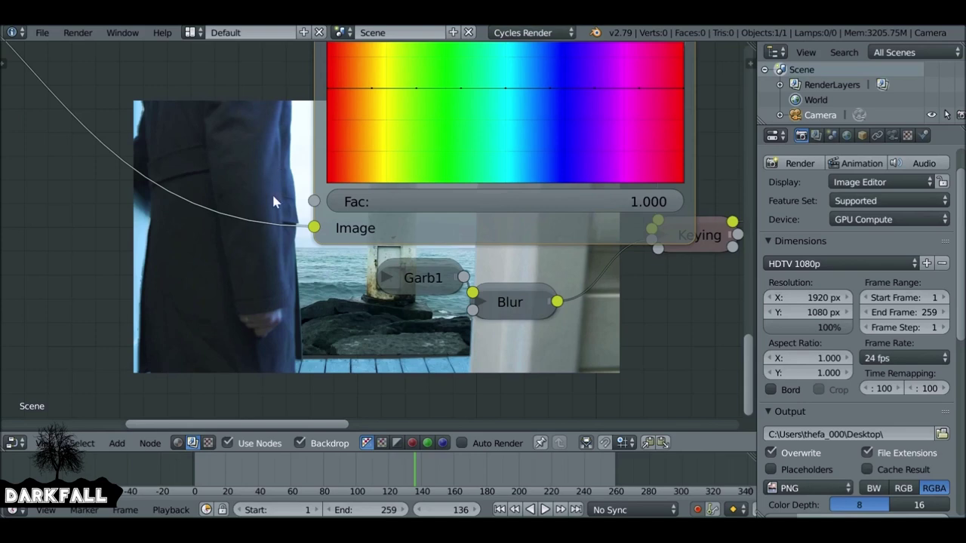
middle_click_drag(527, 111, 494, 149)
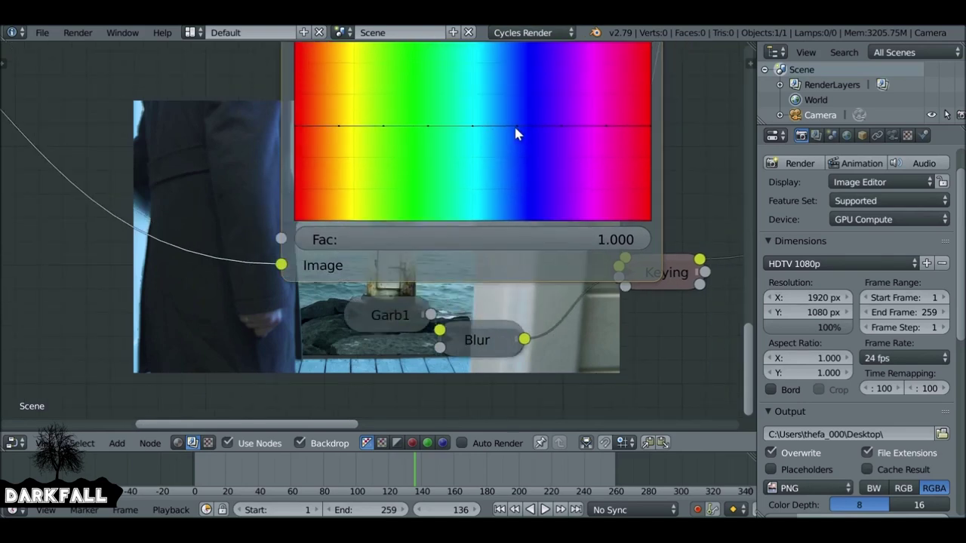
left_click_drag(518, 126, 517, 148)
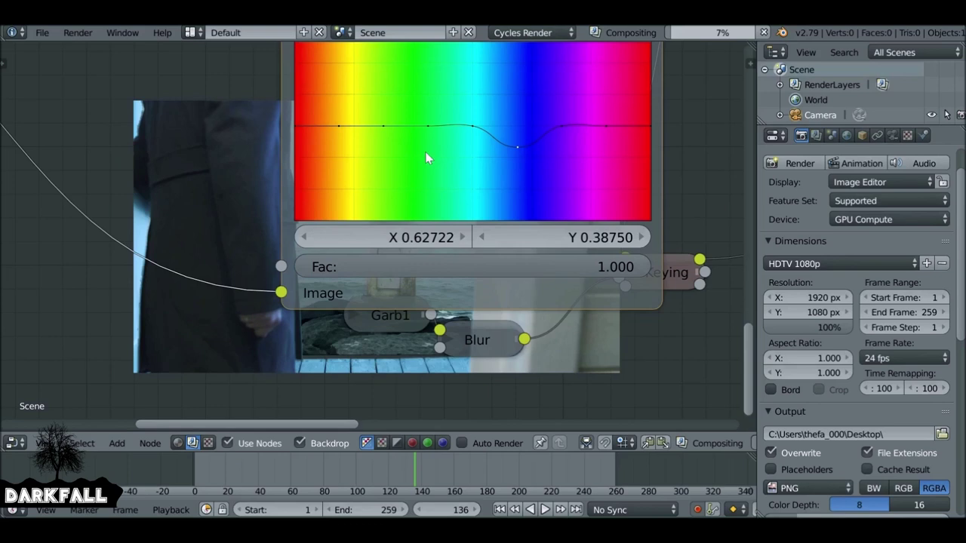
middle_click_drag(215, 141, 259, 132)
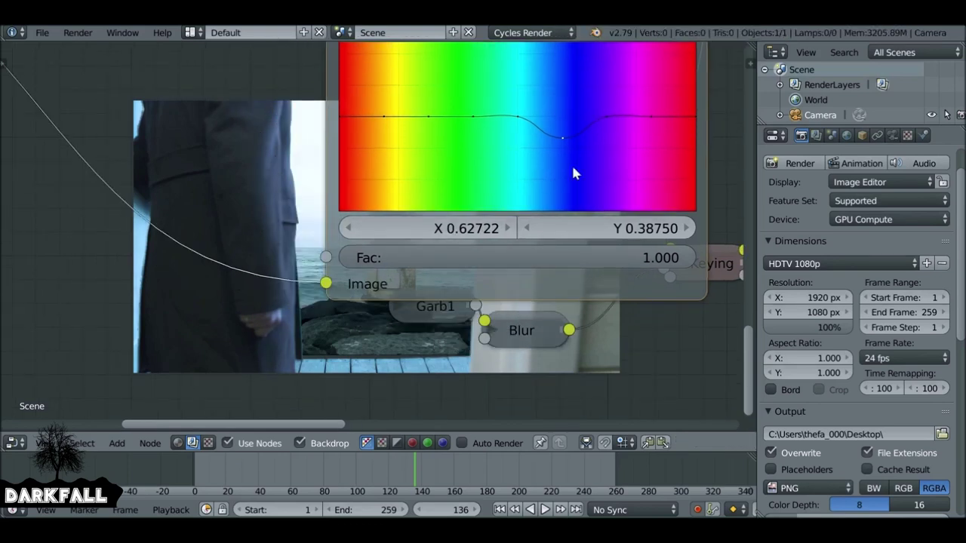
mouse_move(566, 145)
left_mouse_down()
mouse_move(563, 168)
mouse_move(563, 157)
left_mouse_up()
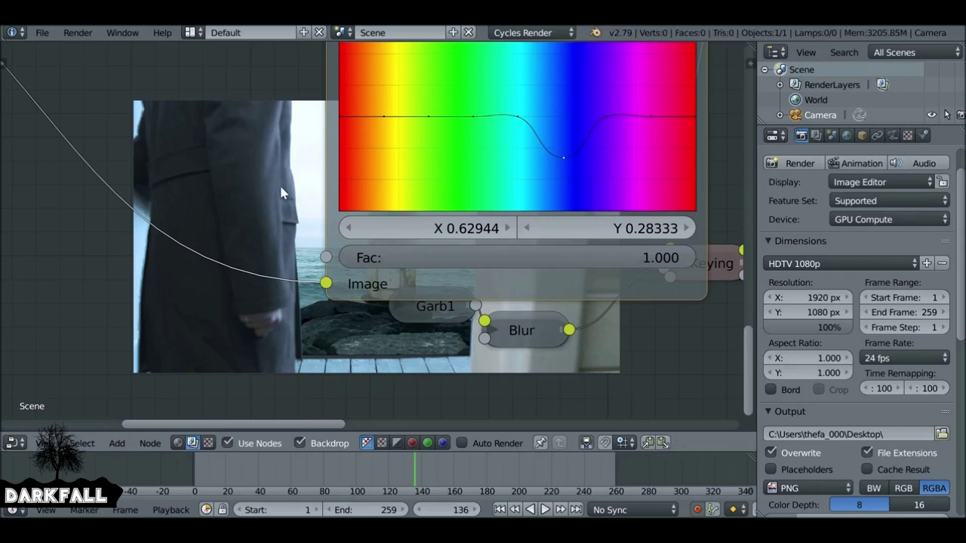
scroll(282, 194, "down", 3)
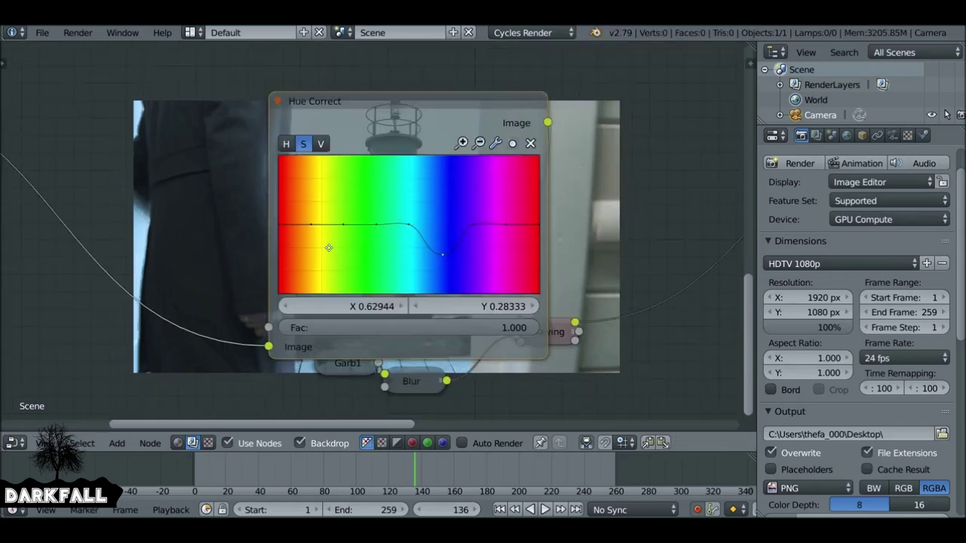
scroll(379, 174, "down", 2)
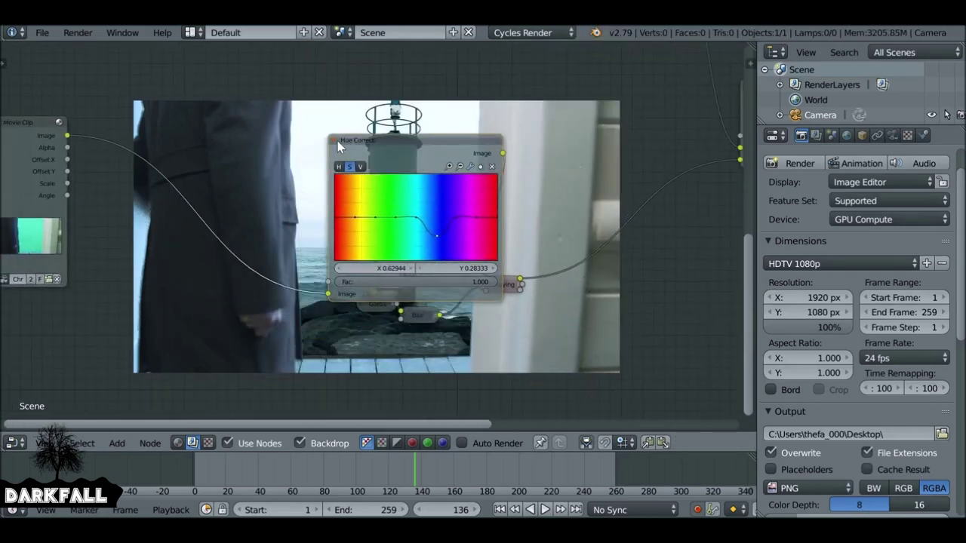
Collapse the Hue Correct node nearer the chroma-key Movie Clip and insert a Mix node between it and the Keying node.
key("h")
left_click_drag(360, 149, 264, 156)
key("shift+a")
mouse_move(380, 122)
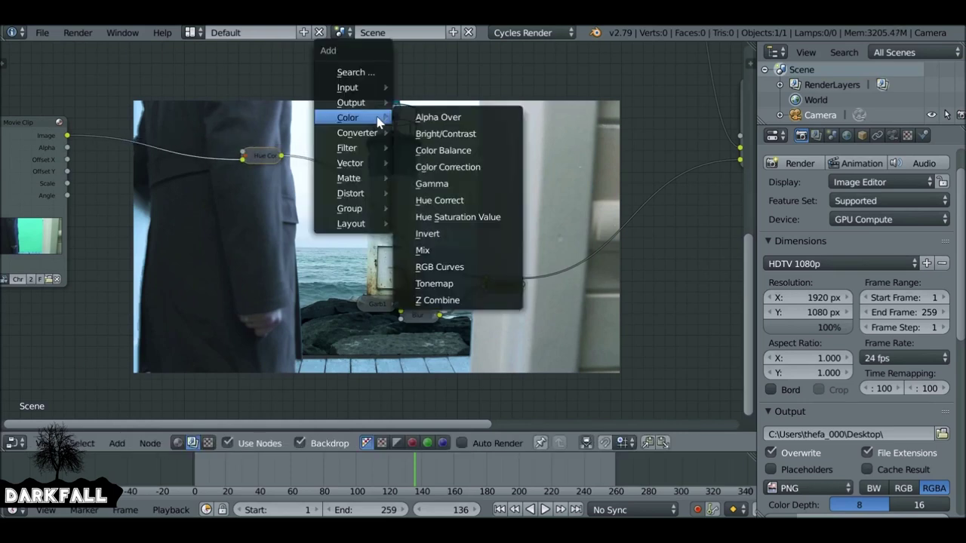
left_click(423, 252)
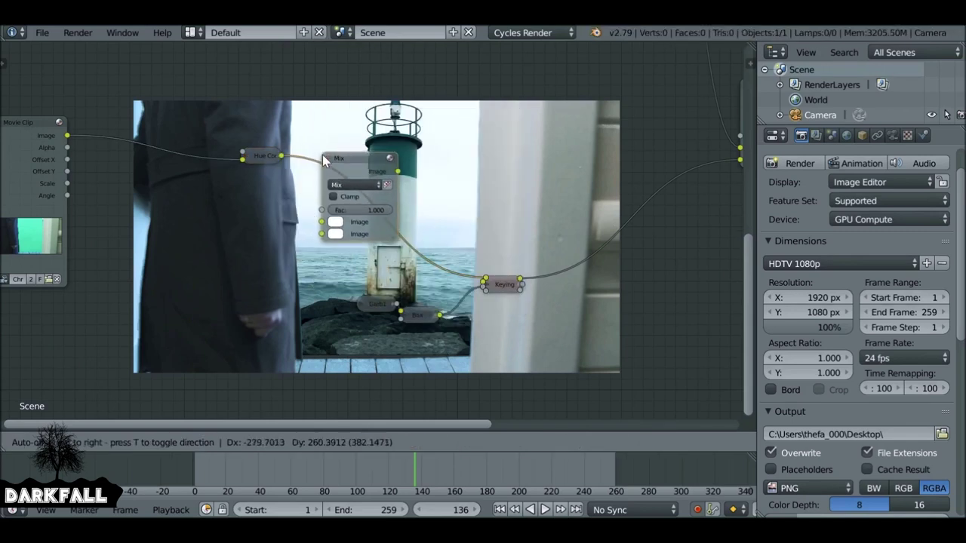
left_click(325, 162)
scroll(325, 162, "up", 3)
middle_click_drag(325, 163, 315, 137)
Link the Hue Correct output to the Mix node's second image input as well, routing that link through a new RGB to BW node.
left_click(221, 114)
left_click_drag(220, 114, 305, 215)
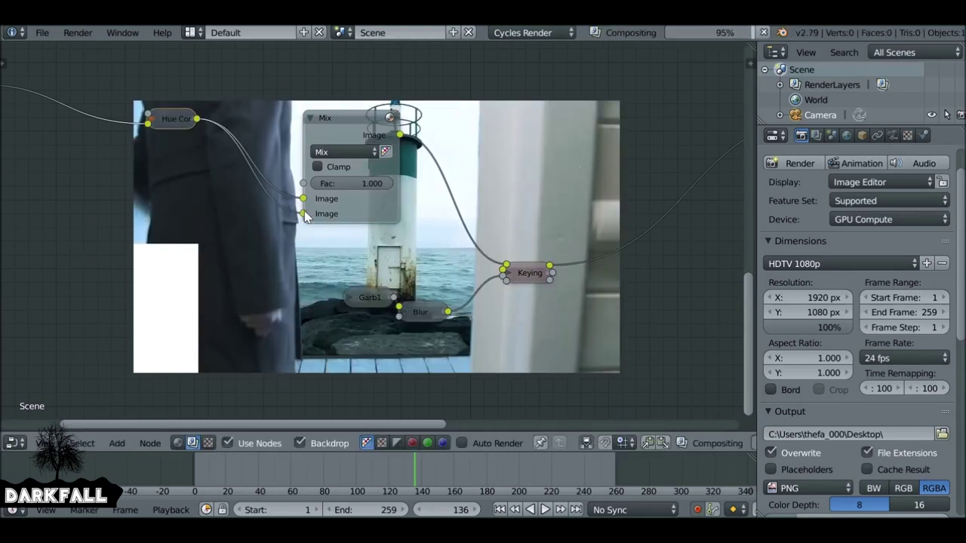
key("shift+a")
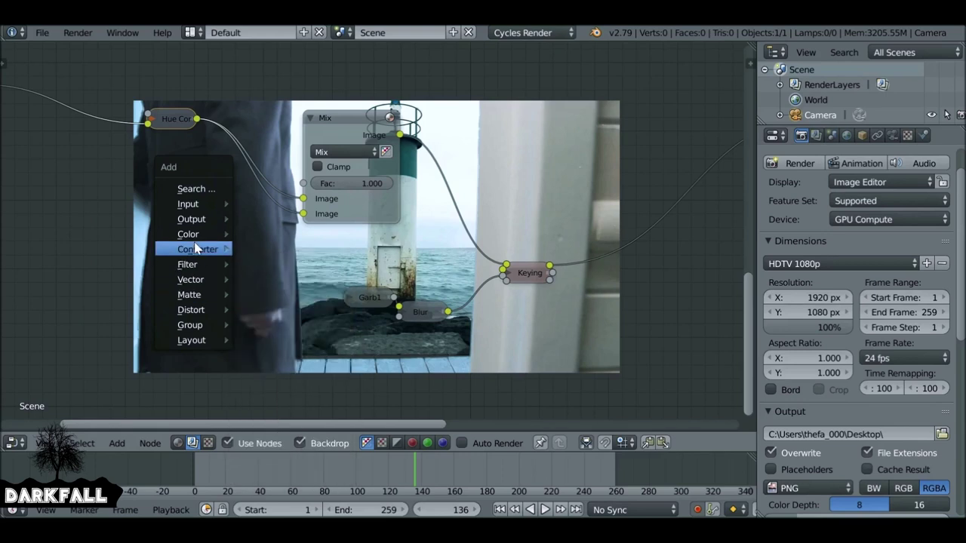
mouse_move(197, 249)
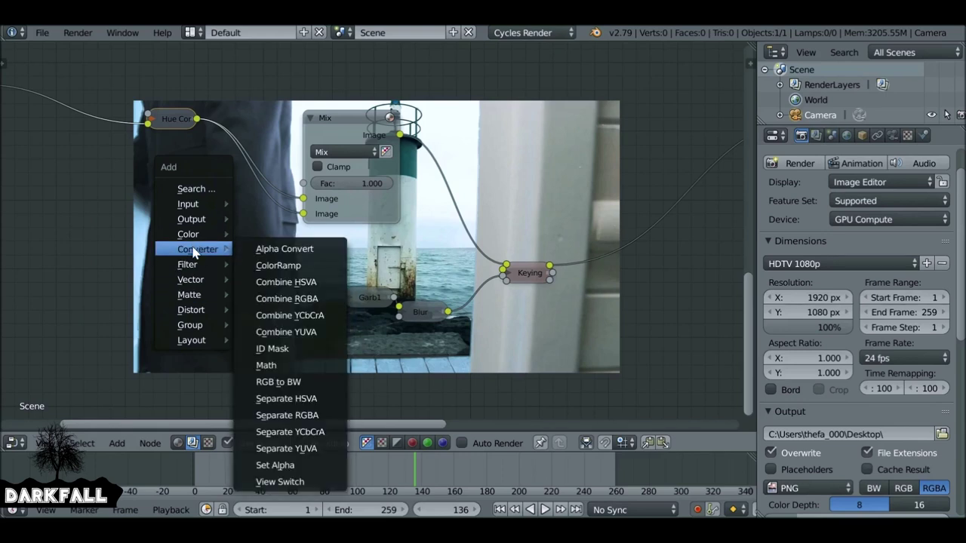
left_click(278, 381)
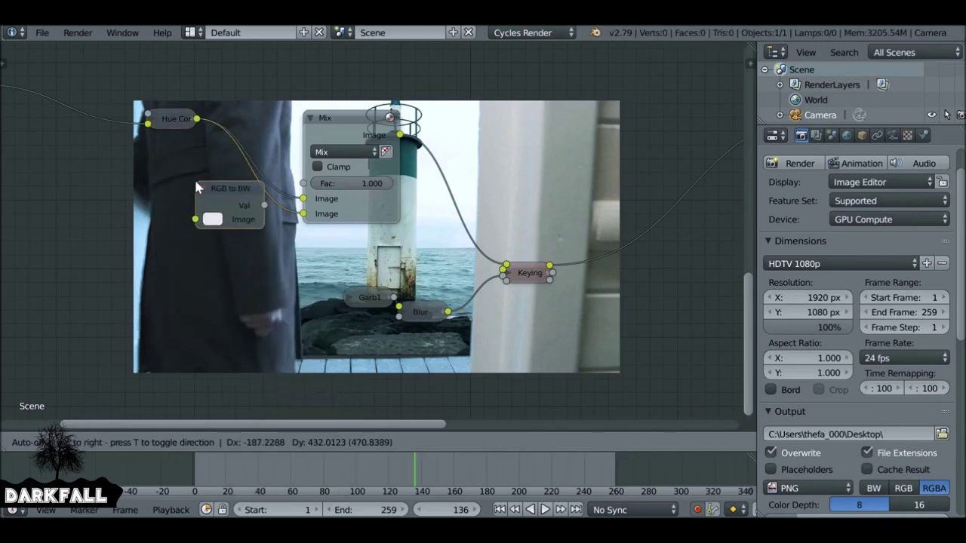
left_click(194, 178)
Set the Mix node's blend type to Soft Light and reduce its factor to about 0.48.
left_click(361, 160)
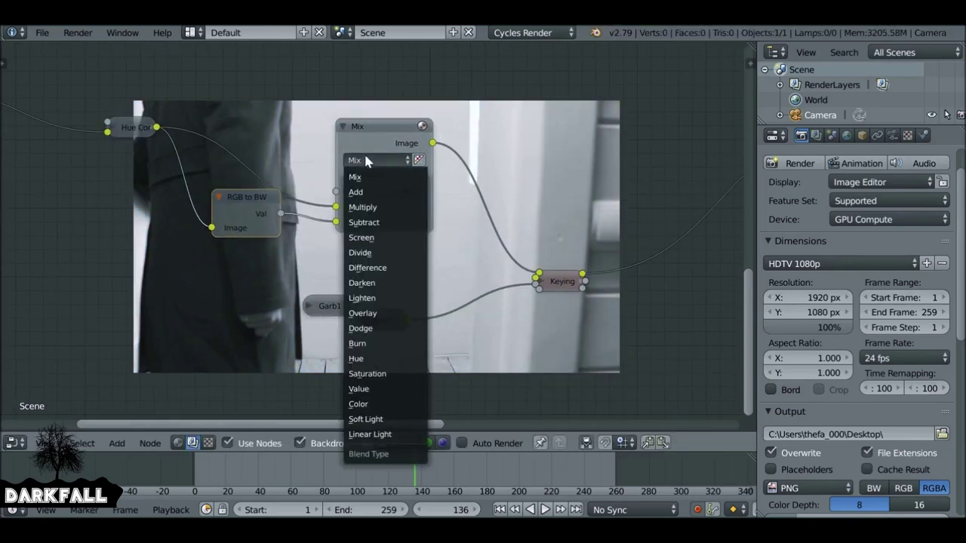
left_click(374, 421)
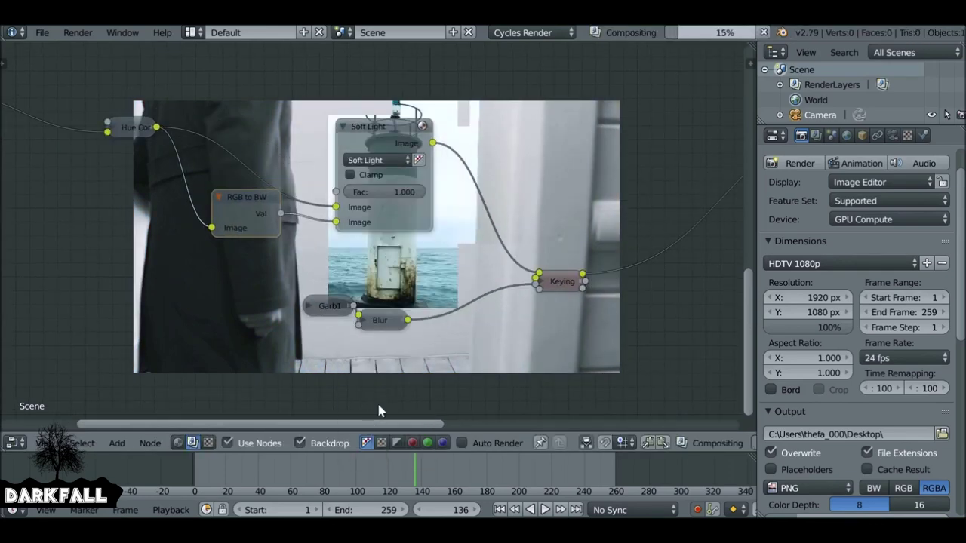
middle_click_drag(254, 366, 254, 275)
middle_click_drag(315, 174, 264, 317)
left_click_drag(367, 245, 312, 239)
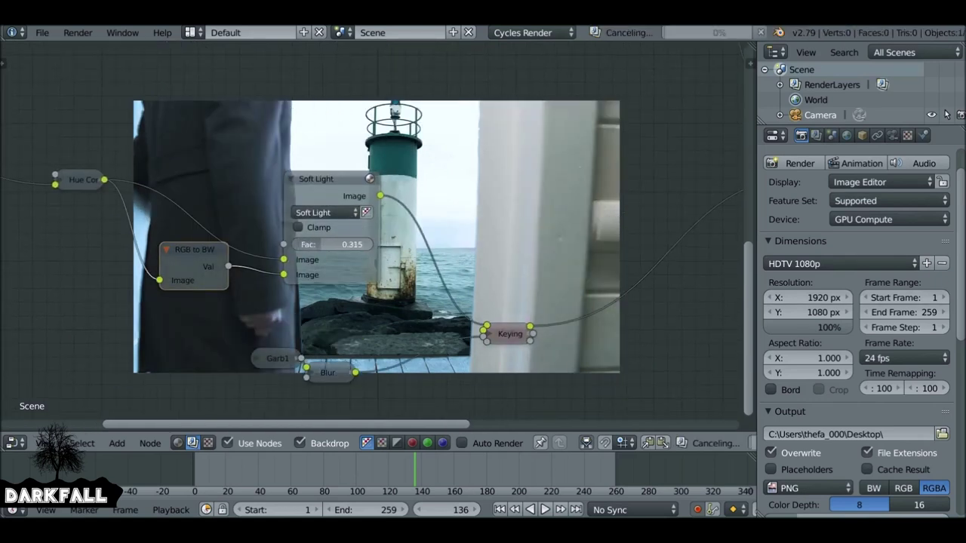
Spread out the lighthouse Movie Clip, Alpha Over, Viewer and Composite nodes to make room after the Alpha Over node.
key("Home")
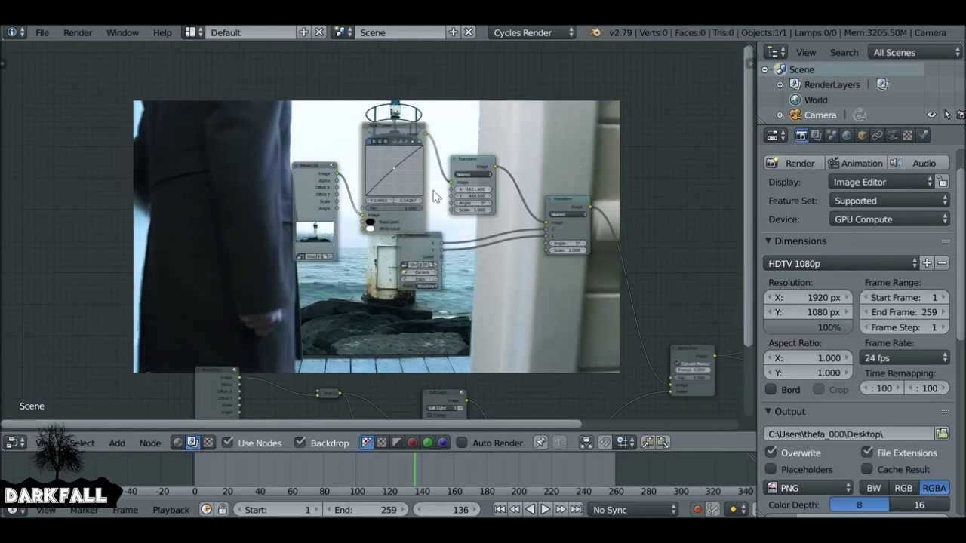
left_click_drag(319, 266, 293, 236)
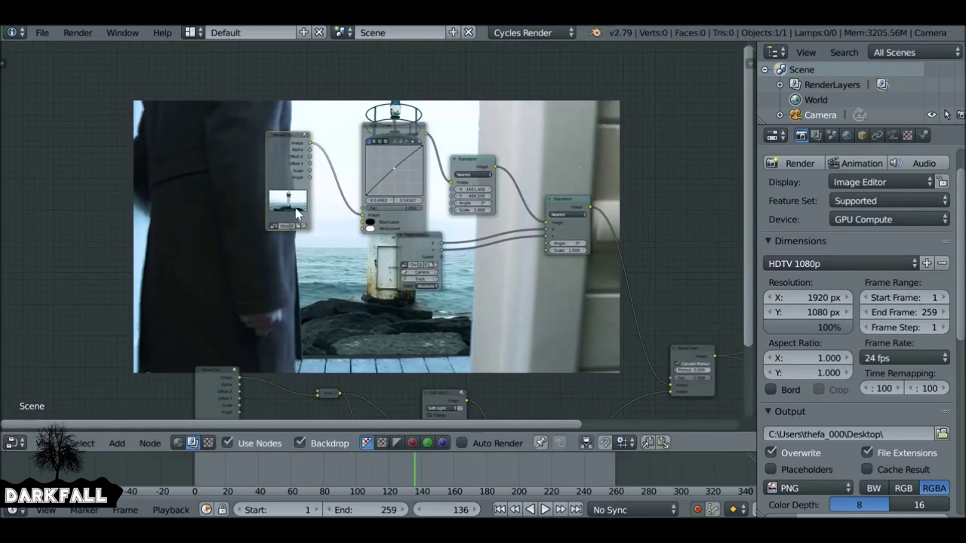
left_click_drag(283, 161, 285, 170)
middle_click_drag(487, 227, 262, 185)
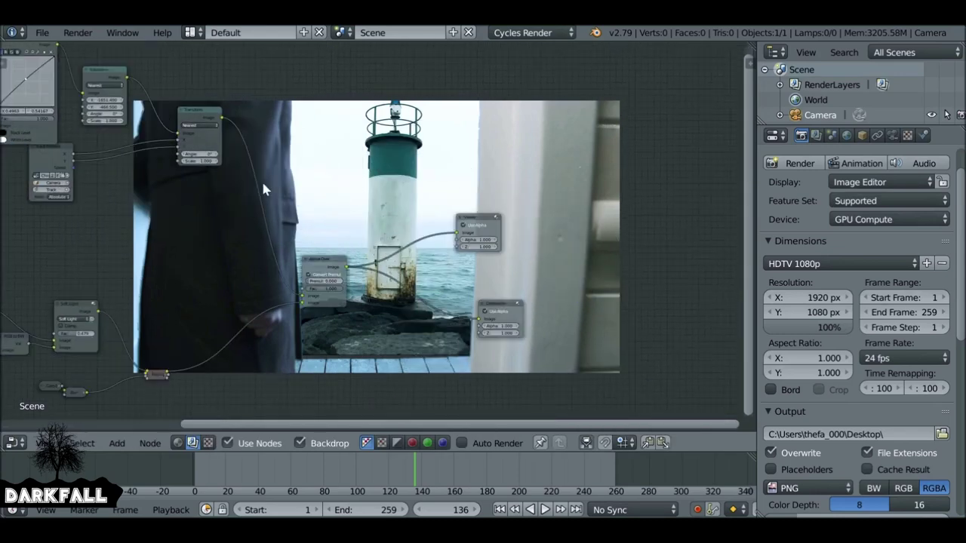
left_click_drag(329, 270, 312, 267)
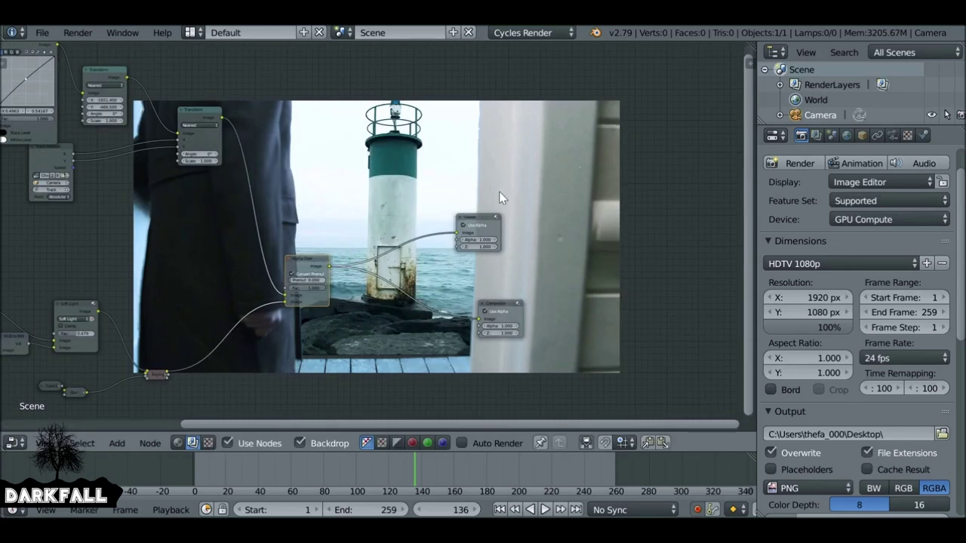
left_click_drag(482, 223, 579, 196)
left_click_drag(507, 303, 644, 268)
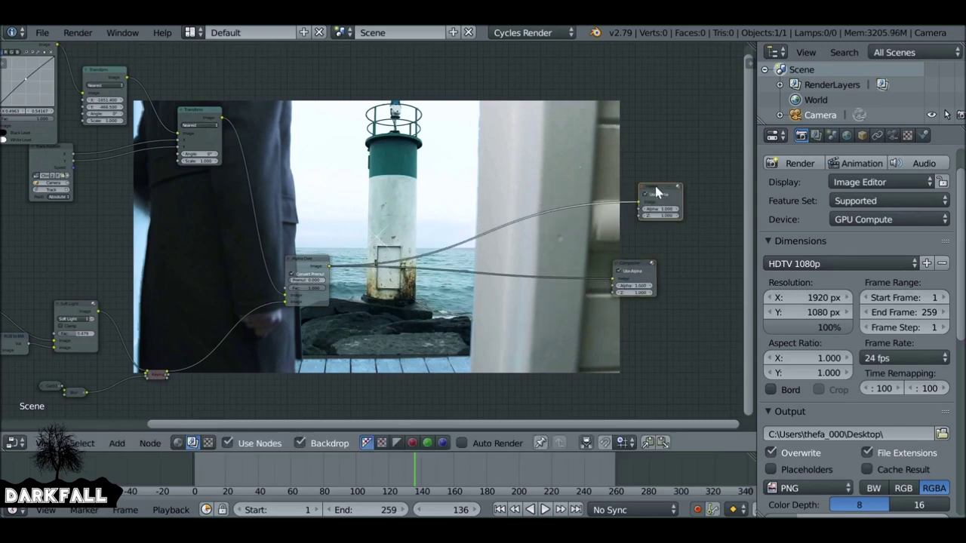
Insert a Color Balance node after the Alpha Over node so it feeds both the Viewer and Composite nodes.
scroll(385, 262, "up", 2)
middle_click_drag(383, 214, 318, 207)
key("shift+a")
mouse_move(320, 211)
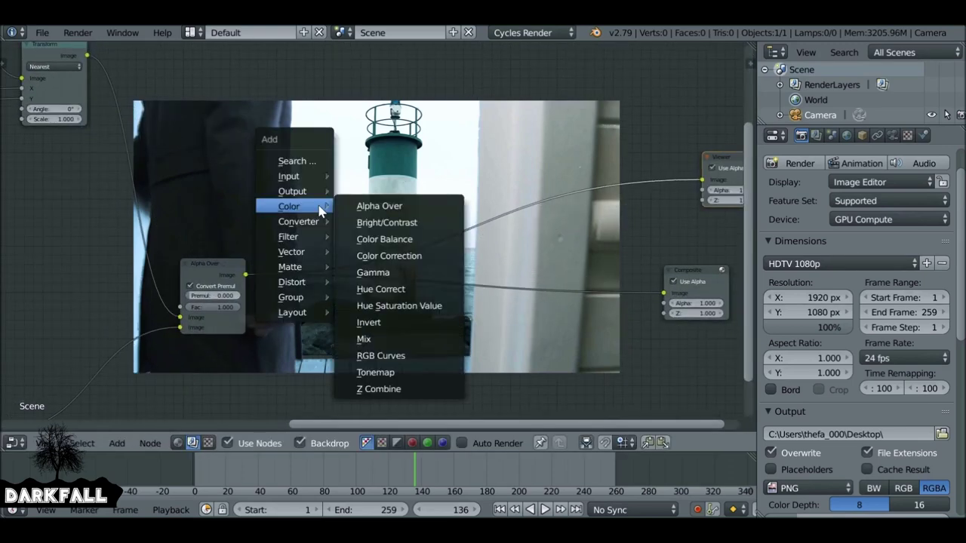
left_click(384, 239)
left_click(464, 276)
scroll(392, 192, "up", 3)
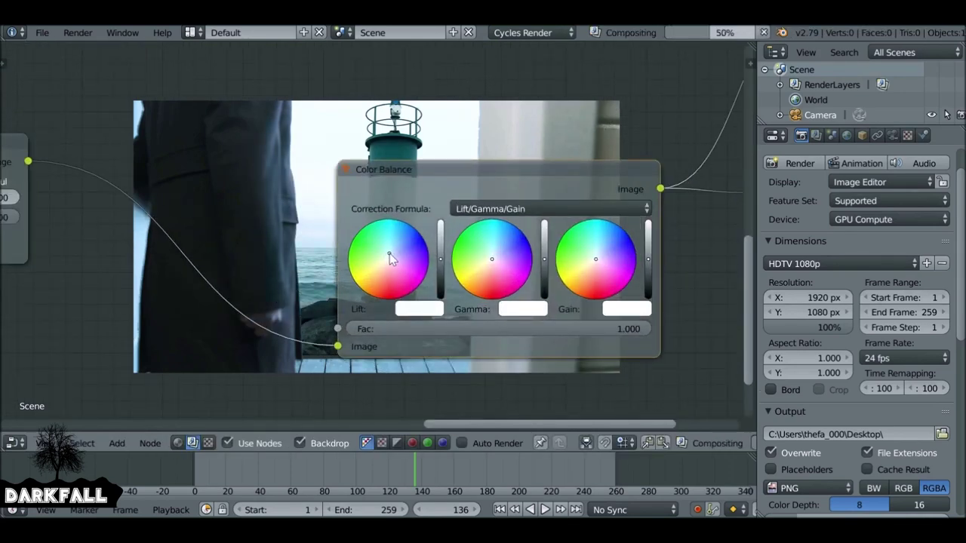
Shift the Color Balance lift slightly toward cyan-blue and the gamma toward warm tones, and raise the gain brightness a little.
left_click_drag(392, 253, 392, 251)
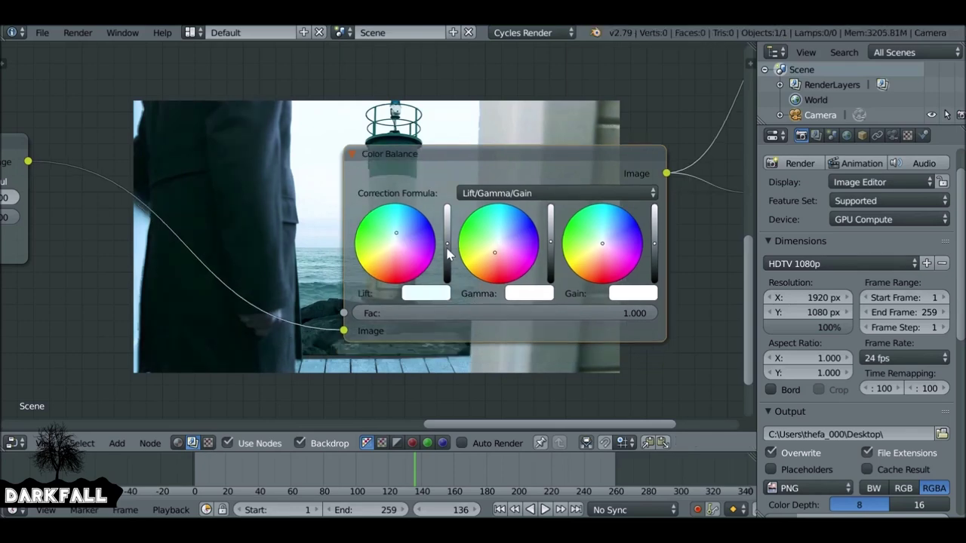
middle_click_drag(475, 254, 269, 232)
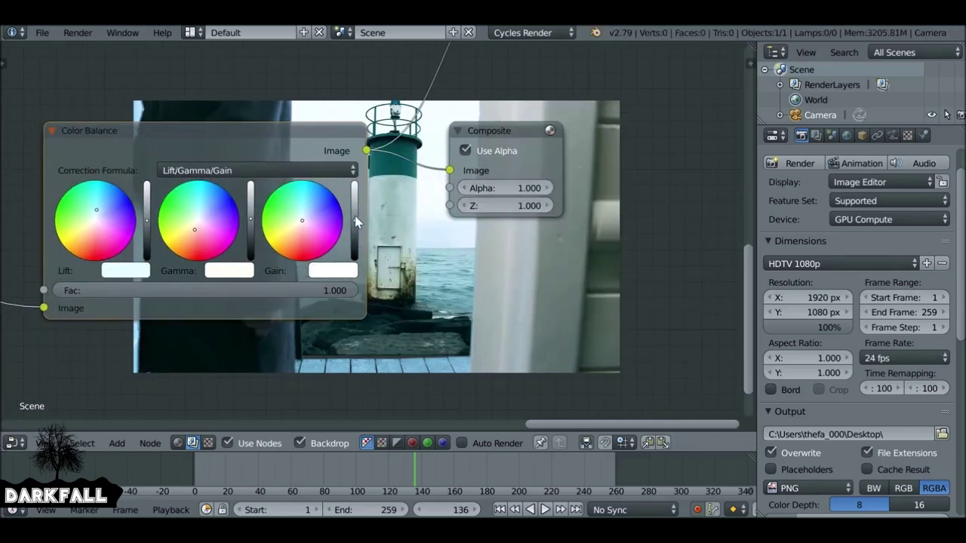
left_click(356, 218)
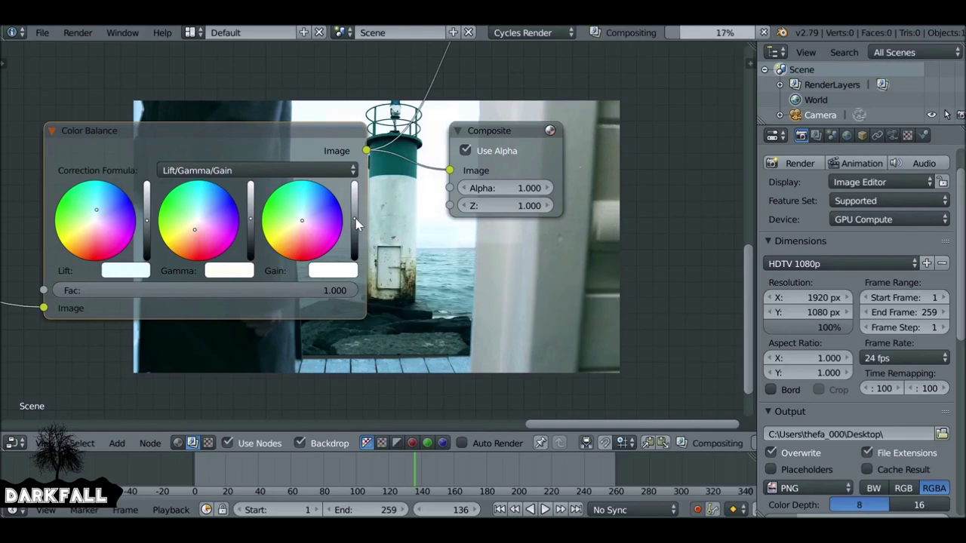
Examine the color-graded composite at frames 157 and 136 and frame by frame up to 141, looking at the coat and door frame.
middle_click_drag(356, 223, 454, 362)
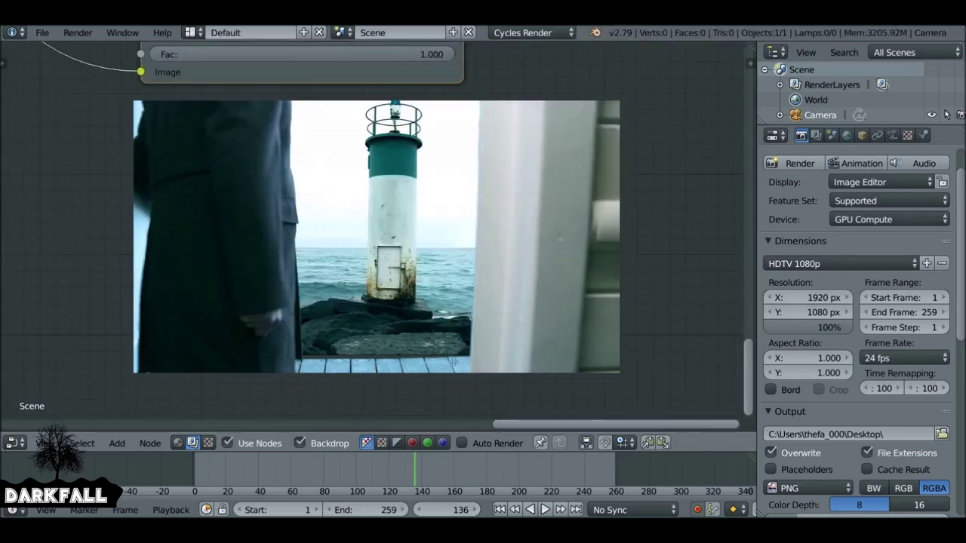
left_click(448, 464)
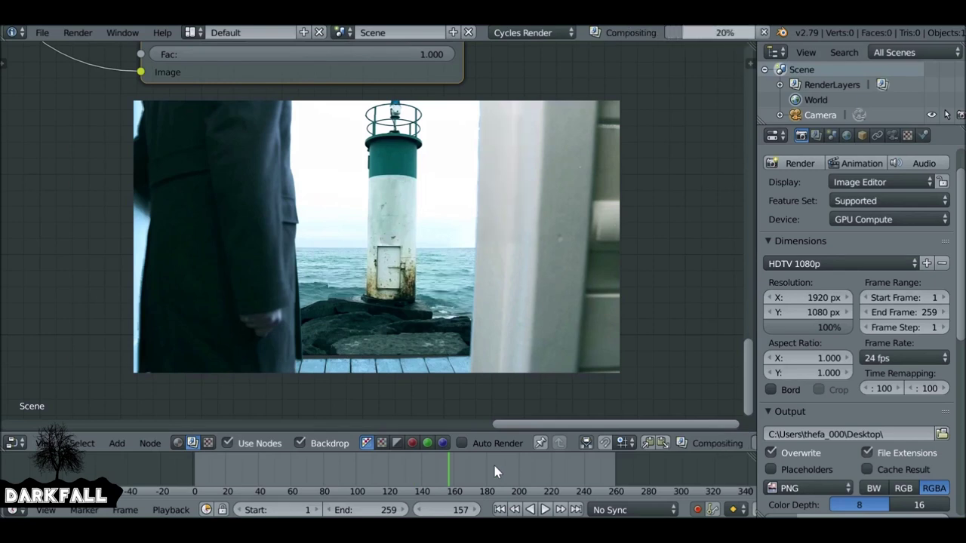
left_click(434, 471)
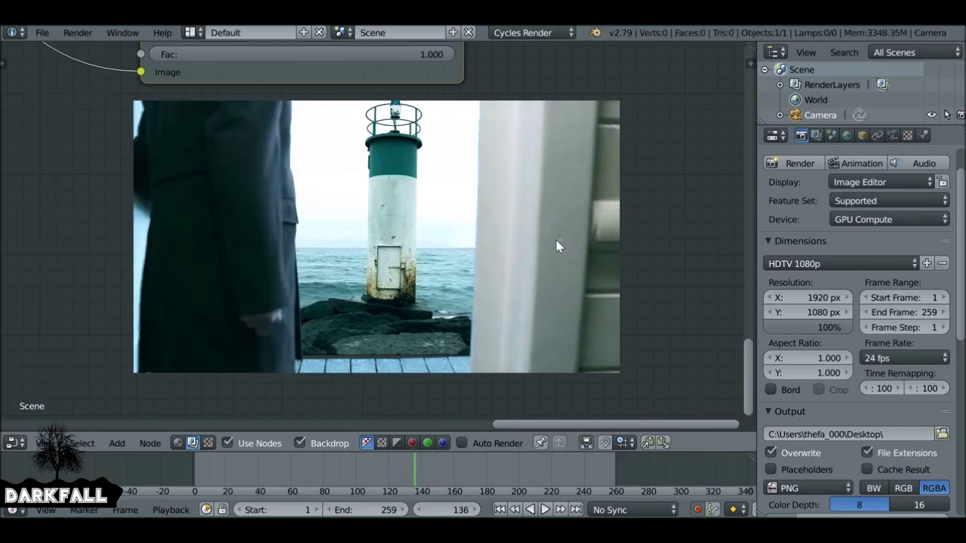
scroll(558, 200, "down", 6)
middle_click_drag(209, 187, 377, 264)
scroll(367, 258, "down", 3)
middle_click_drag(310, 239, 300, 125)
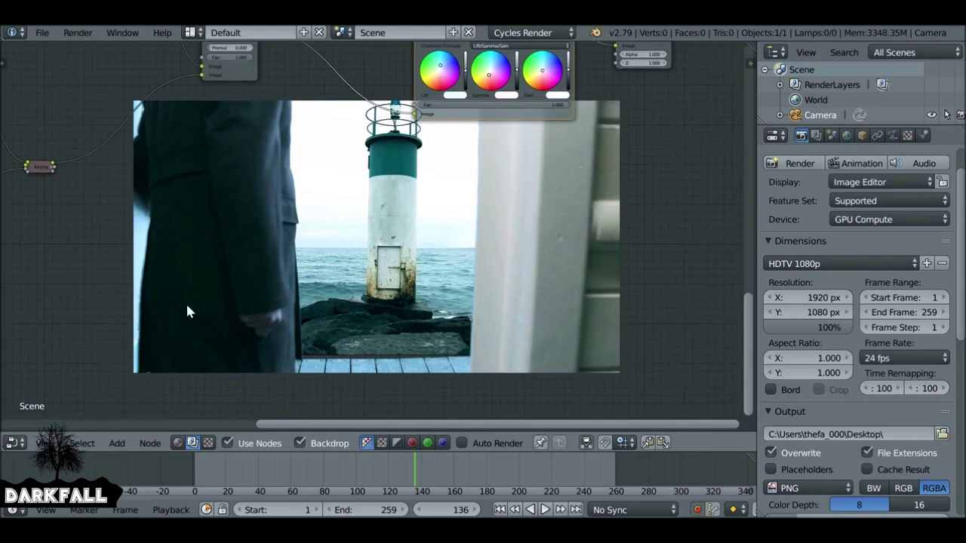
middle_click_drag(545, 267, 519, 208)
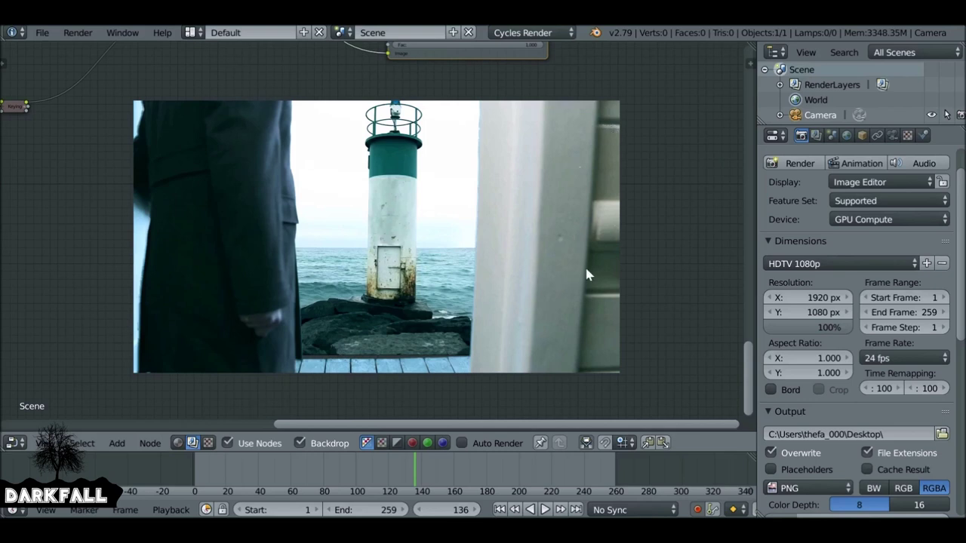
key("Right")
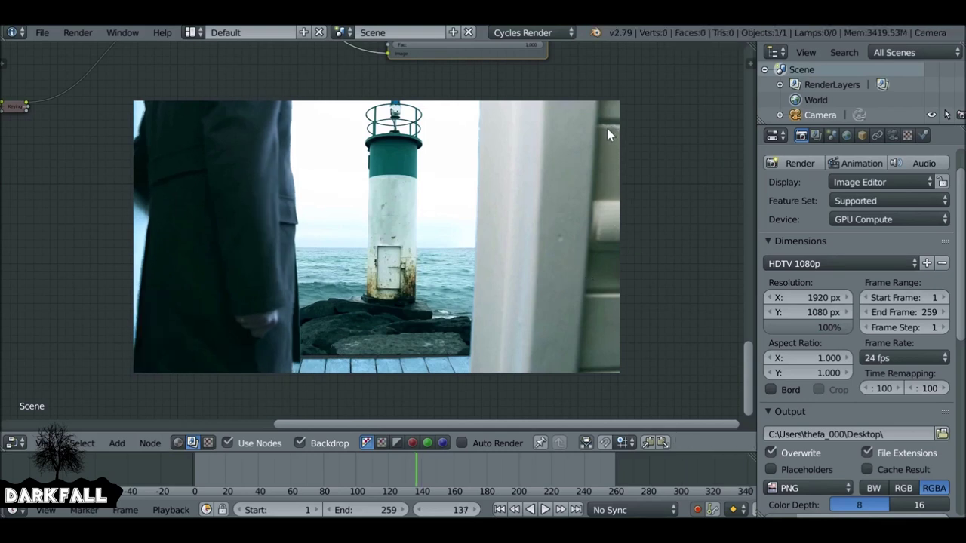
middle_click_drag(607, 130, 567, 153)
key("Right")
key("Right")
key("Right")
key("Right")
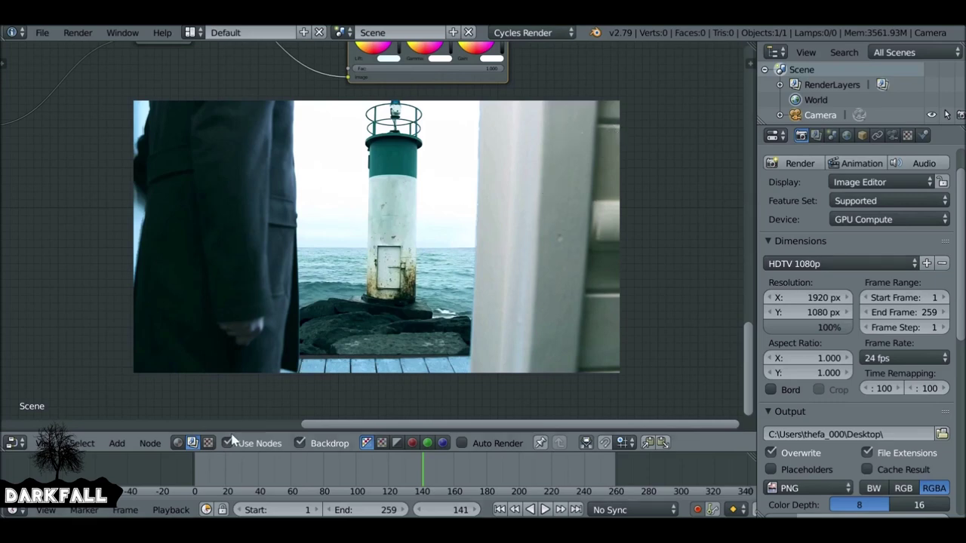
Switch the node area to the Movie Clip Editor and create a new mask named Core for the chroma-key footage.
left_click(16, 442)
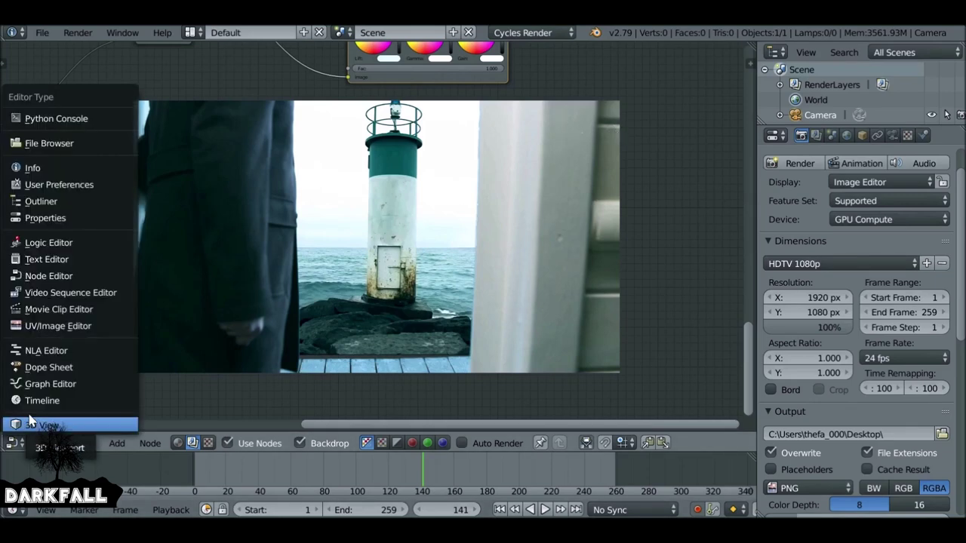
left_click(54, 314)
scroll(279, 307, "down", 4)
middle_click_drag(413, 321, 428, 240)
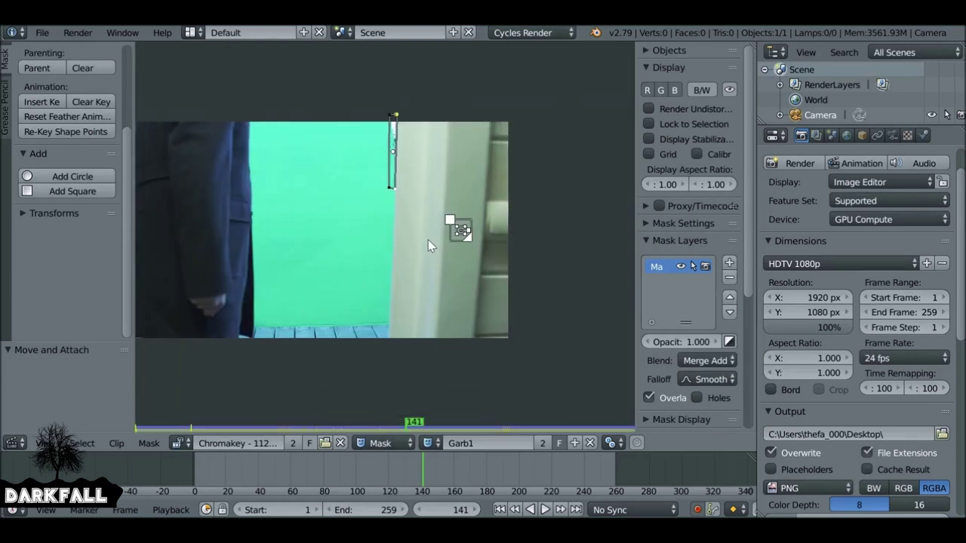
left_click(574, 443)
left_click(495, 443)
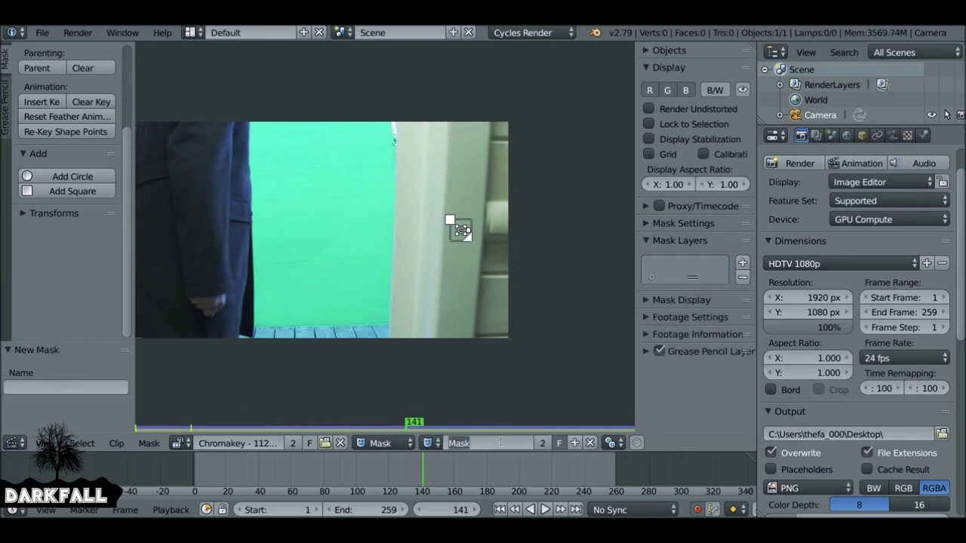
type("Core")
key("Return")
scroll(567, 320, "down", 1)
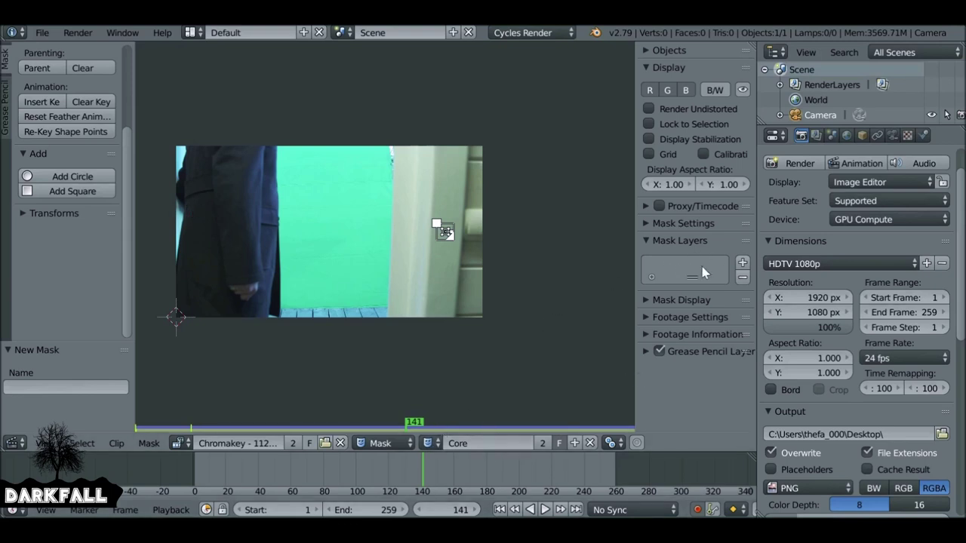
Go to frame 87 and add a mask layer named "right" to the Core mask.
left_click_drag(411, 476, 274, 480)
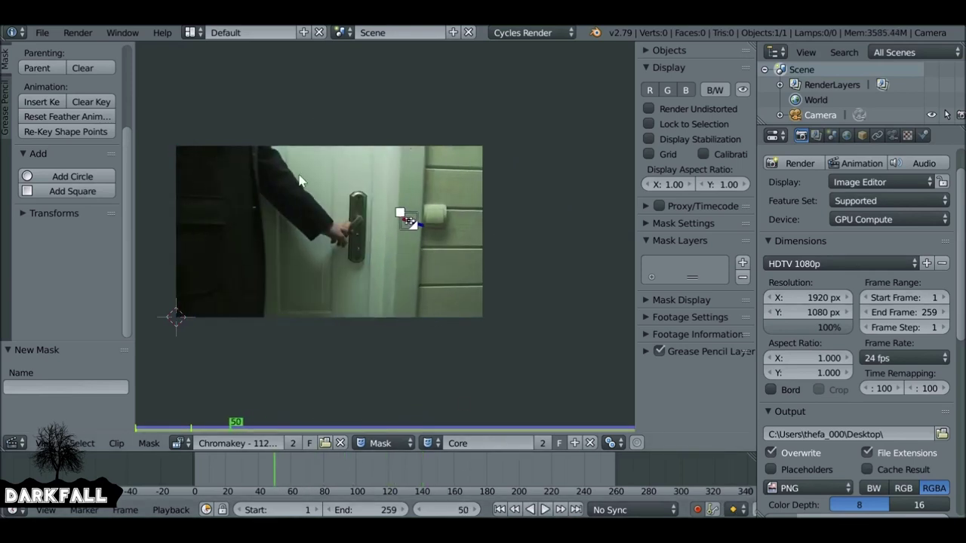
left_click_drag(331, 477, 337, 479)
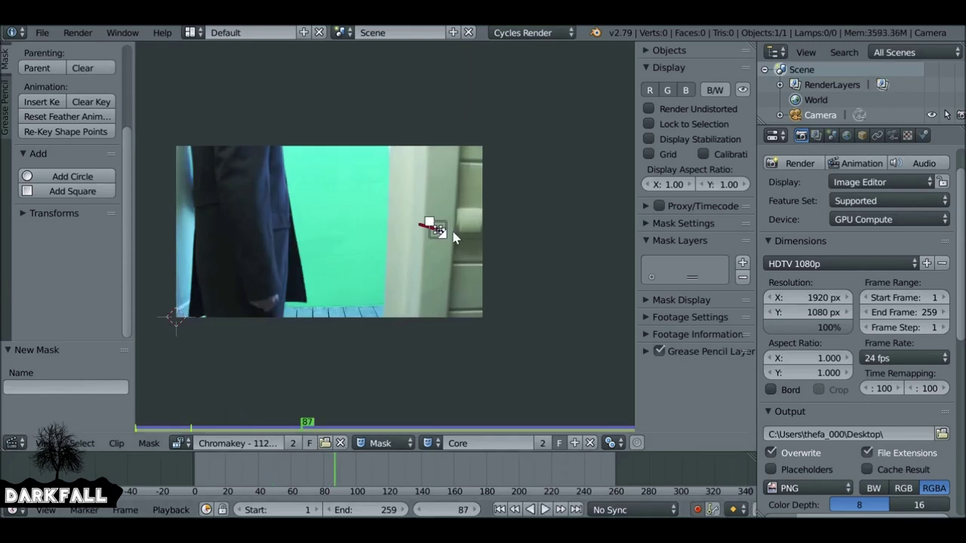
scroll(386, 201, "up", 1)
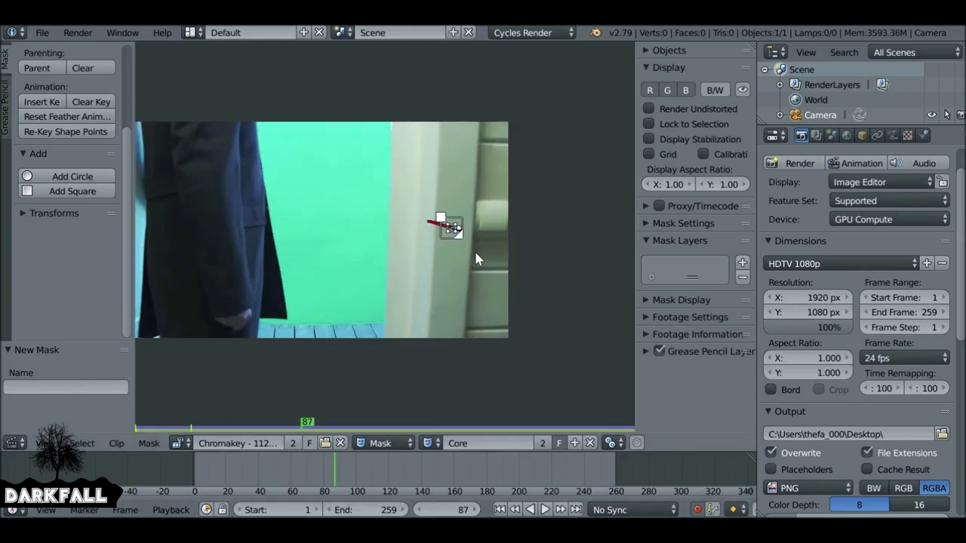
left_click(741, 264)
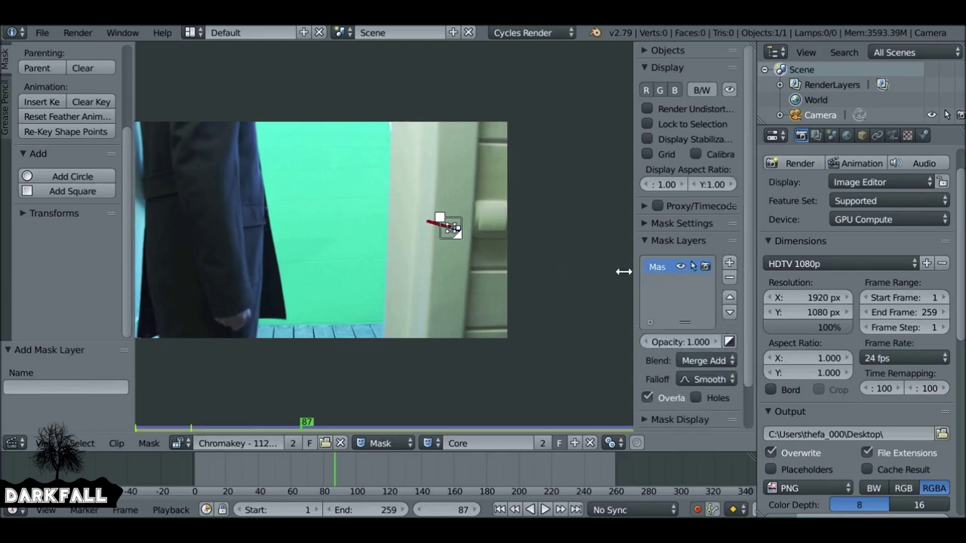
left_click_drag(639, 271, 610, 271)
double_click(638, 266)
type("right")
key("Return")
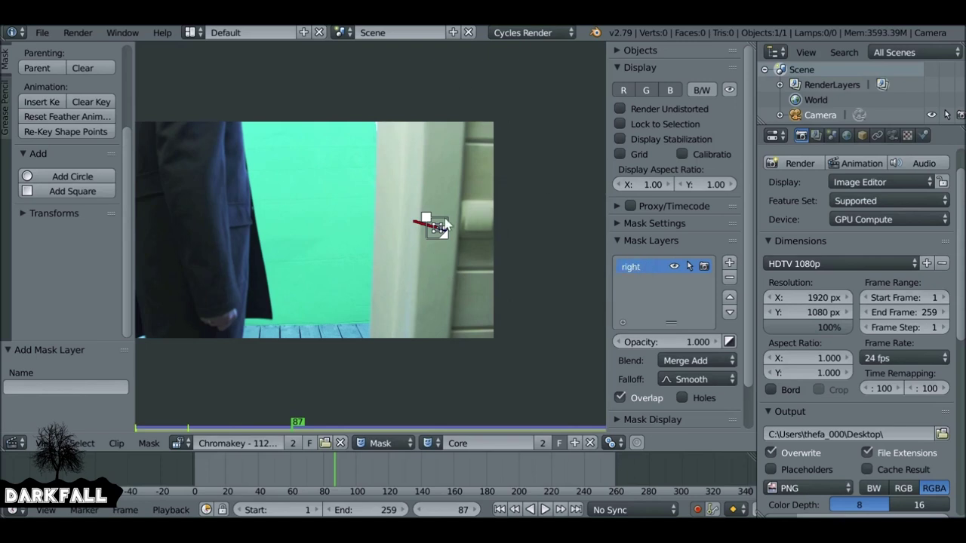
Go to frame 73 and draw a closed four-point mask around the door frame and wall on the right side of the footage.
left_click_drag(365, 476, 312, 474)
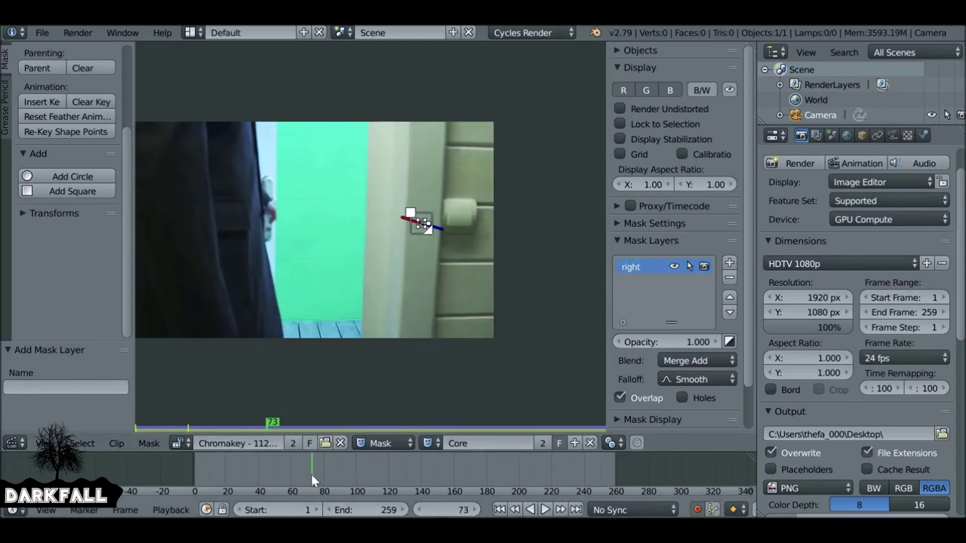
left_click_drag(375, 93, 519, 95, "ctrl")
left_click(529, 362, "ctrl")
left_click(364, 362, "ctrl")
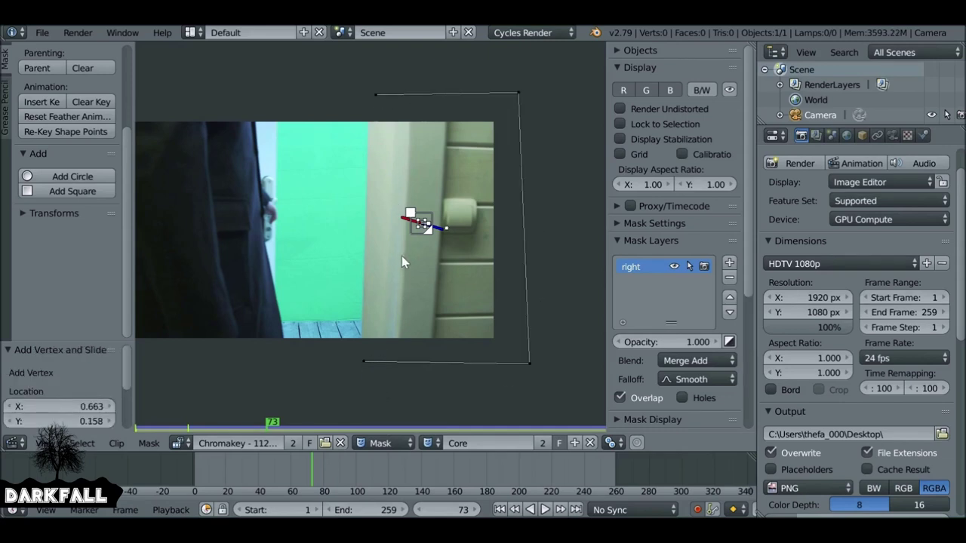
key("alt+c")
Adjust the mask's upper inner corner so its inner edge follows the boundary between green screen and door frame.
scroll(408, 200, "up", 4)
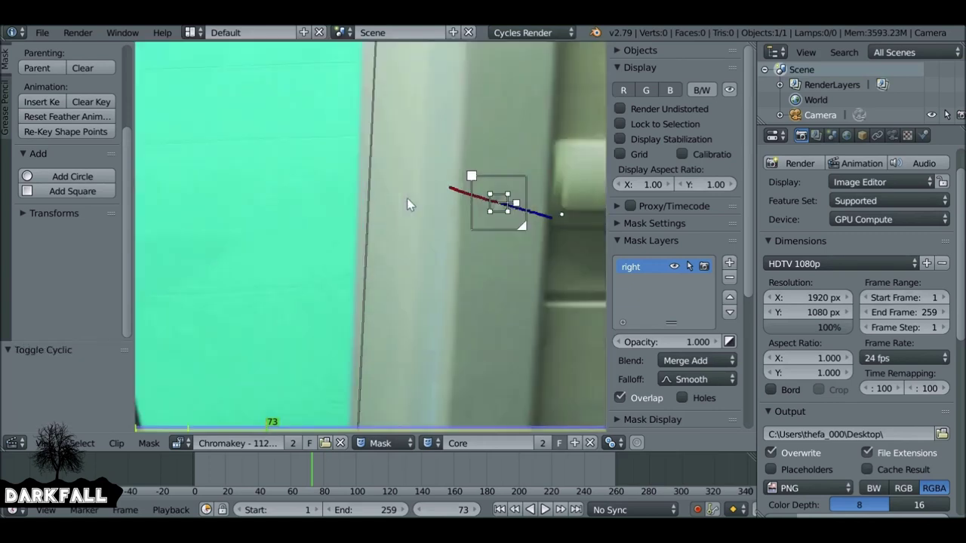
middle_click_drag(390, 108, 383, 218)
left_click(369, 109)
left_click_drag(370, 110, 365, 112)
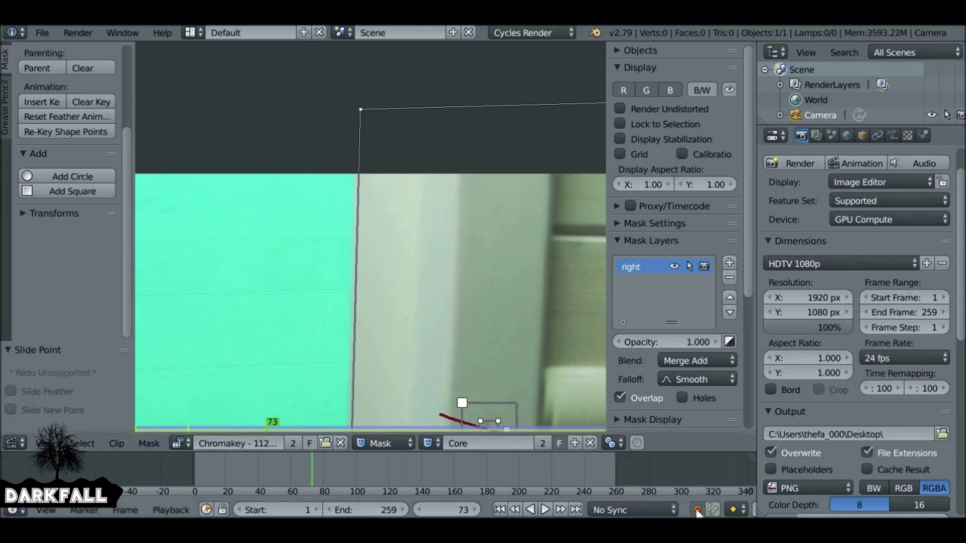
middle_click_drag(419, 319, 425, 57)
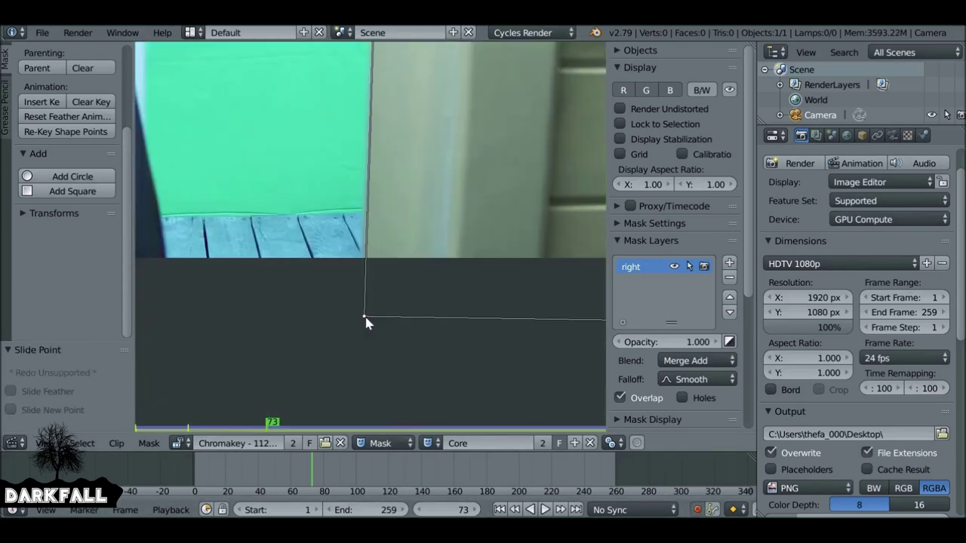
scroll(366, 323, "down", 4)
Select all mask points and key their current position at frame 73 with a zero-distance move.
key("a")
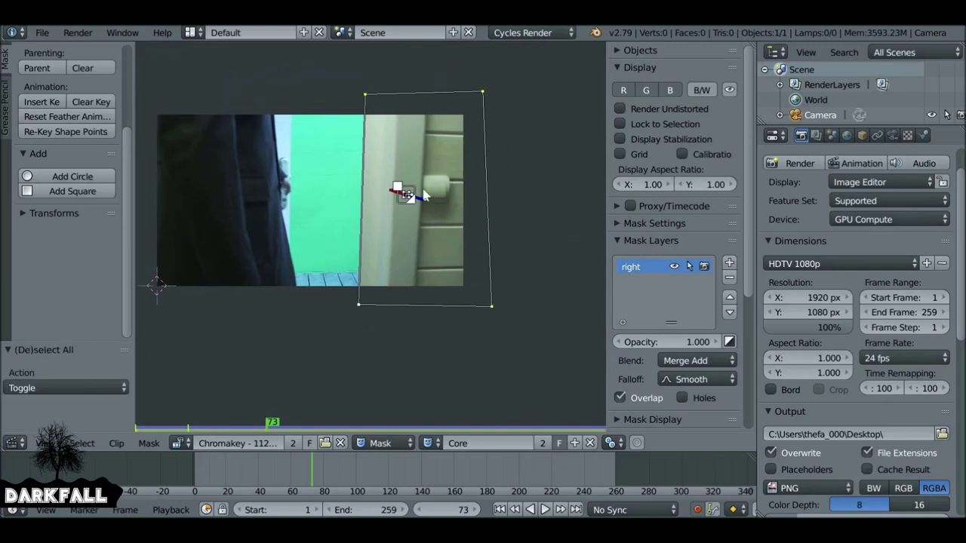
key("g")
left_click(424, 195)
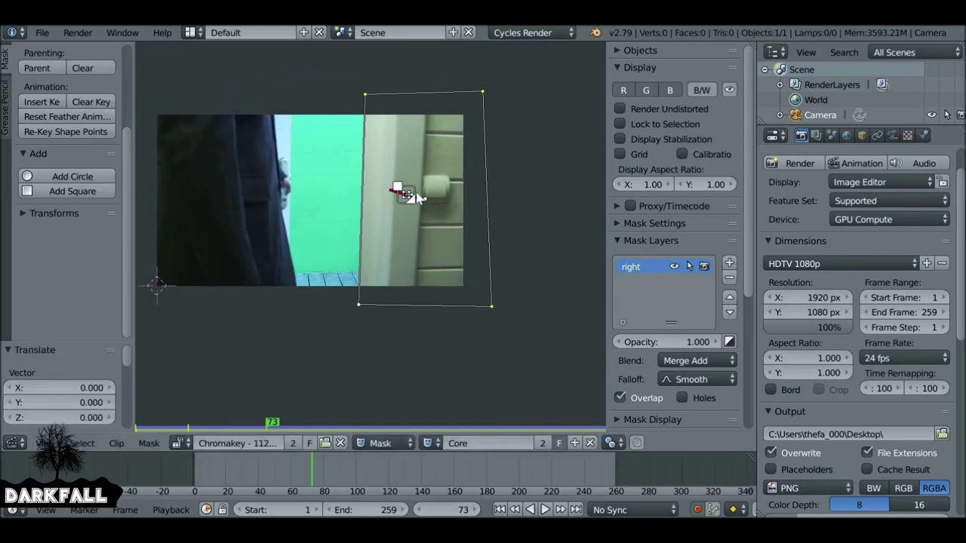
At frame 54, select the mask's two inner-edge points and move them about -0.029 in X onto the door frame's edge.
scroll(391, 255, "up", 1)
left_click_drag(303, 471, 281, 471)
scroll(370, 238, "up", 2)
scroll(370, 238, "down", 2)
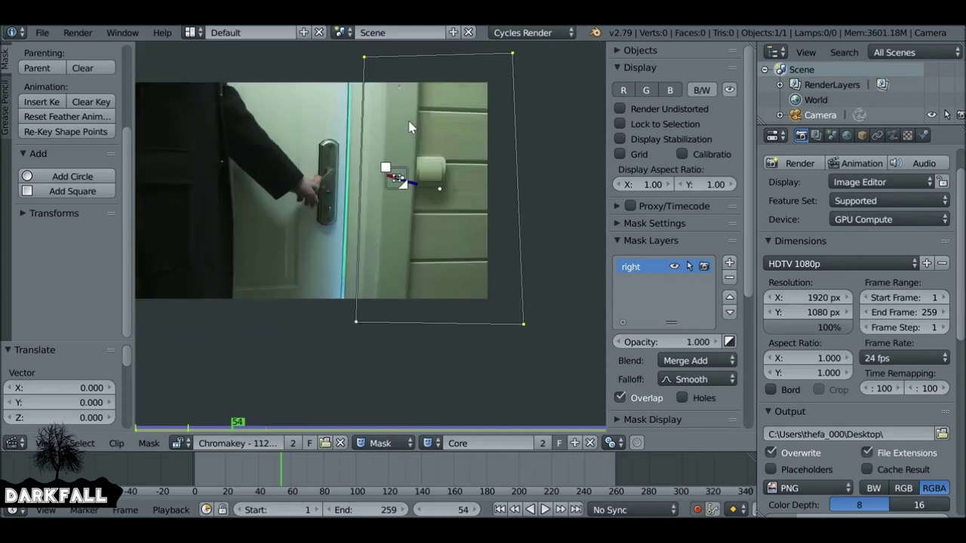
key("a")
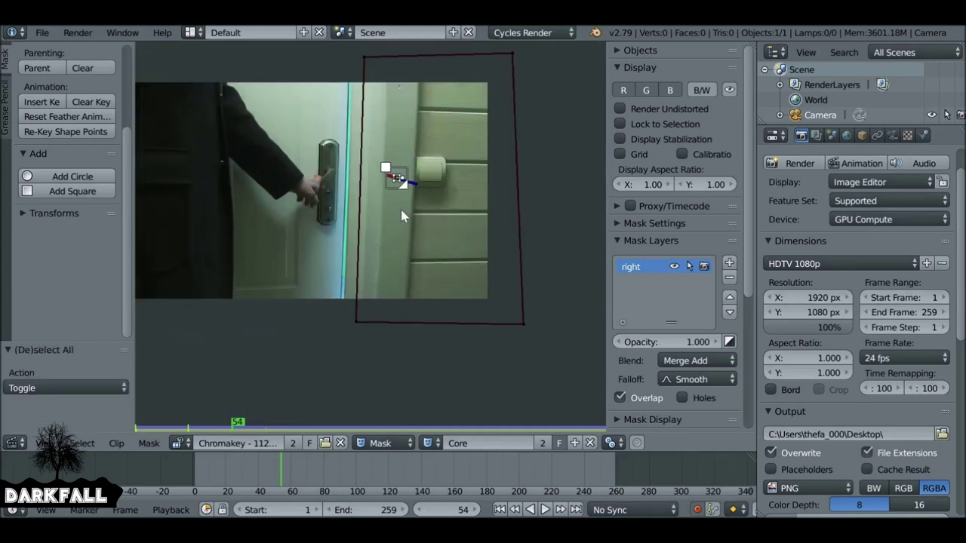
key("b")
left_click_drag(352, 47, 394, 356)
key("g")
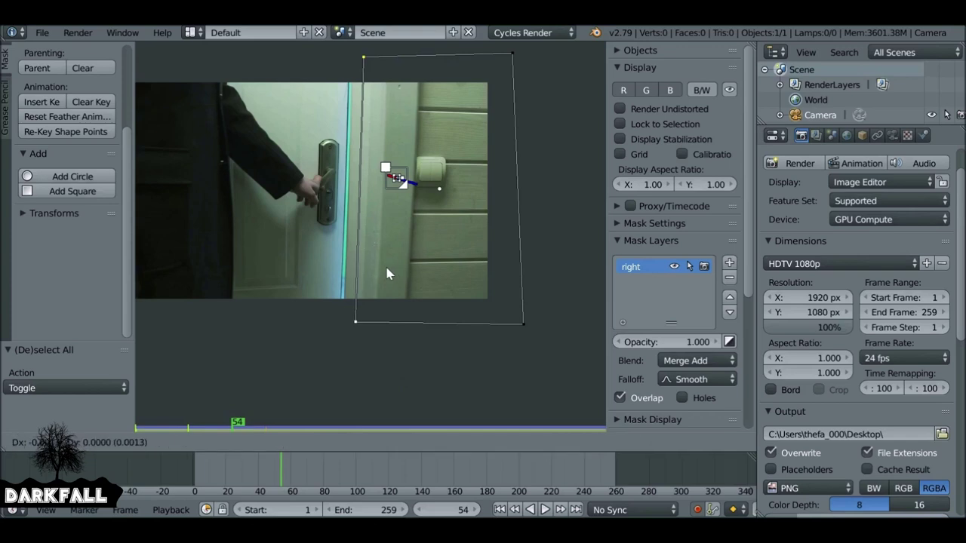
left_click(283, 270)
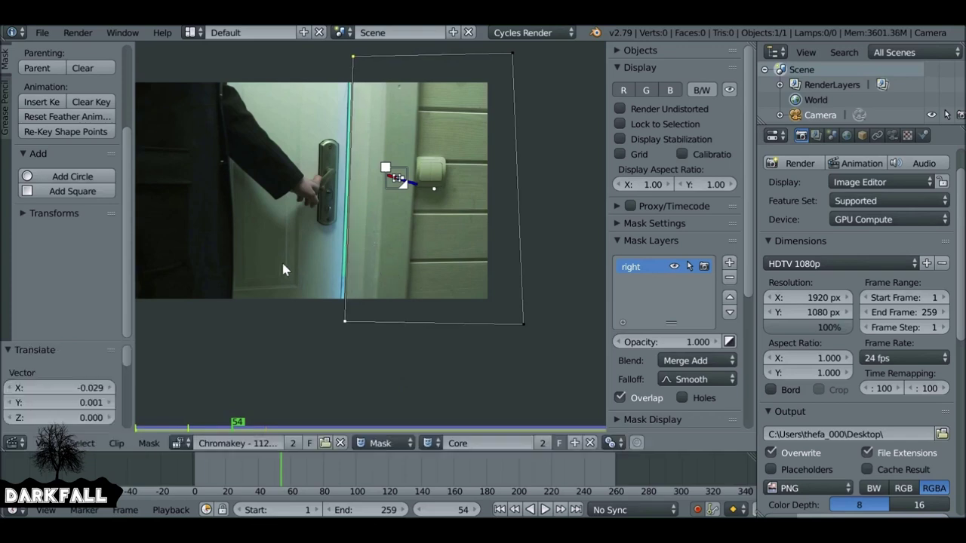
Step back to frame 49 and shift the inner-edge points about -0.003 in X to follow the door frame.
key("Left")
key("Left")
key("Left")
key("Left")
key("Left")
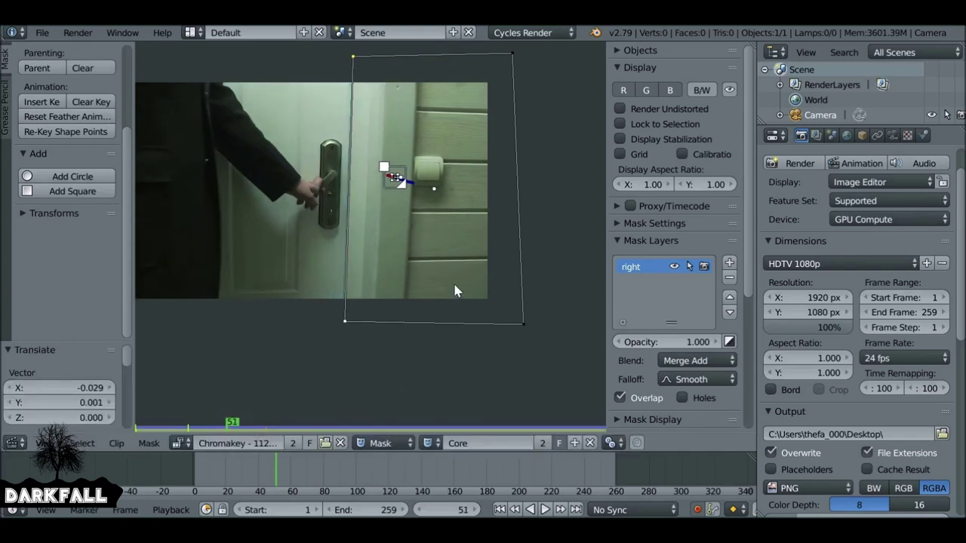
scroll(392, 202, "up", 2)
middle_click_drag(392, 202, 393, 292)
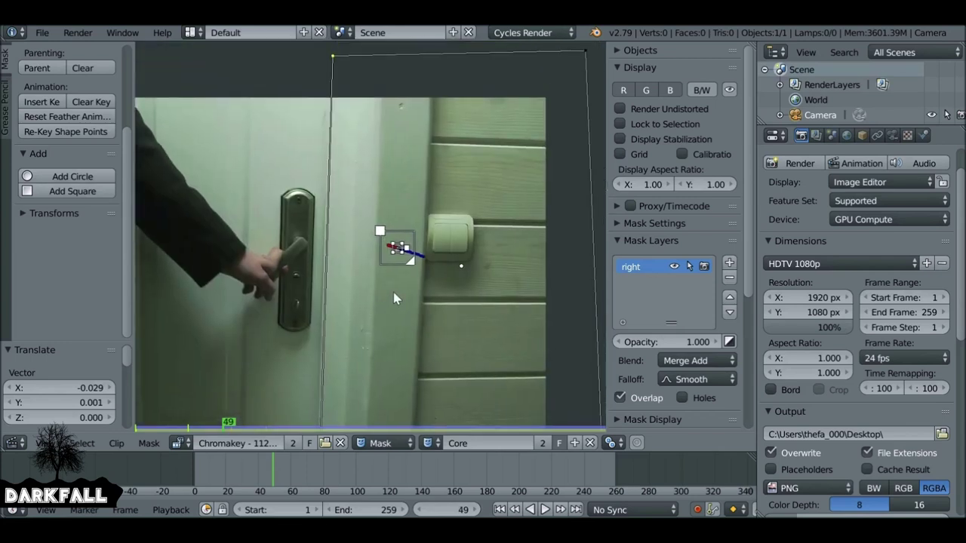
key("g")
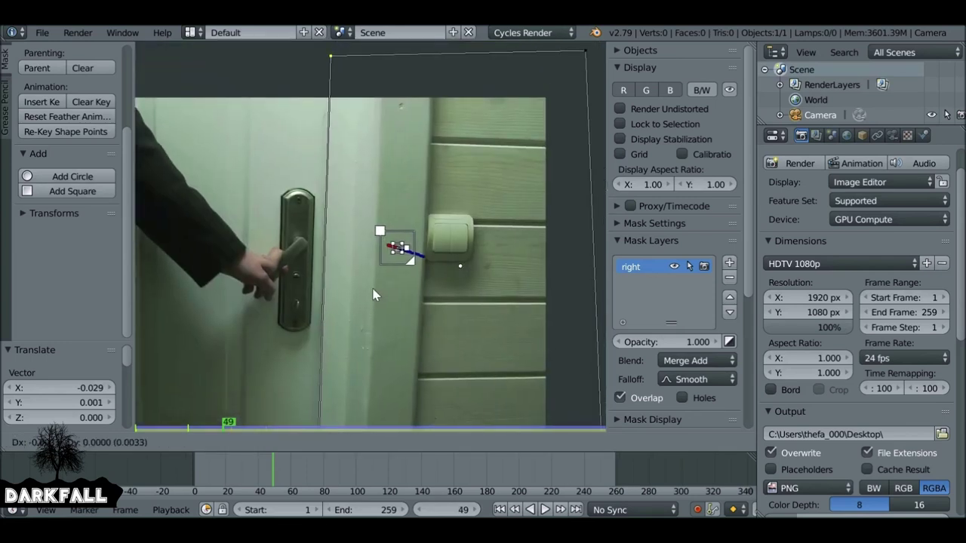
left_click(372, 289)
Examine the mask's inner edge against the door frame frame by frame up to frame 61, including a close-up view.
key("Right")
key("Right")
key("Right")
key("Right")
key("Right")
key("Right")
key("Right")
key("Right")
key("Right")
key("Right")
key("Right")
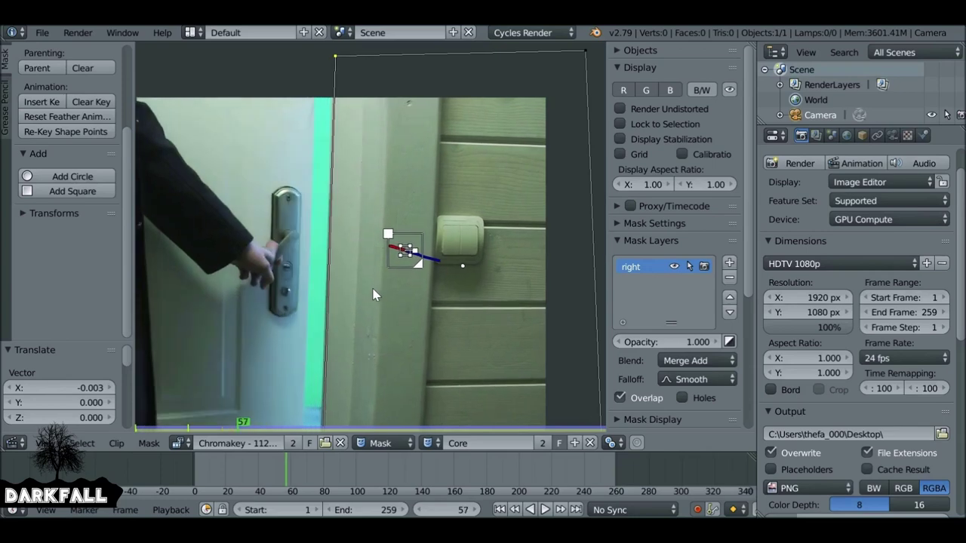
scroll(315, 142, "up", 5)
key("Right")
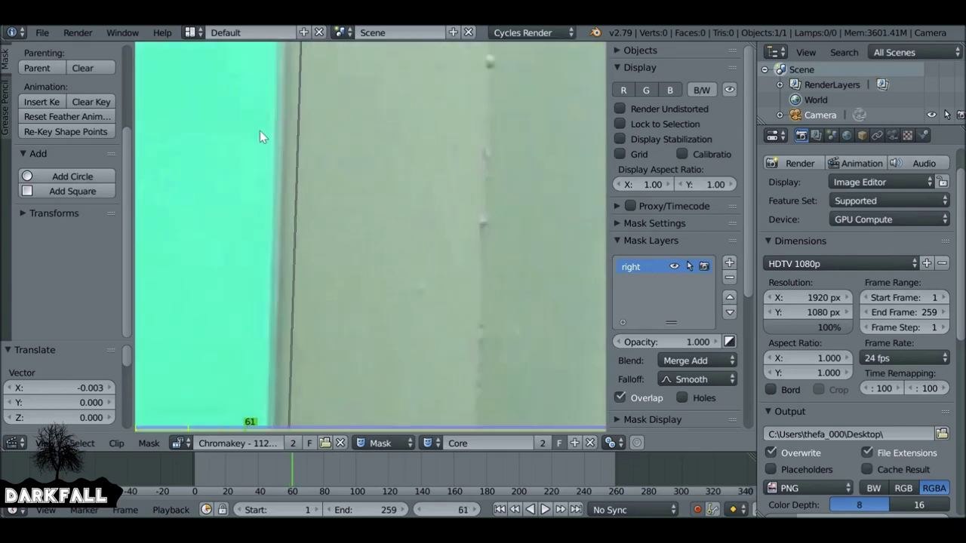
scroll(356, 202, "down", 2)
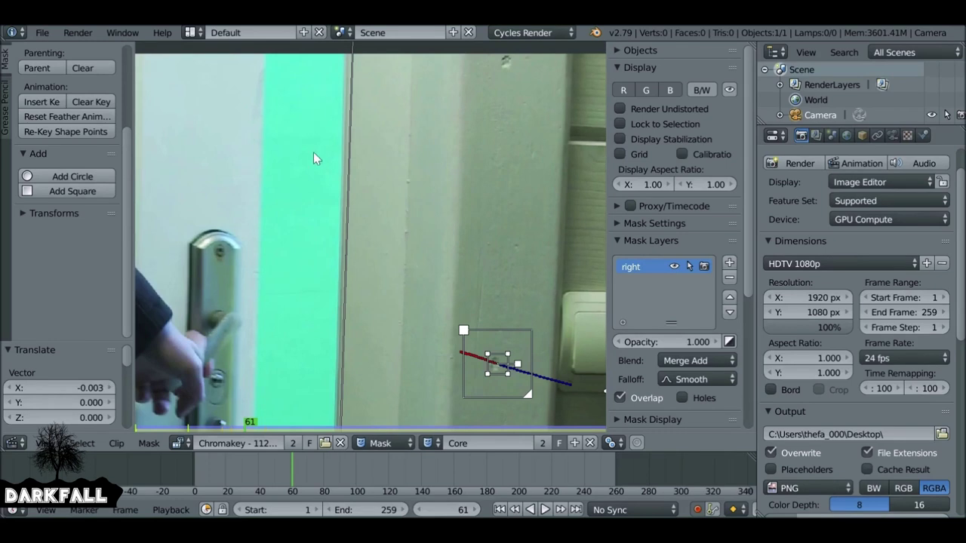
scroll(441, 244, "down", 3)
Advance to frame 72 and shift the mask's inner-edge points about 0.003 in X onto the door frame.
key("Right")
key("Right")
key("Right")
key("Right")
key("Right")
key("Right")
key("Right")
key("Right")
key("Right")
key("Right")
key("Right")
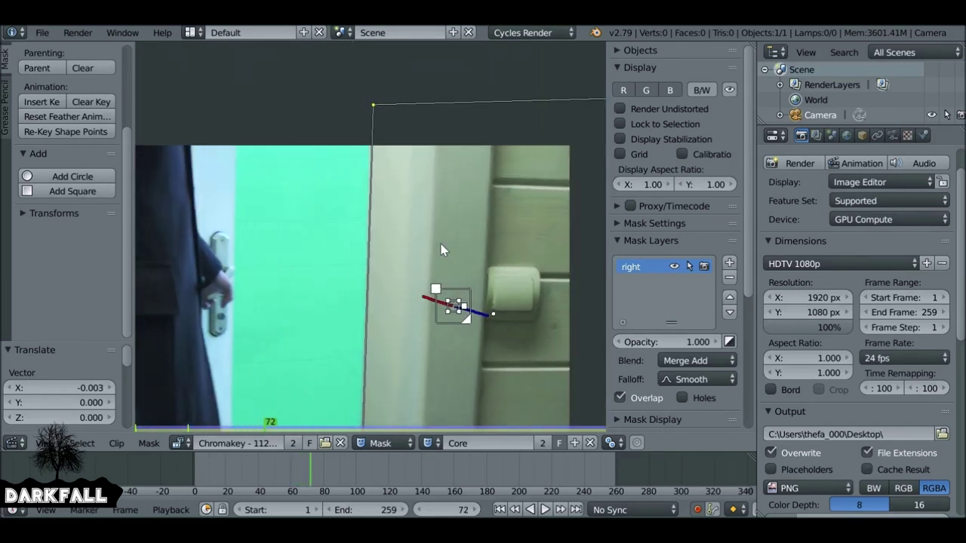
key("g")
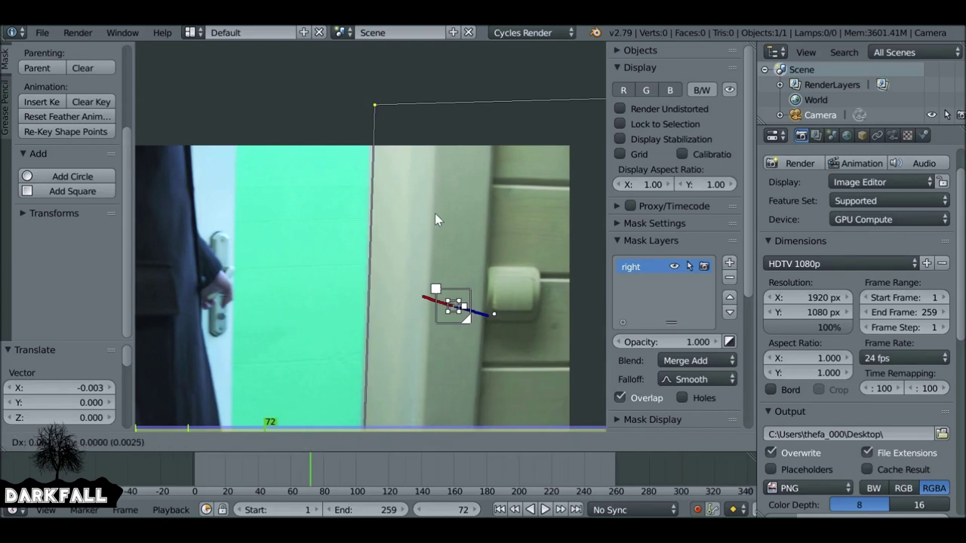
left_click(439, 213)
Advance to frame 79 and move the inner-edge points about 0.006 in X to match the door frame.
key("Right")
key("Right")
key("Right")
key("Right")
key("Right")
key("Right")
key("Right")
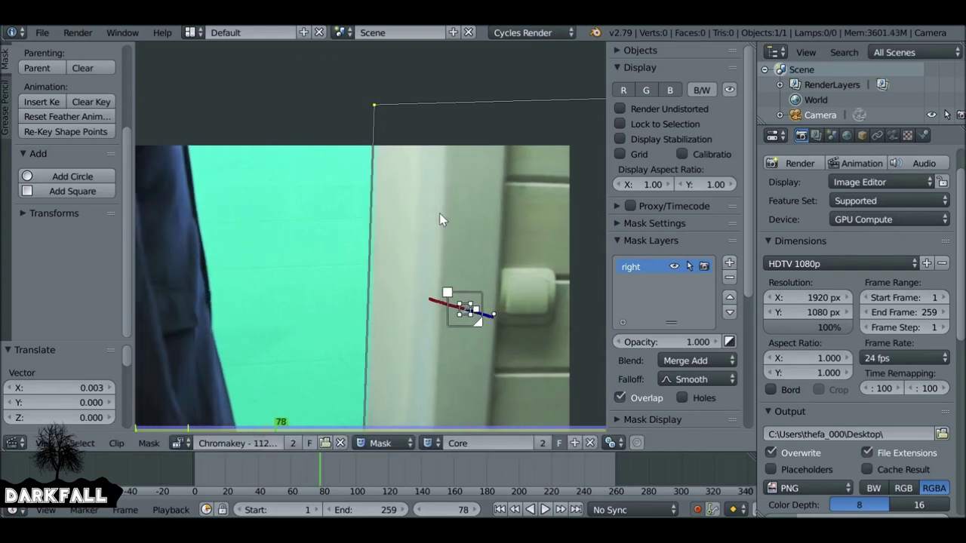
key("g")
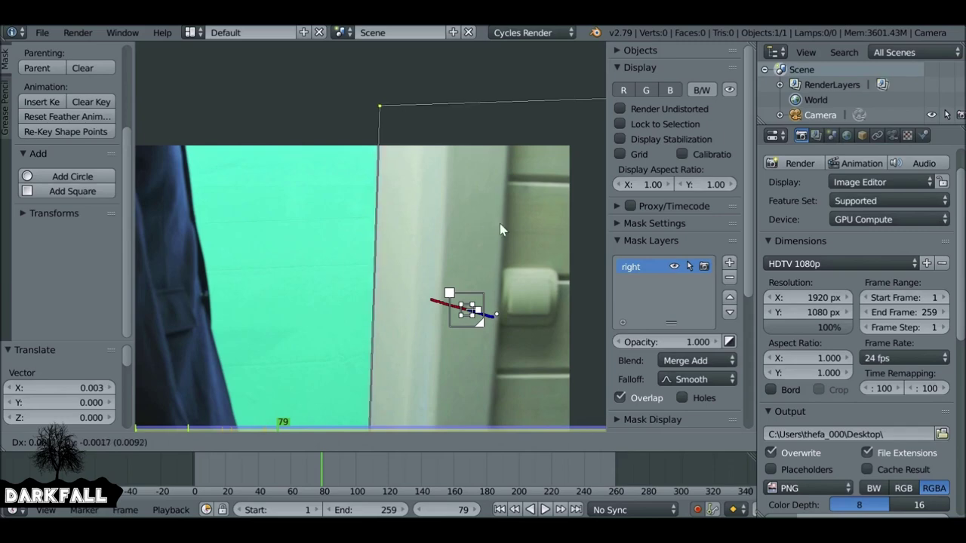
Examine how the mask follows the door frame through the remaining frames, stepping and playing the clip up to frame 215.
key("Right")
key("Right")
key("Right")
key("Right")
key("Right")
key("Right")
key("Right")
key("Right")
key("Right")
key("Right")
key("Right")
key("Right")
key("Right")
key("Right")
key("Right")
key("Right")
key("Right")
key("Right")
key("Right")
key("Right")
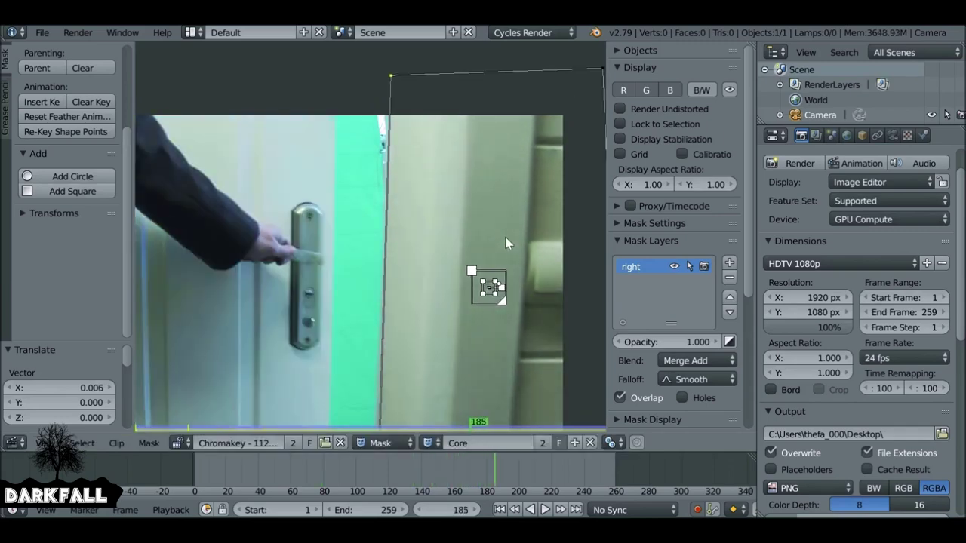
key("alt+a")
scroll(507, 243, "down", 3)
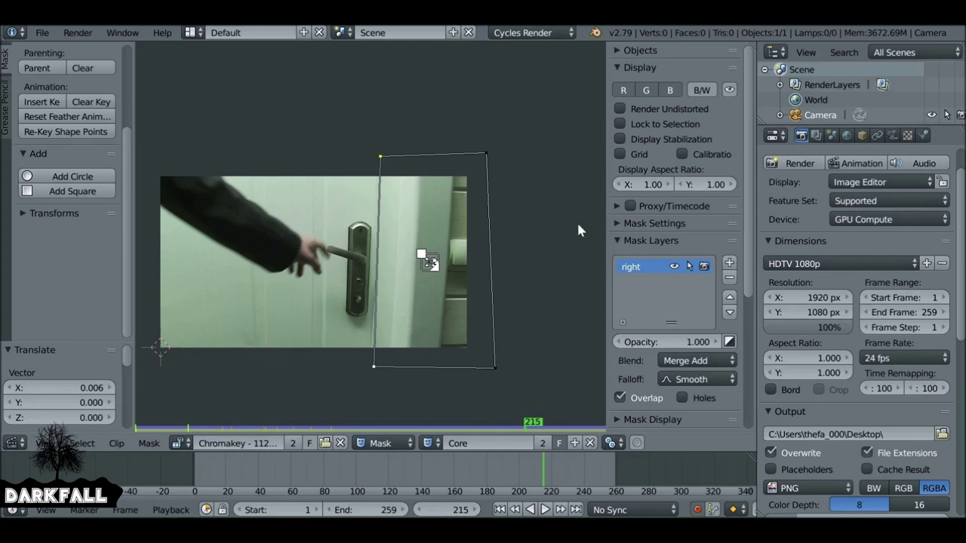
Add a mask layer named "Left" and make the "right" layer unselectable.
left_click(729, 262)
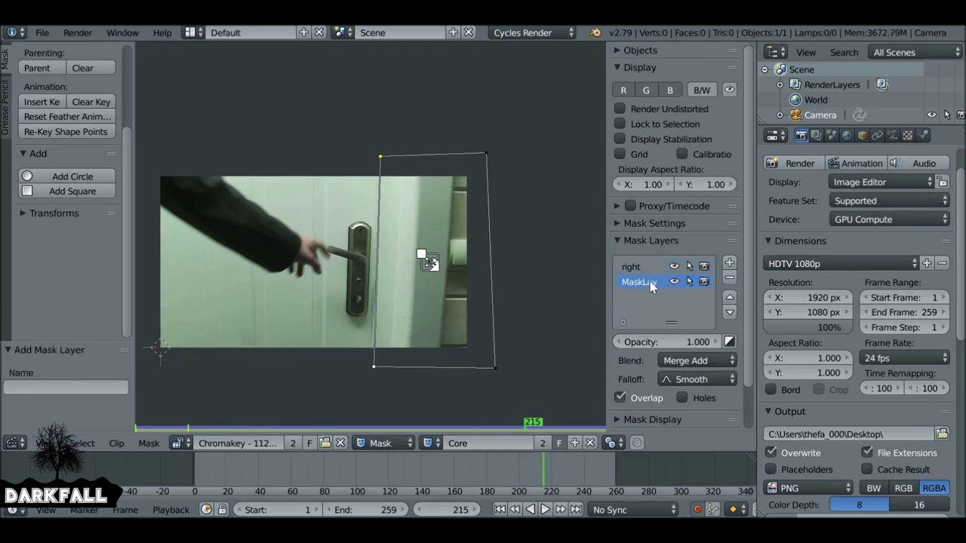
double_click(647, 281)
type("Left")
key("Return")
left_click(689, 266)
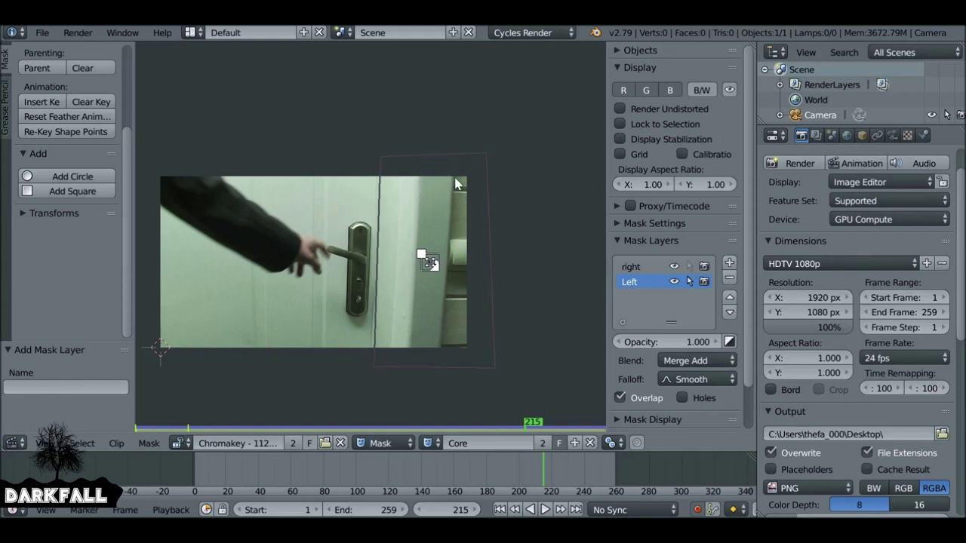
Make the "right" mask layer active, hide it and show it again.
left_click(632, 267)
left_click(674, 267)
left_click(675, 266)
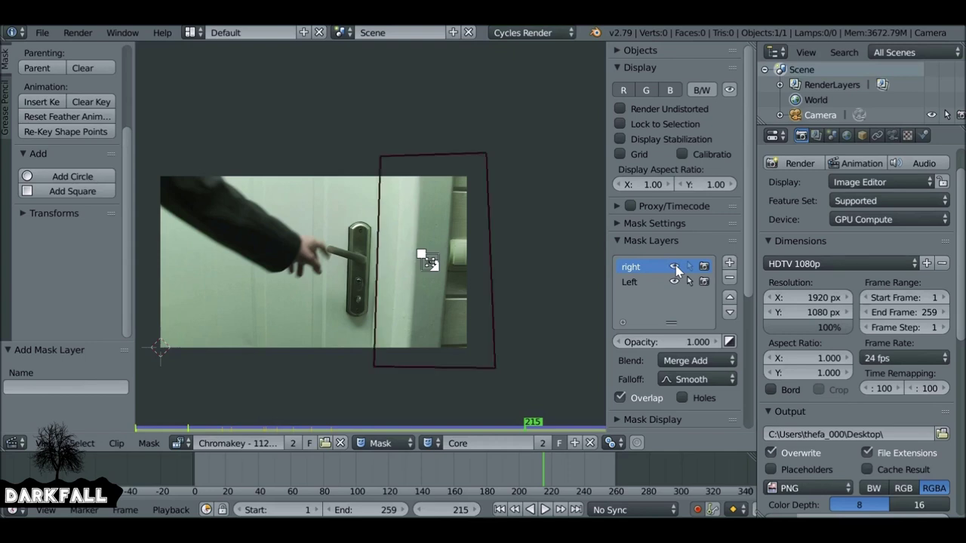
Go to frame 38 and draw a closed four-point mask covering the man and the door.
left_click_drag(542, 460, 279, 477)
key("alt+a")
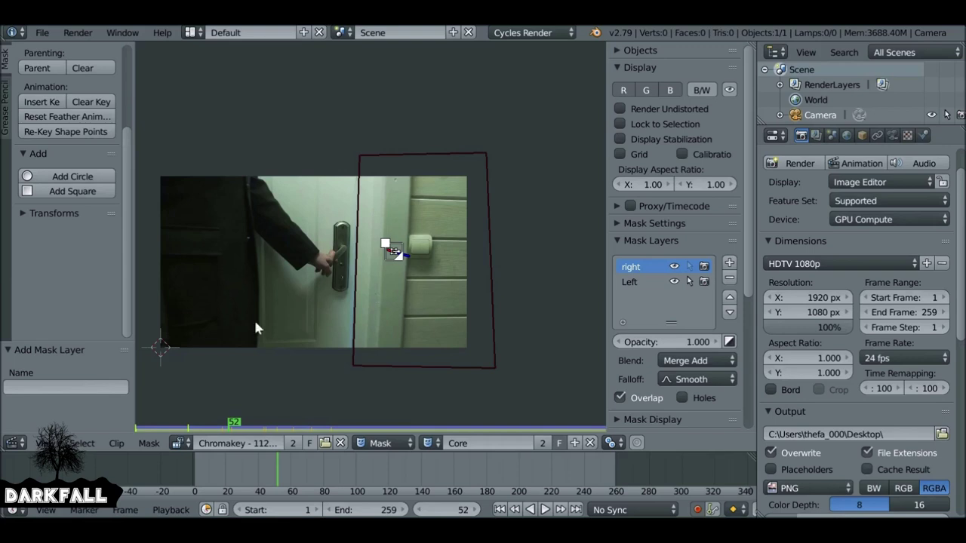
left_click_drag(279, 476, 262, 477)
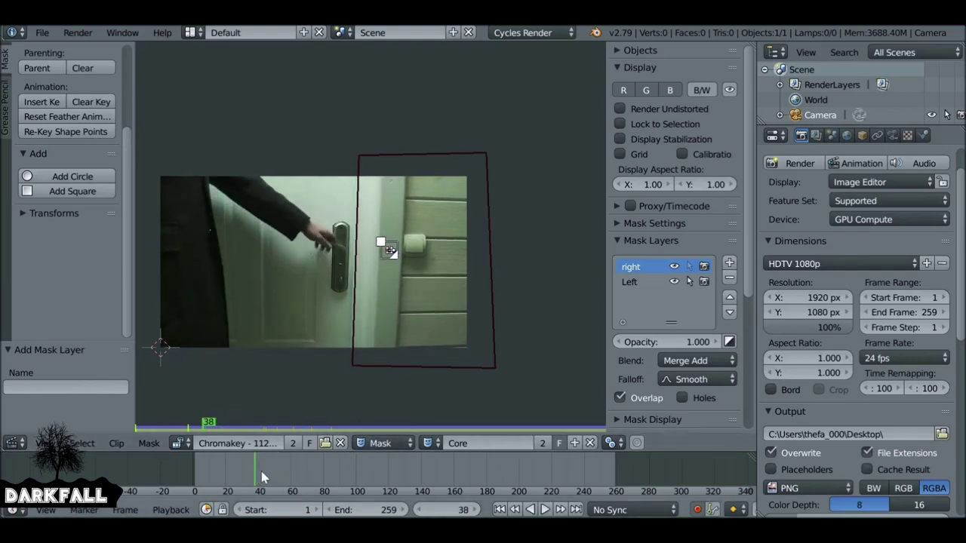
left_click(154, 153, "ctrl")
key("t")
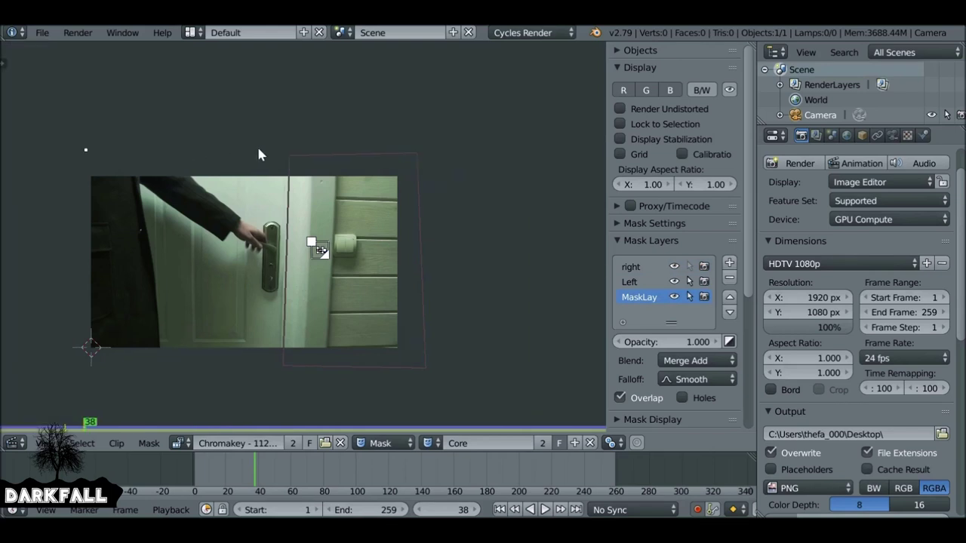
left_click(300, 145, "ctrl")
left_click(291, 368, "ctrl")
left_click(75, 365, "ctrl")
key("alt+c")
Select the two points along the door-frame side of the new mask and shift them slightly toward the door's edge.
key("a")
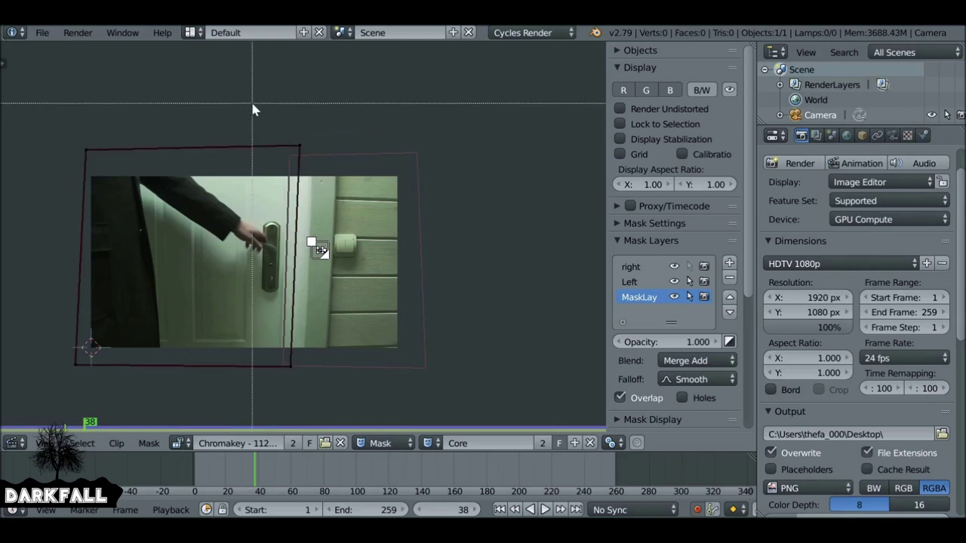
key("b")
left_click_drag(251, 101, 363, 403)
scroll(330, 282, "up", 3)
scroll(327, 273, "down", 1)
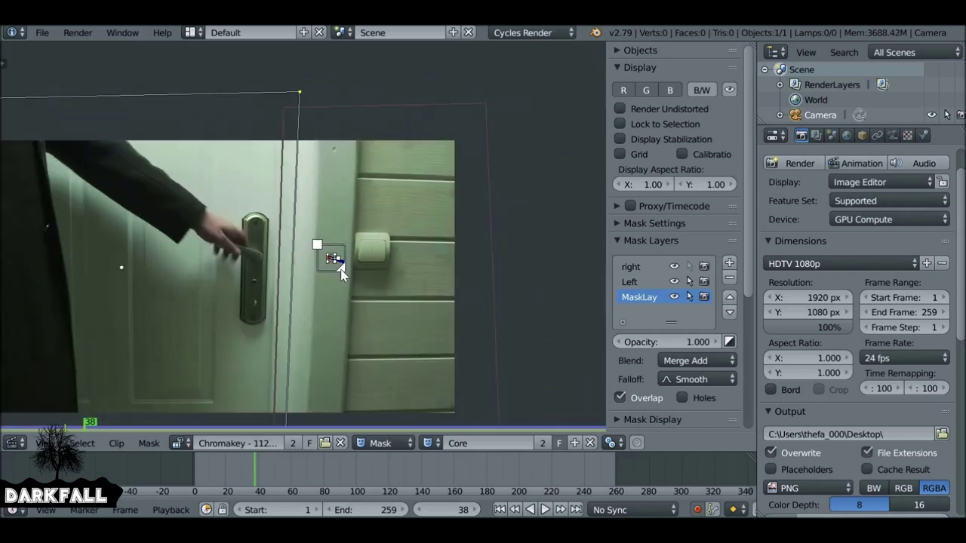
key("g")
left_click(252, 254)
middle_click_drag(289, 259, 366, 170)
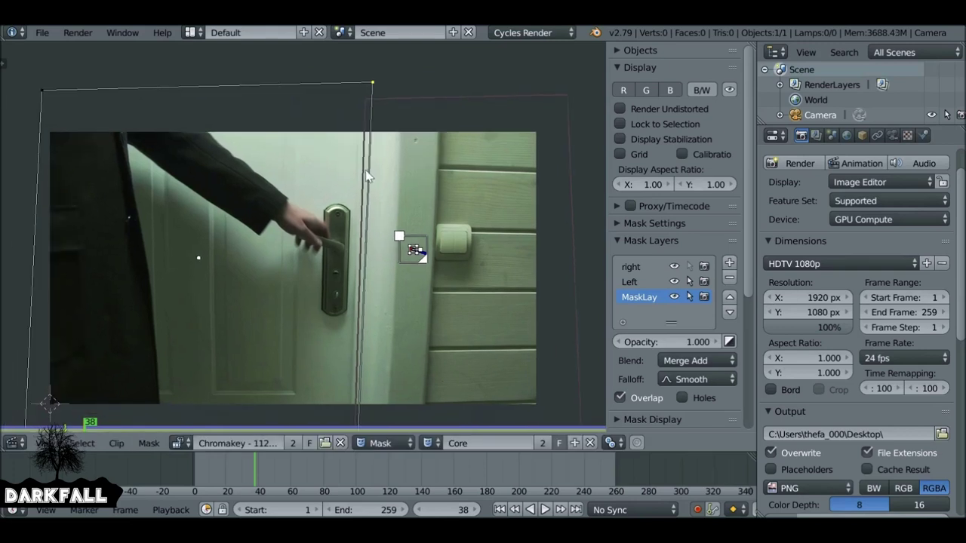
Advance to frame 54 and shift the selected mask points sideways onto the edge of the opening door.
key("Right")
key("Right")
key("Right")
key("Right")
key("Right")
key("Right")
key("Right")
key("Right")
key("Right")
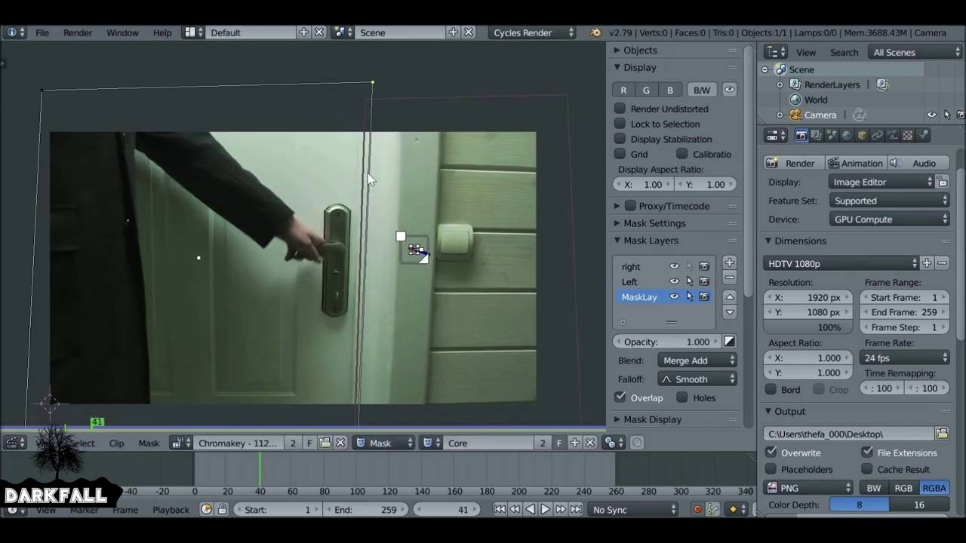
key("Right")
key("Right")
key("Right")
key("Right")
key("Right")
key("Right")
key("Right")
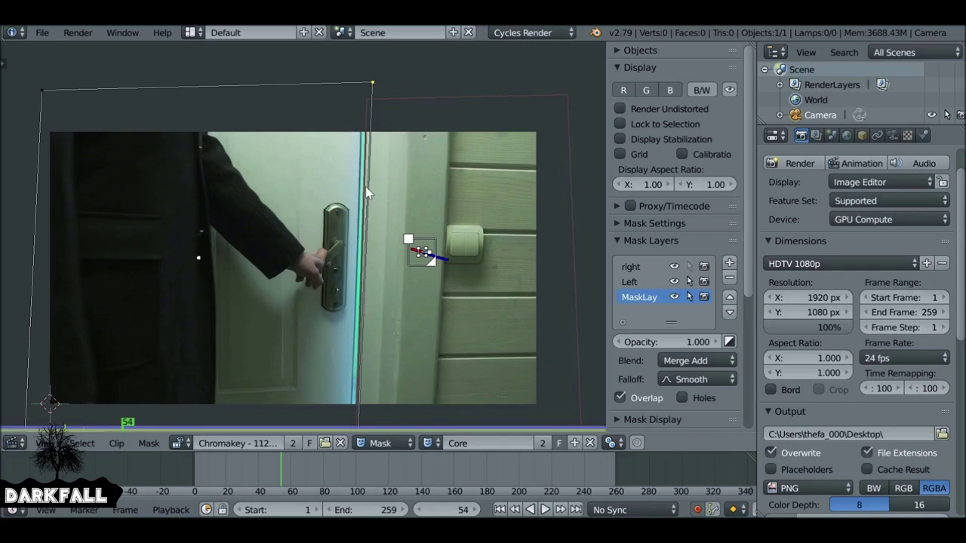
scroll(365, 186, "up", 1)
key("g")
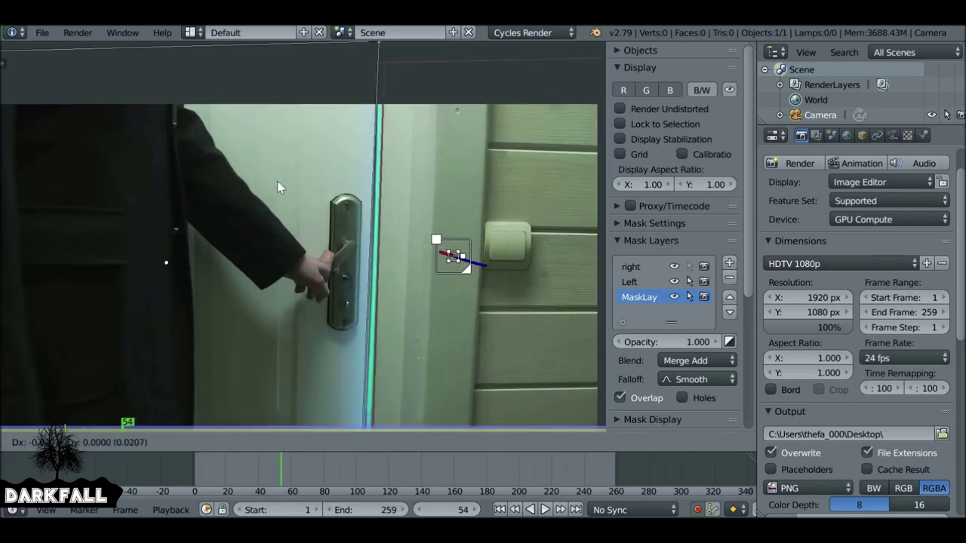
left_click(282, 185)
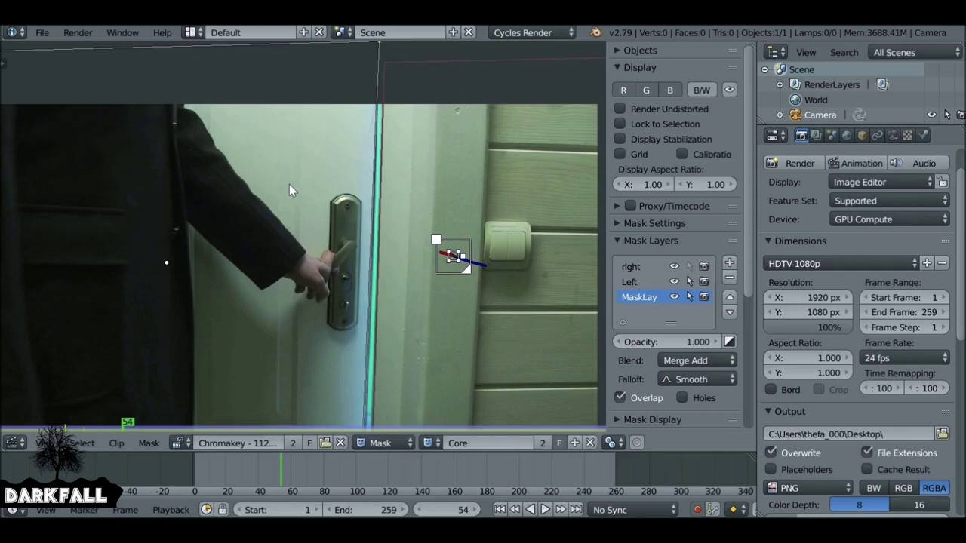
Check the neighbouring frames, go to frame 60 and pull the two door-side mask points back to the door's edge.
scroll(292, 185, "down", 2)
key("Left")
key("Left")
key("Left")
key("Right")
key("Right")
key("Right")
key("Right")
key("Right")
key("Right")
key("Right")
key("Right")
key("Right")
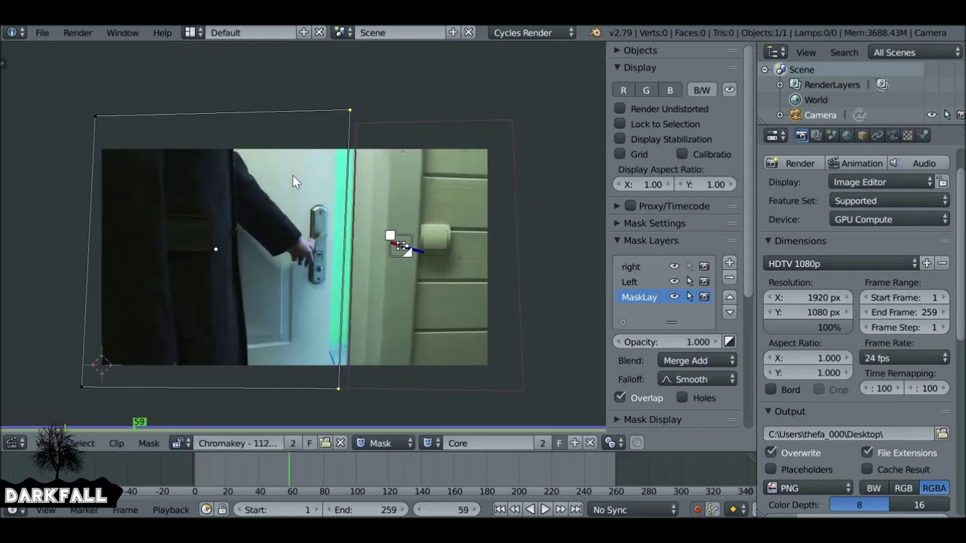
scroll(293, 176, "up", 2)
key("g")
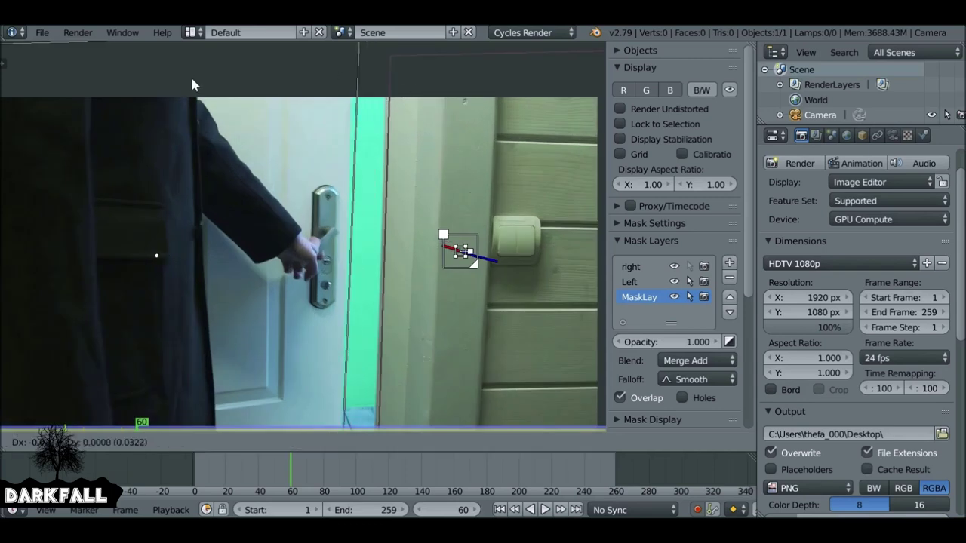
left_click(167, 80)
Go to frame 66 and align the door-side mask points with the door's edge, checking the fit near the floor.
key("Right")
key("Right")
key("Right")
key("Right")
key("Right")
key("Right")
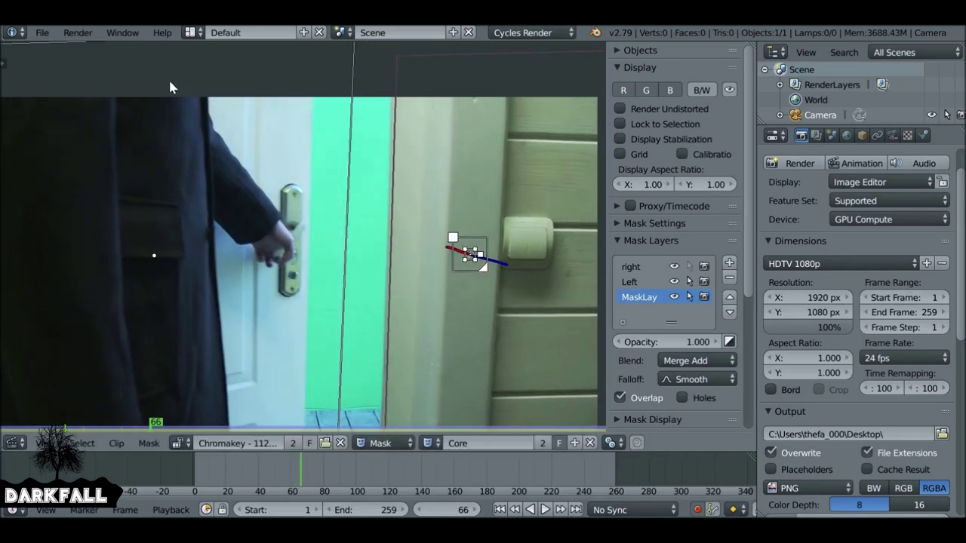
key("g")
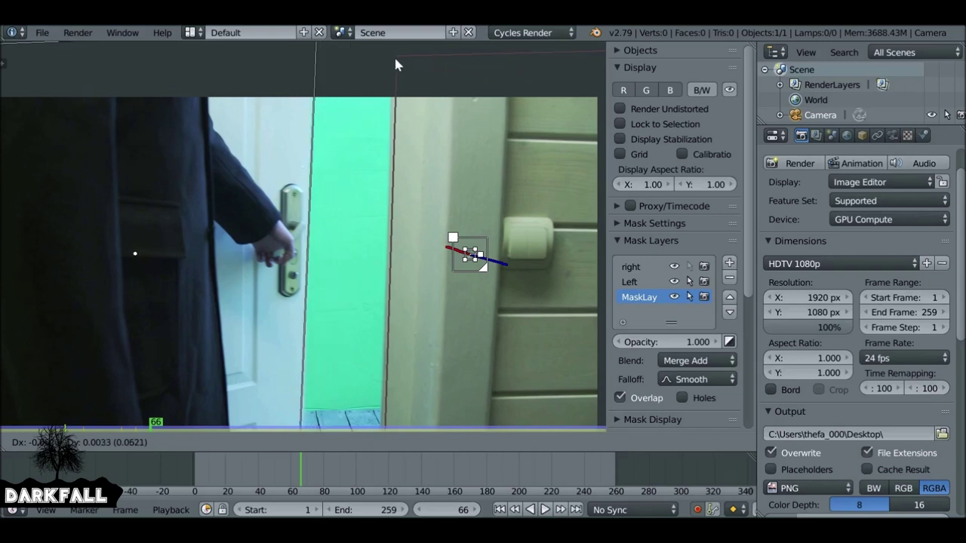
left_click(393, 65)
middle_click_drag(330, 323, 348, 178)
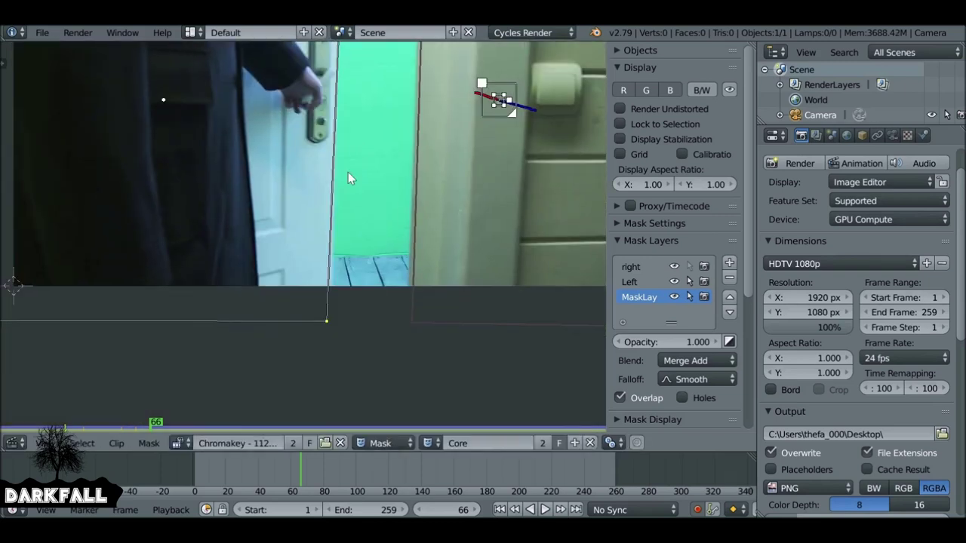
scroll(322, 336, "up", 3)
left_click_drag(352, 350, 358, 341)
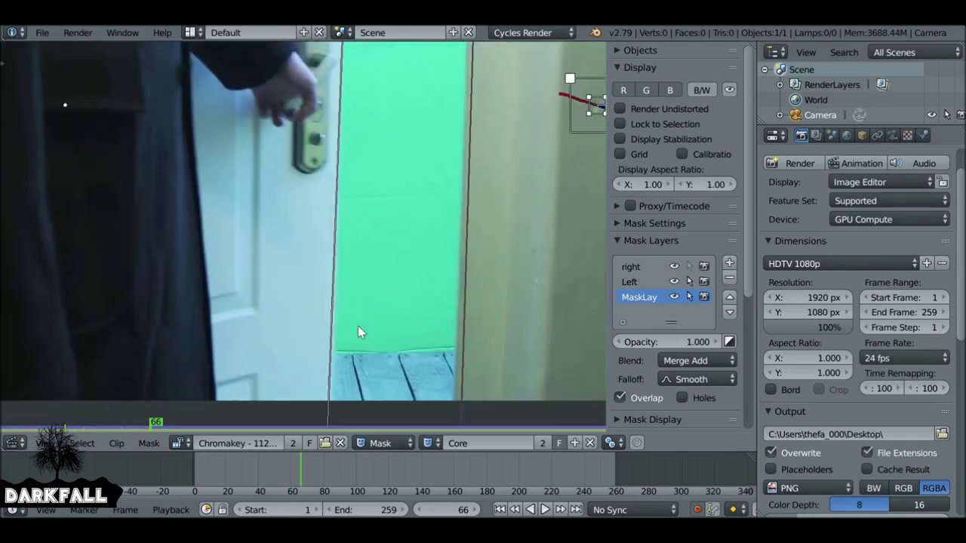
scroll(358, 326, "down", 5)
left_click_drag(323, 226, 334, 350)
Advance a few frames past 66 and move the mask's inner edge to follow the opening door.
key("Right")
key("Right")
scroll(313, 249, "up", 7)
middle_click_drag(294, 187, 261, 303)
key("g")
left_click(255, 303)
scroll(261, 302, "down", 2)
scroll(260, 332, "up", 3)
middle_click_drag(309, 362, 305, 339)
scroll(264, 332, "down", 3)
Continue past frame 75 and reposition the mask's inner edge as the man's coat starts covering the door.
key("Right")
key("Right")
key("Right")
scroll(306, 302, "down", 3)
key("Right")
key("Right")
key("Right")
scroll(308, 267, "up", 5)
scroll(251, 310, "down", 1)
key("Right")
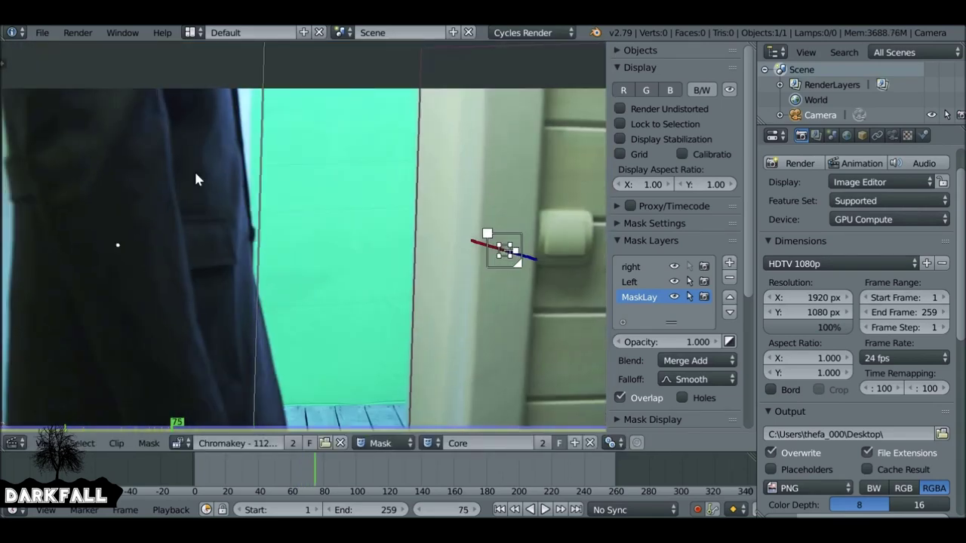
key("Right")
key("g")
left_click(583, 143)
Advance to frame 94 and shift the mask's inner edge so it stays inside the man's coat.
key("Right")
key("Right")
key("Right")
key("Right")
key("Right")
key("g")
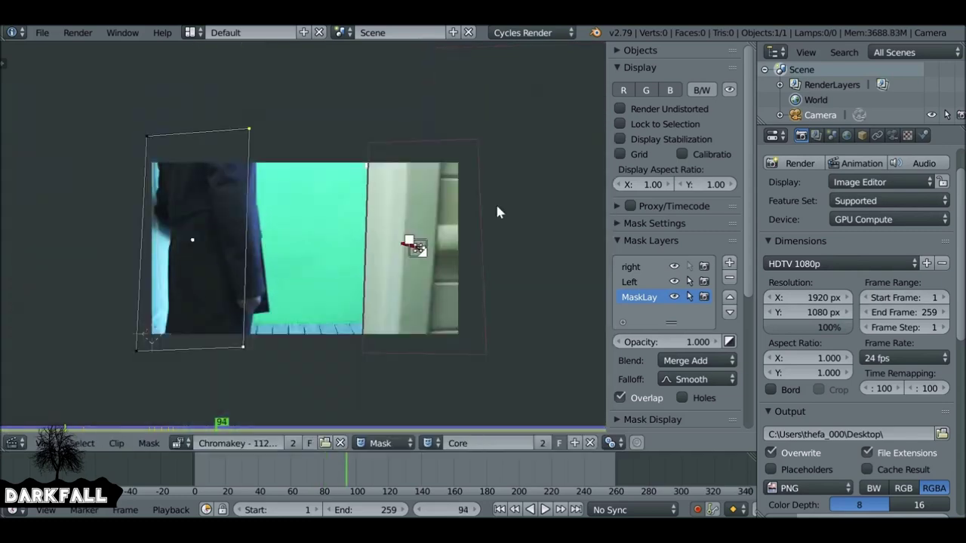
Go to frame 161 and adjust the mask's inner edge within the coat, including its lower corner.
scroll(419, 234, "up", 1)
key("Right")
key("Right")
key("Right")
key("Right")
key("Right")
key("Right")
key("Right")
key("Right")
key("Right")
key("Right")
key("Right")
key("Right")
key("Right")
key("Right")
key("Right")
key("Right")
key("Right")
key("Right")
key("Right")
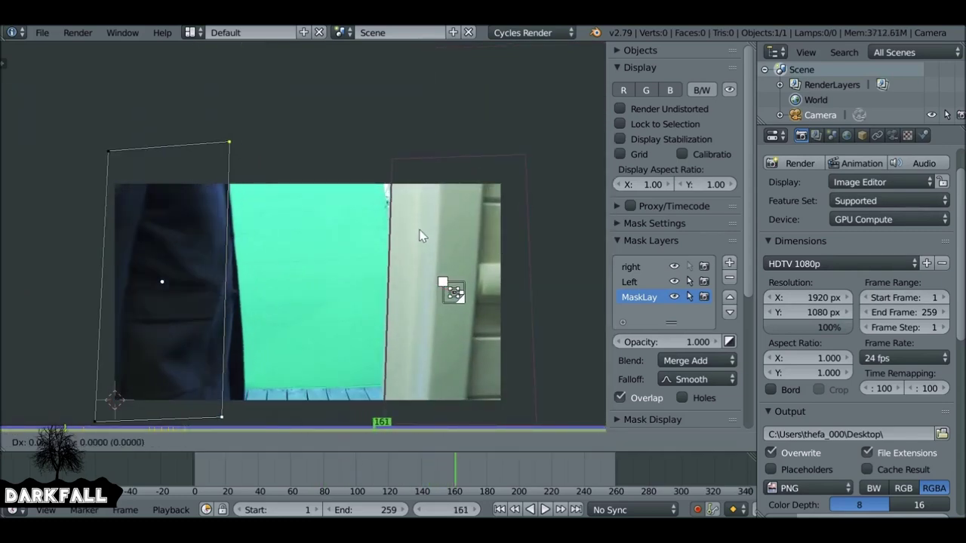
key("g")
left_click(410, 229)
scroll(353, 230, "up", 1)
middle_click_drag(352, 230, 354, 140)
left_click_drag(194, 374, 203, 371)
scroll(295, 160, "down", 2)
Step on in short intervals between frames 161 and 172, moving the mask's inner edge to match the footage each time.
key("Right")
key("Right")
key("Right")
key("g")
left_click(406, 163)
scroll(406, 163, "up", 2)
key("Right")
key("Right")
key("Right")
scroll(249, 340, "down", 2)
scroll(425, 292, "up", 2)
key("g")
left_click(445, 292)
At frame 172 and a few frames beyond it, move the mask's inner edge to follow the closing door.
key("Right")
key("Right")
key("Right")
key("g")
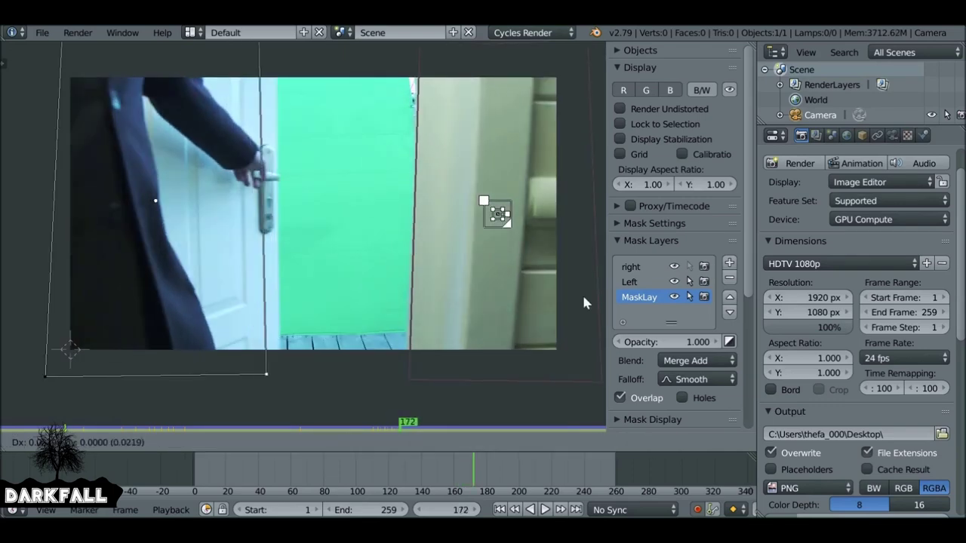
left_click(474, 297)
key("Right")
key("Right")
key("Right")
key("g")
left_click(272, 306)
Advance several more frames and bring the mask's upper and lower inner corners to the closing door's edge.
key("Right")
key("Right")
key("Right")
key("Right")
key("Right")
key("Right")
left_click_drag(318, 70, 362, 73)
key("g")
left_click(570, 379)
Advance to frame 187 and move the mask's lower inner corner outward onto the door's edge.
key("Right")
key("Right")
key("Right")
key("g")
left_click(589, 379)
key("Right")
key("Right")
key("Right")
key("Right")
key("Right")
key("Right")
key("Right")
key("Right")
key("Right")
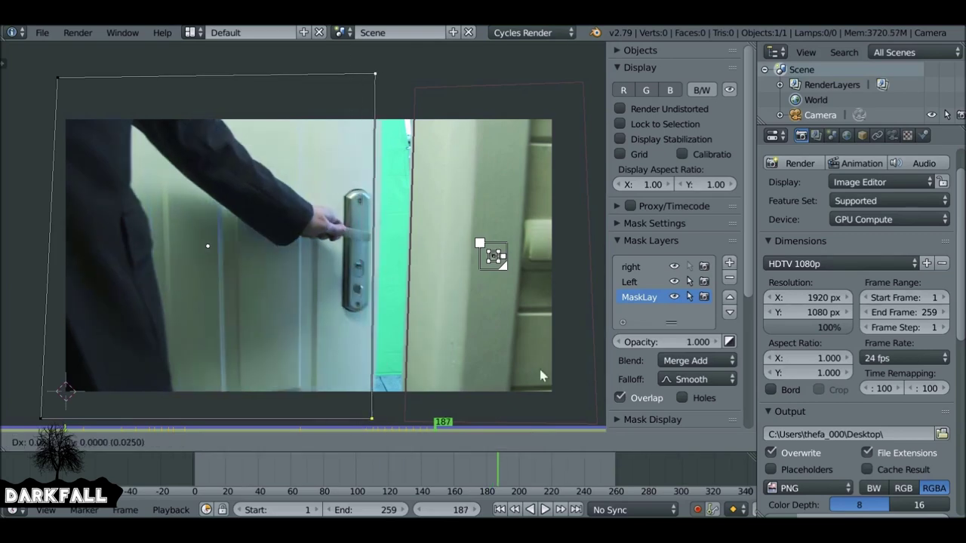
Select the mask's upper inner corner, advance a few frames past 187 and move it outward with the closing door.
key("b")
left_click_drag(377, 59, 440, 123)
key("Right")
key("Right")
key("Right")
key("g")
left_click(460, 124)
Go back to frame 155 and switch the mask editing area to the compositing Node Editor.
left_click_drag(521, 457, 445, 475)
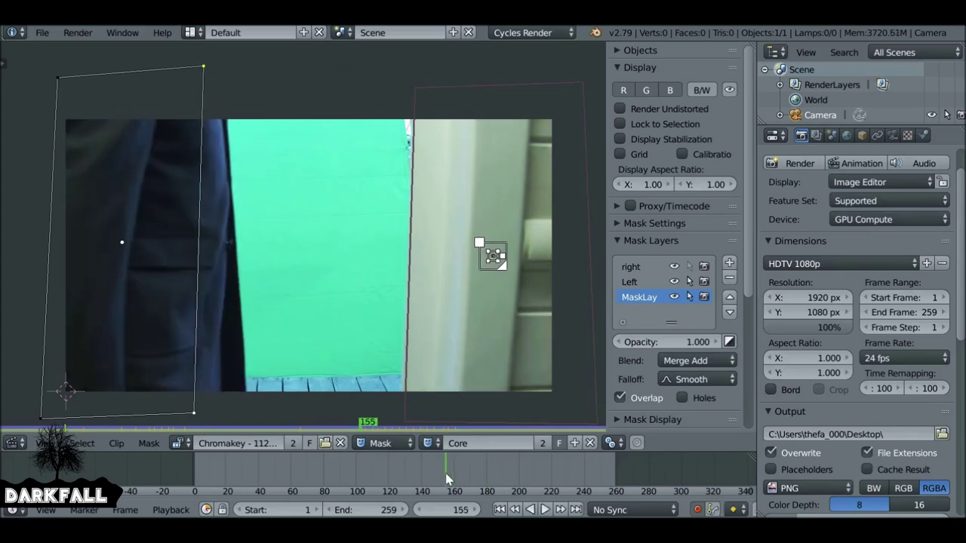
left_click(16, 443)
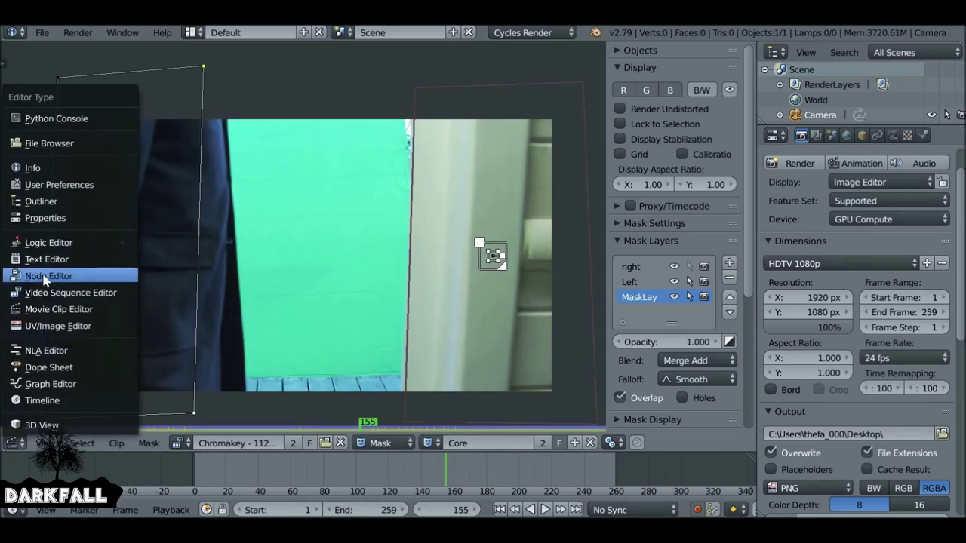
left_click(43, 278)
scroll(293, 198, "down", 5)
middle_click_drag(198, 224, 450, 249)
scroll(413, 231, "down", 3)
scroll(437, 245, "up", 2)
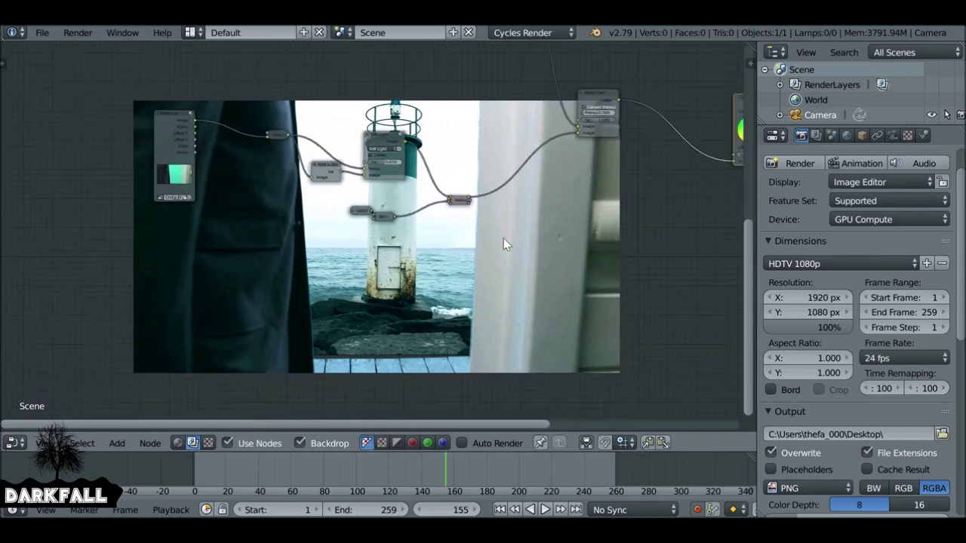
Expand the collapsed Keying node to expose its settings and matte inputs.
scroll(434, 198, "up", 2)
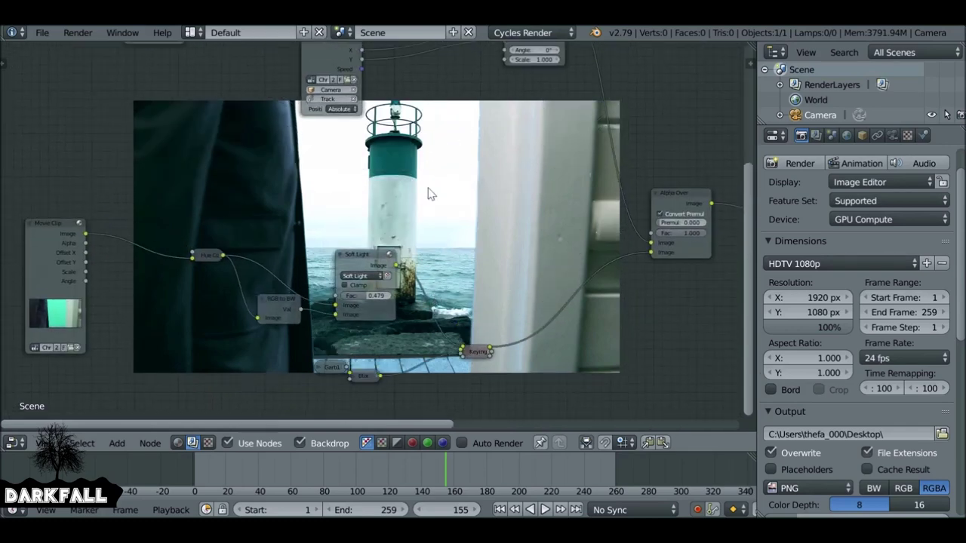
scroll(428, 194, "down", 4)
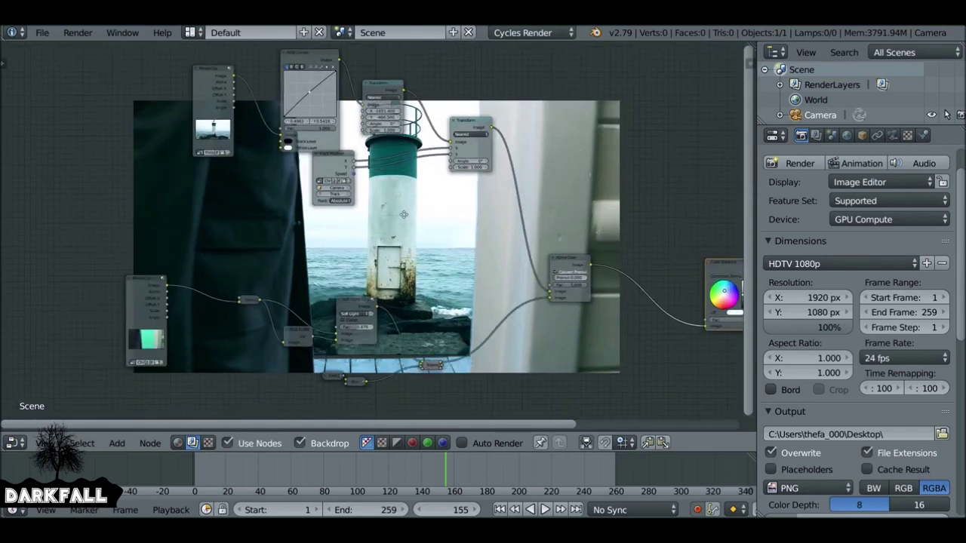
scroll(404, 214, "up", 4)
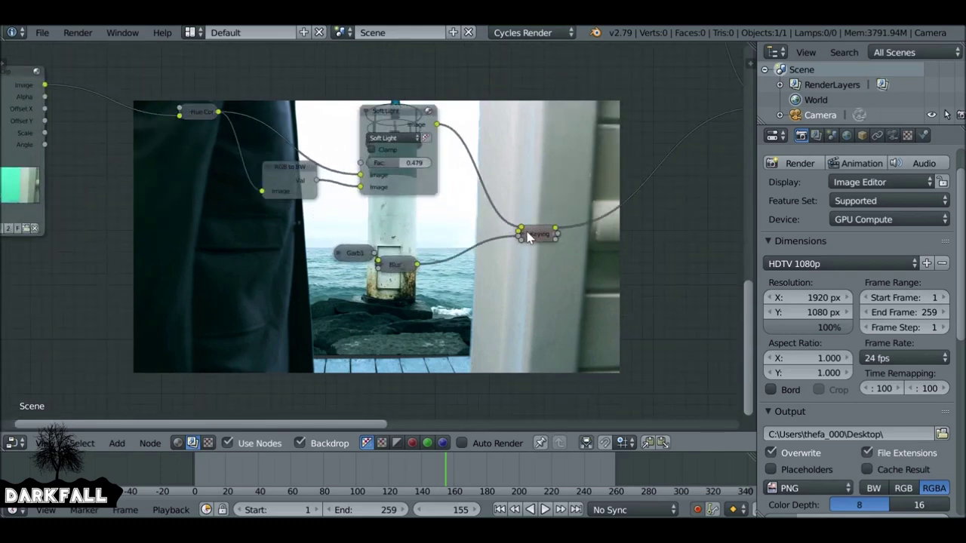
left_click(524, 233)
middle_click_drag(495, 310, 391, 74)
scroll(371, 154, "up", 2)
Add a Mask input node and place it beside the Keying node's inputs.
key("shift+a")
mouse_move(288, 215)
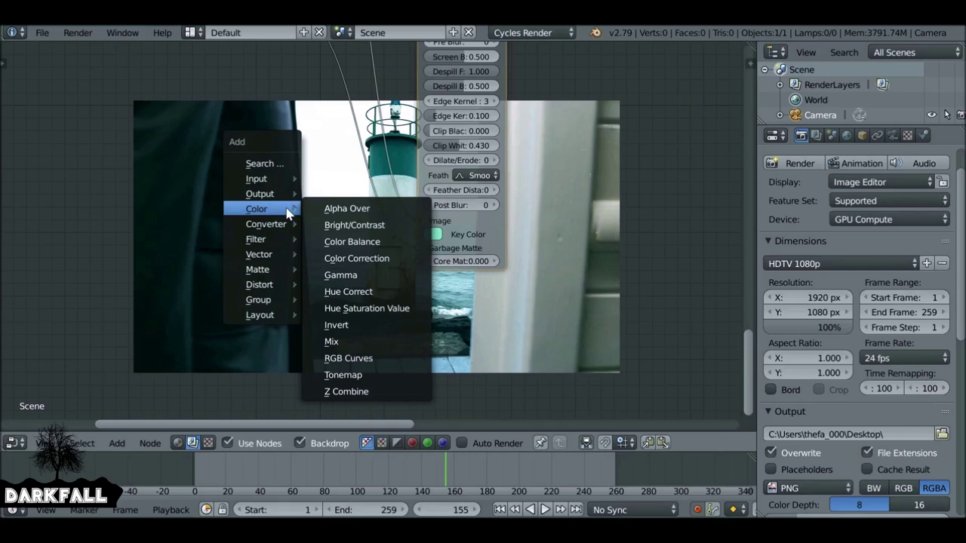
mouse_move(264, 179)
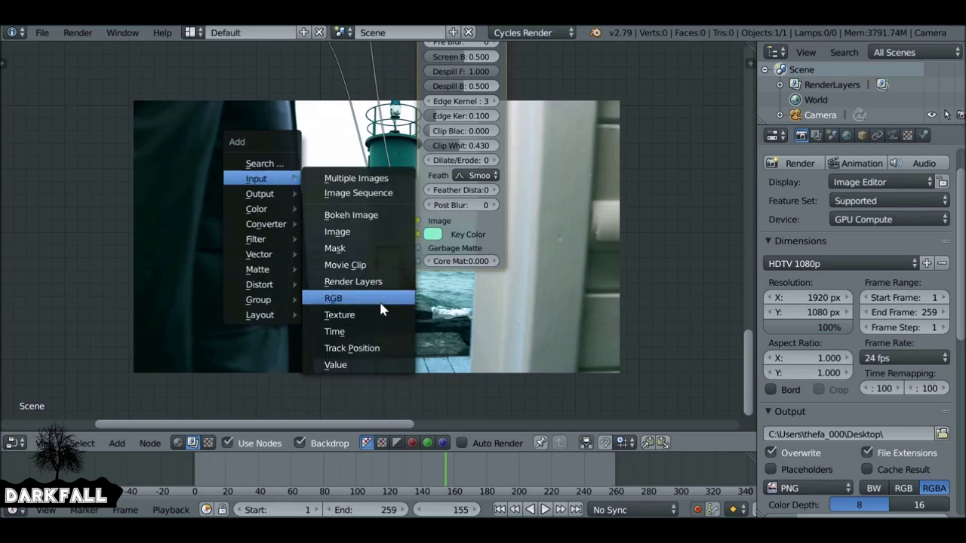
left_click(340, 248)
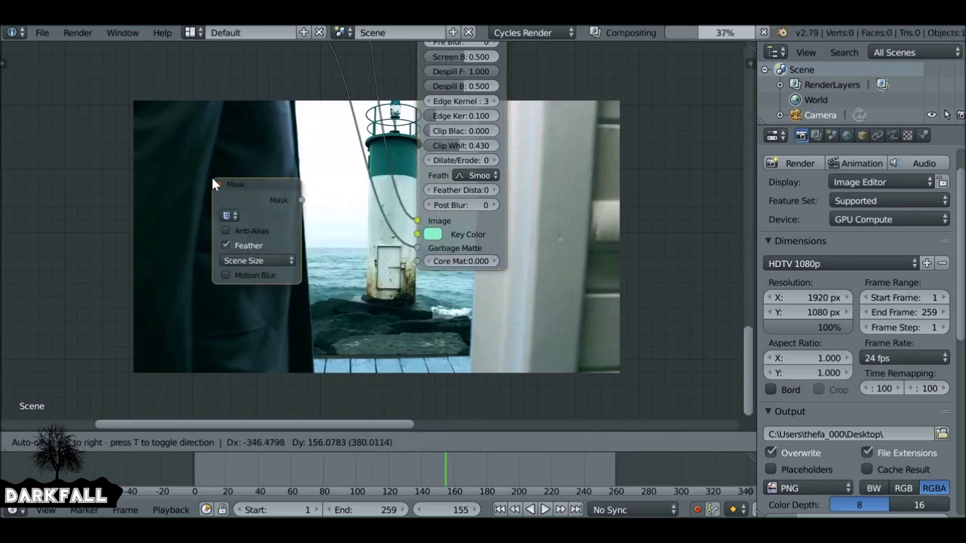
left_click(213, 184)
Assign the Core mask to the new Mask node and connect its output to the Keying node's Core Matte input.
scroll(227, 213, "up", 2)
left_click(190, 211)
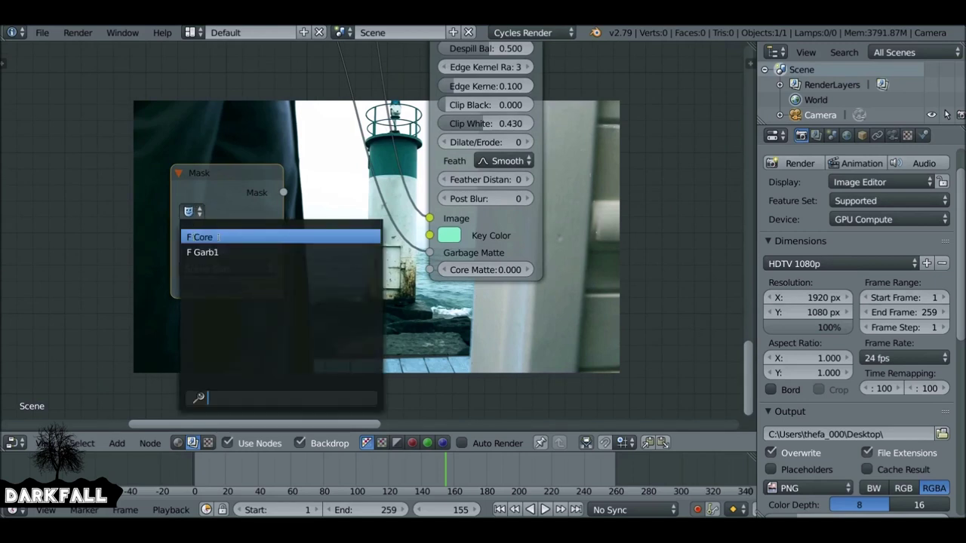
left_click(222, 238)
left_click_drag(283, 192, 429, 269)
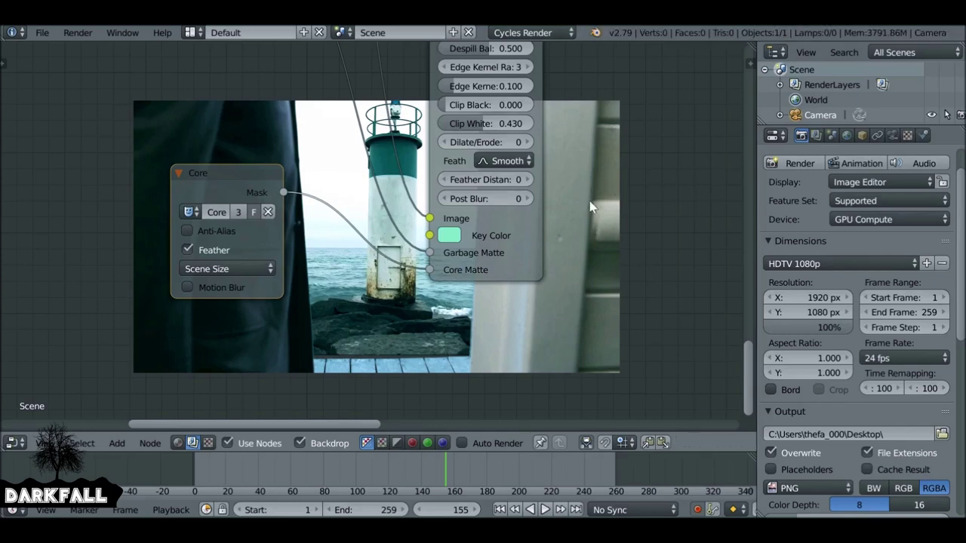
Tidy the node layout by moving the Core mask node lower and the Blur node slightly below the Garb1 node.
middle_click_drag(572, 267, 522, 90)
middle_click_drag(571, 173, 485, 336)
middle_click_drag(503, 259, 484, 241)
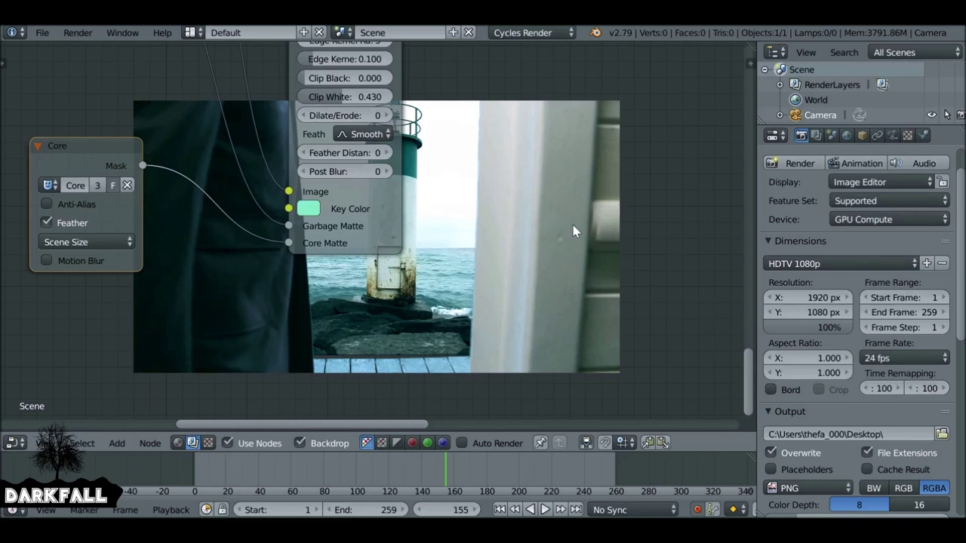
left_click_drag(112, 160, 150, 180)
middle_click_drag(156, 159, 212, 248)
scroll(212, 248, "down", 4)
middle_click_drag(192, 175, 191, 211)
scroll(208, 113, "up", 1)
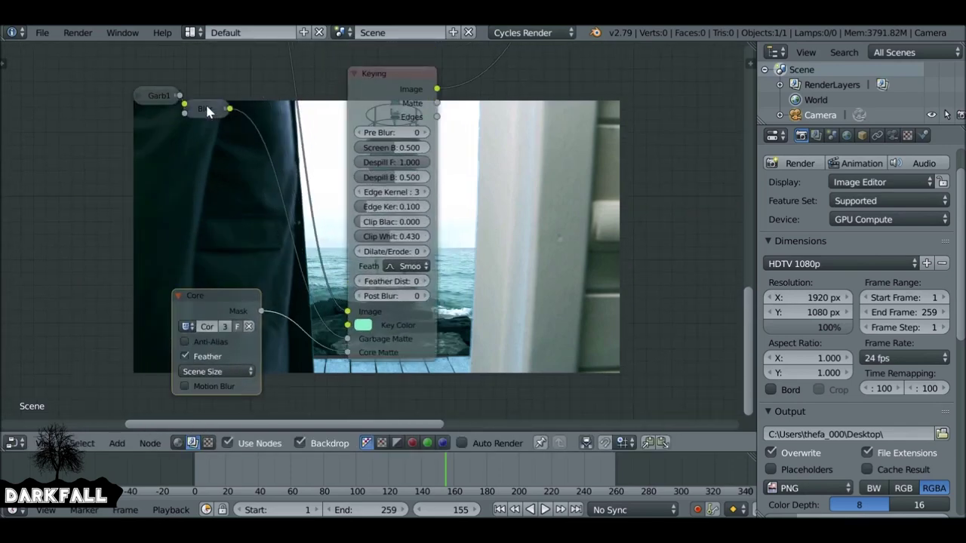
key("g")
left_click(218, 160)
left_click_drag(205, 109, 209, 138)
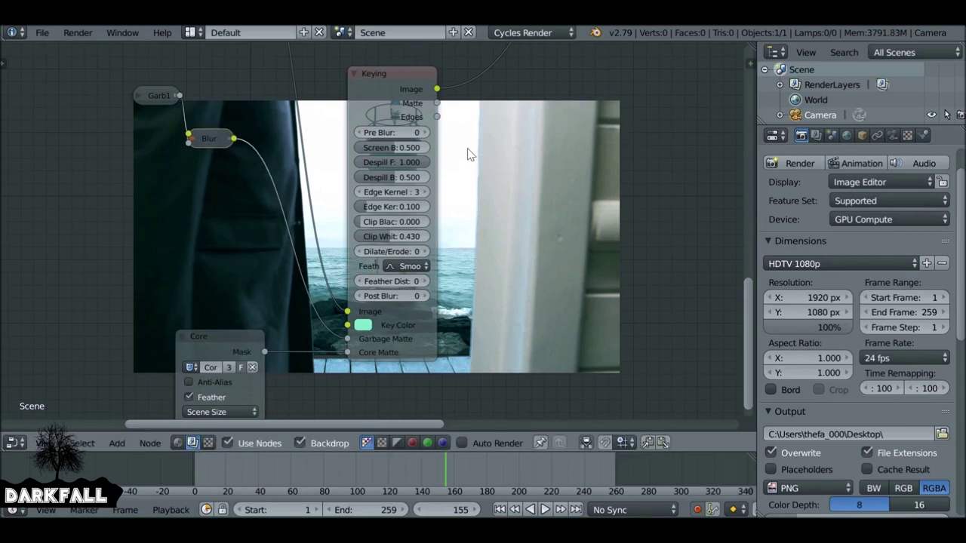
Set the render output file format to FFmpeg video.
middle_click_drag(673, 189, 419, 157)
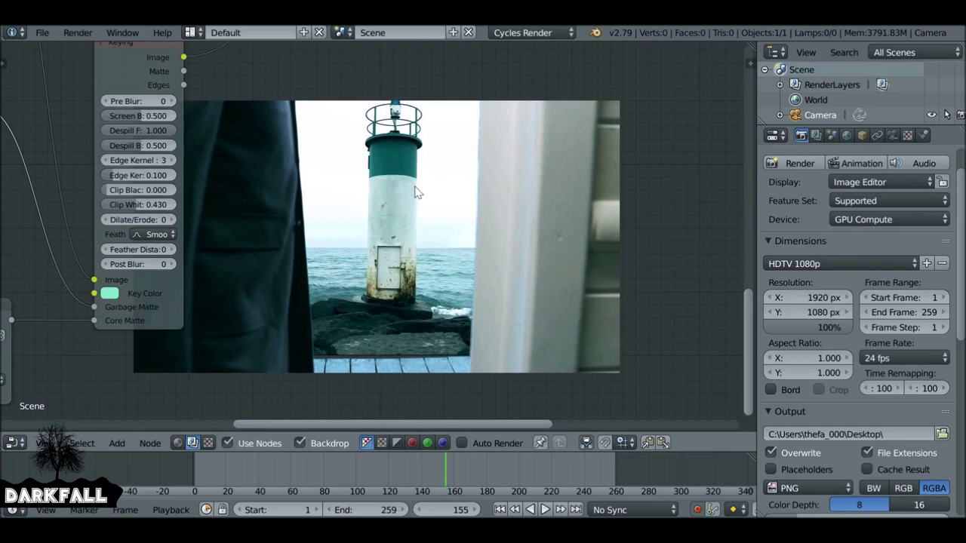
scroll(412, 226, "down", 4)
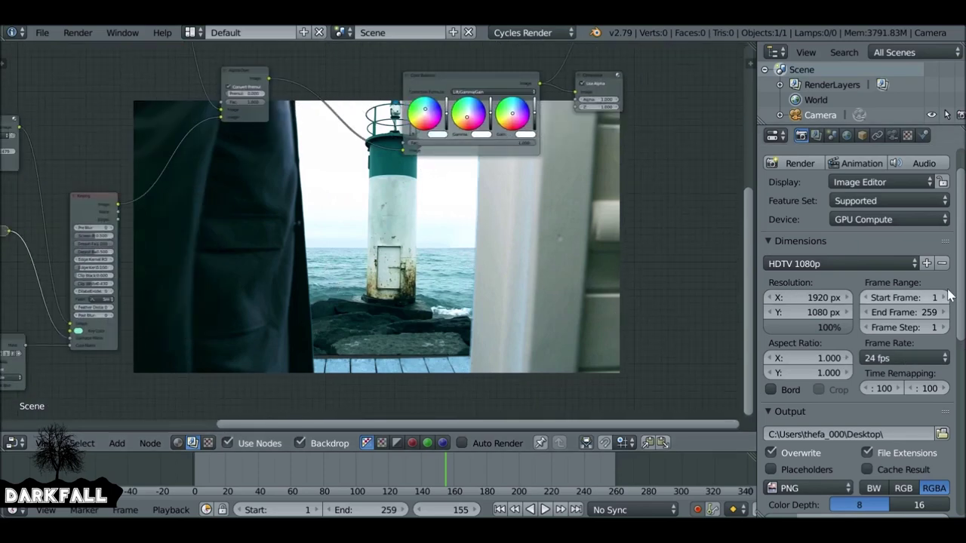
scroll(956, 317, "down", 5)
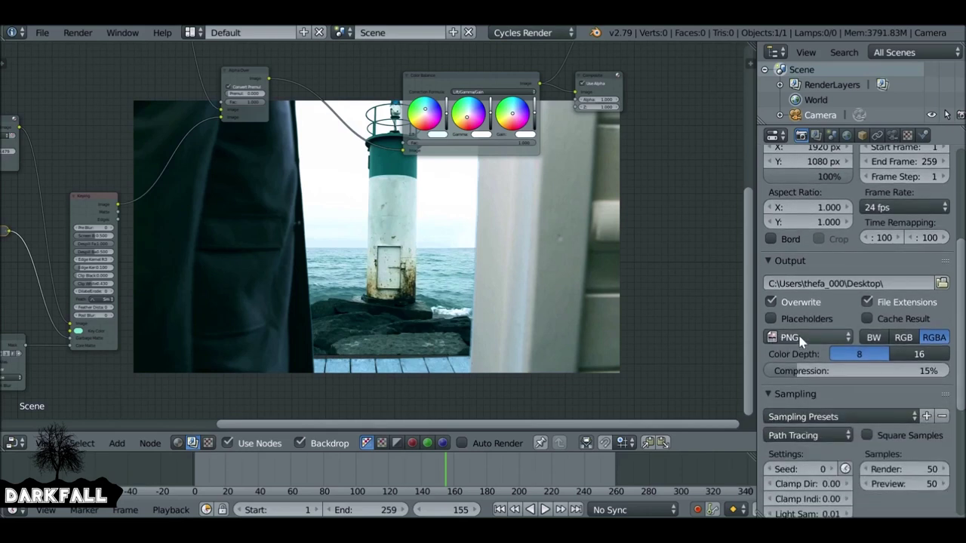
left_click(801, 341)
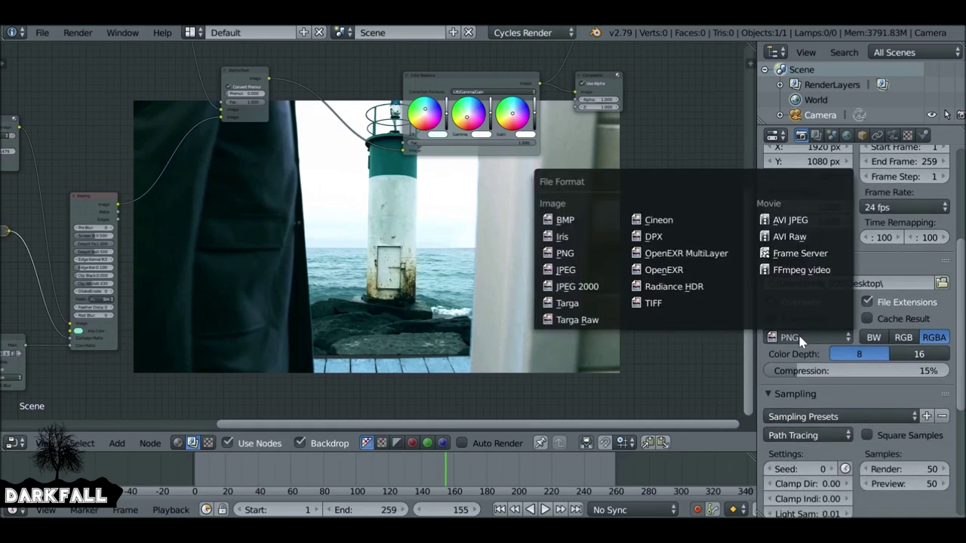
left_click(804, 279)
scroll(816, 282, "down", 2)
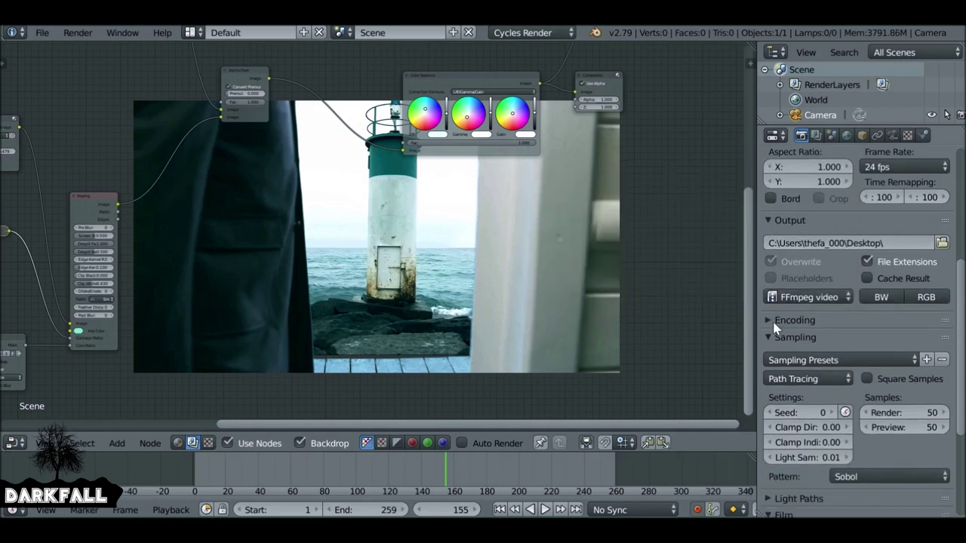
Expand the encoding settings and apply the h264 in MP4 preset.
left_click(775, 322)
scroll(776, 332, "down", 1)
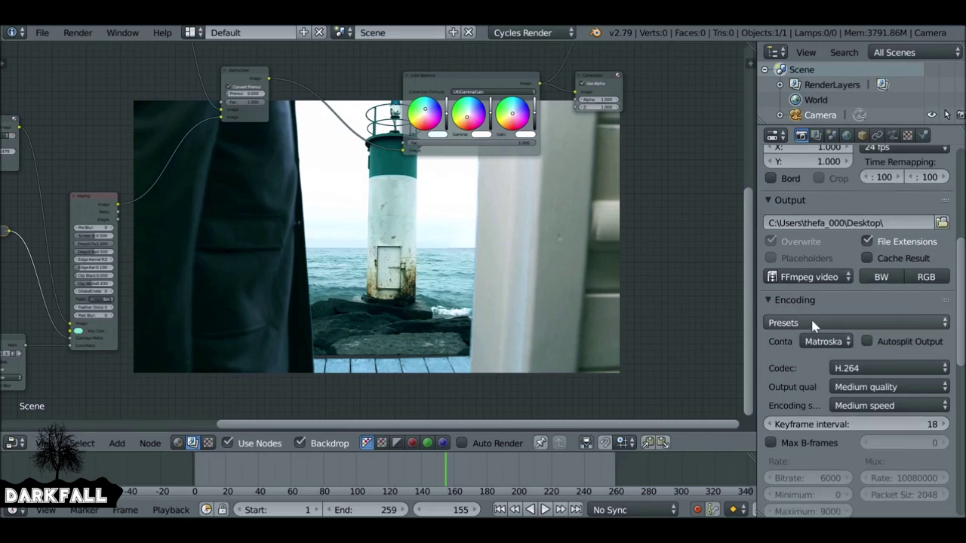
left_click(810, 323)
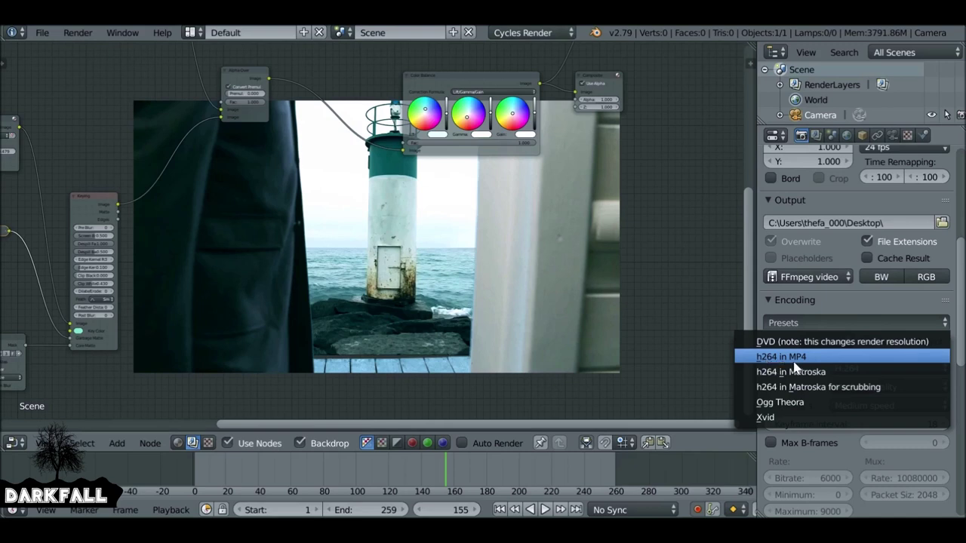
left_click(837, 361)
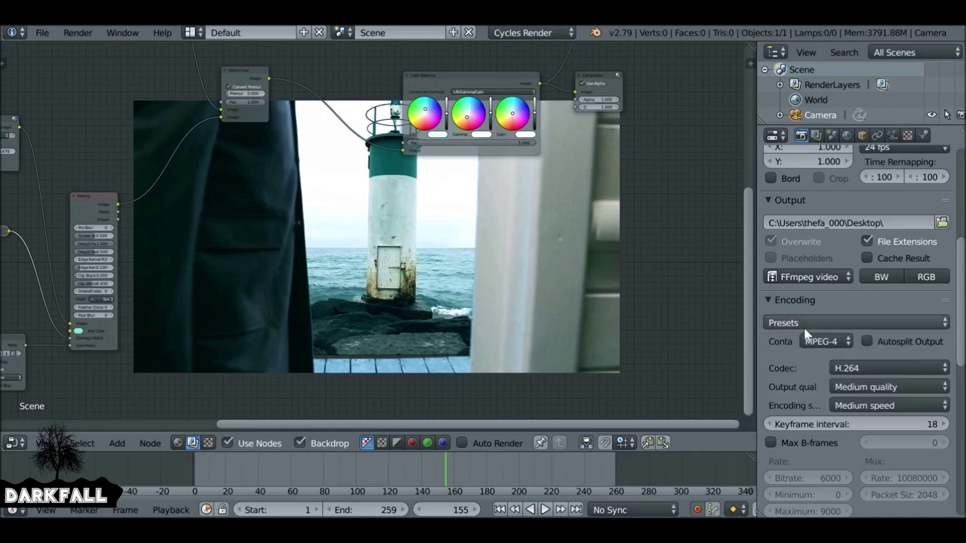
scroll(822, 339, "up", 2)
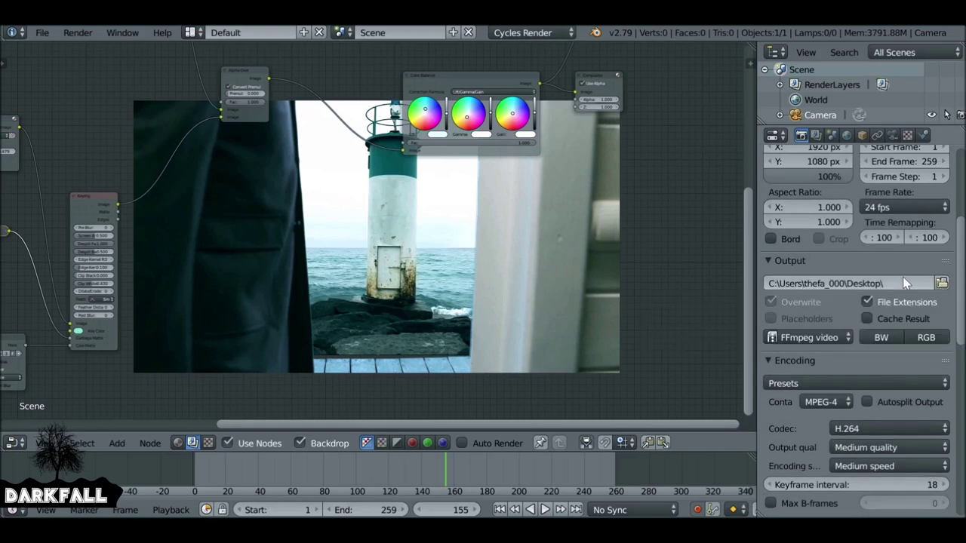
scroll(843, 325, "up", 6)
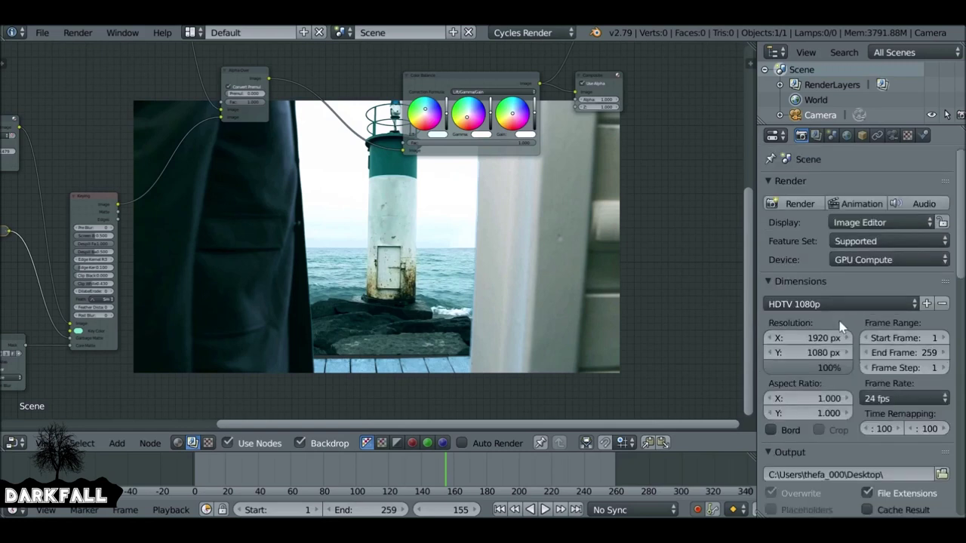